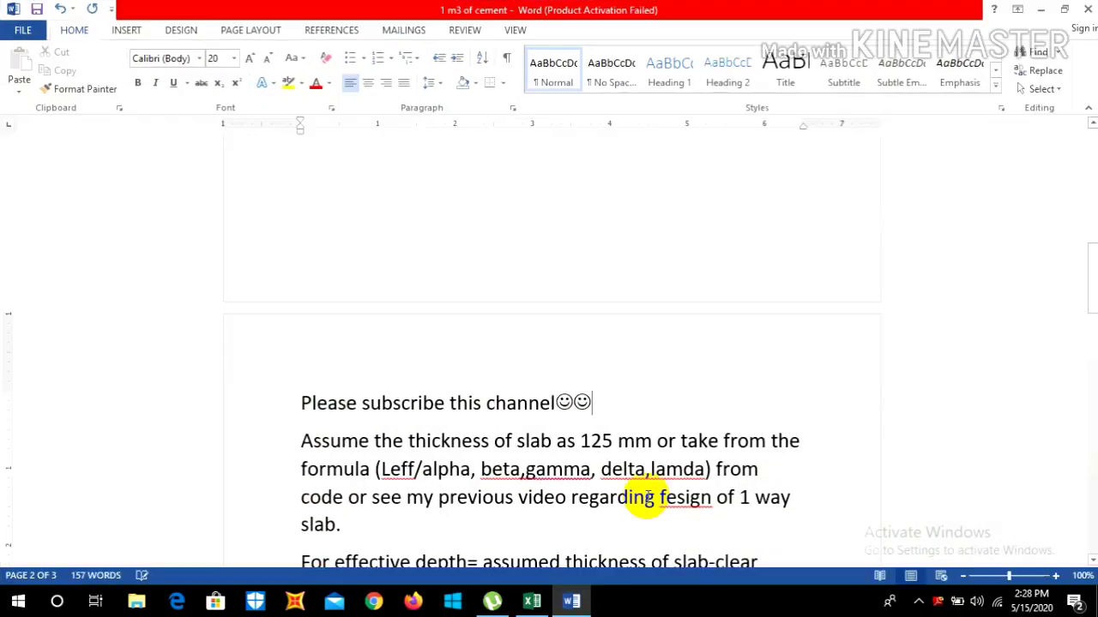
# - Review the document's introduction and its list of cement, sand and aggregate ratios for concrete grades M5 to M35
pyautogui.scroll(3, 764, 331)
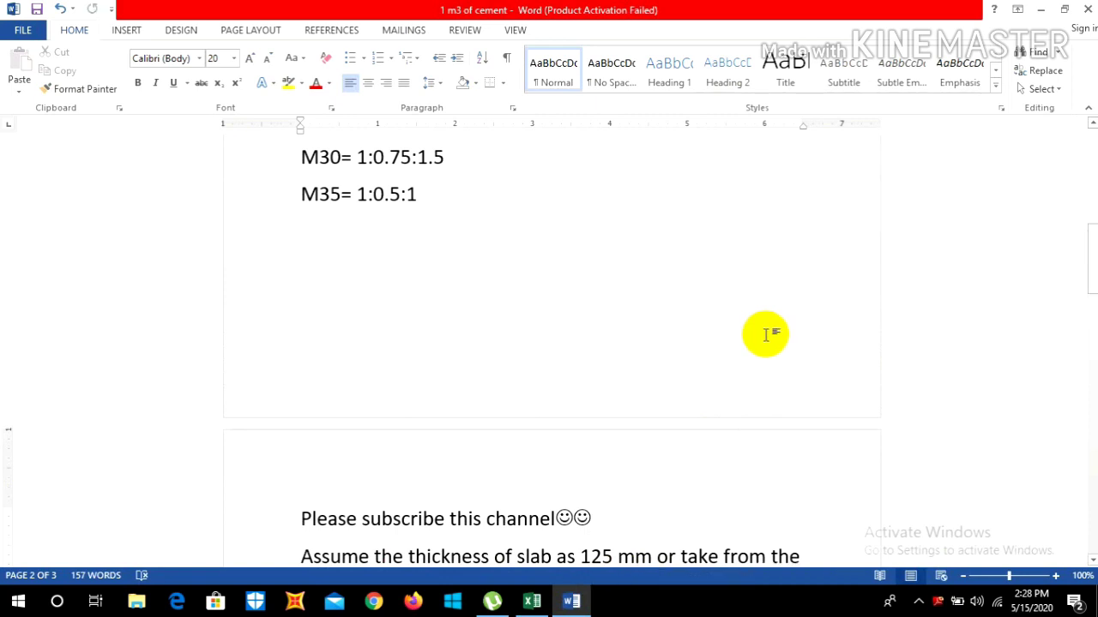
pyautogui.scroll(-2, 729, 347)
pyautogui.scroll(15, 661, 363)
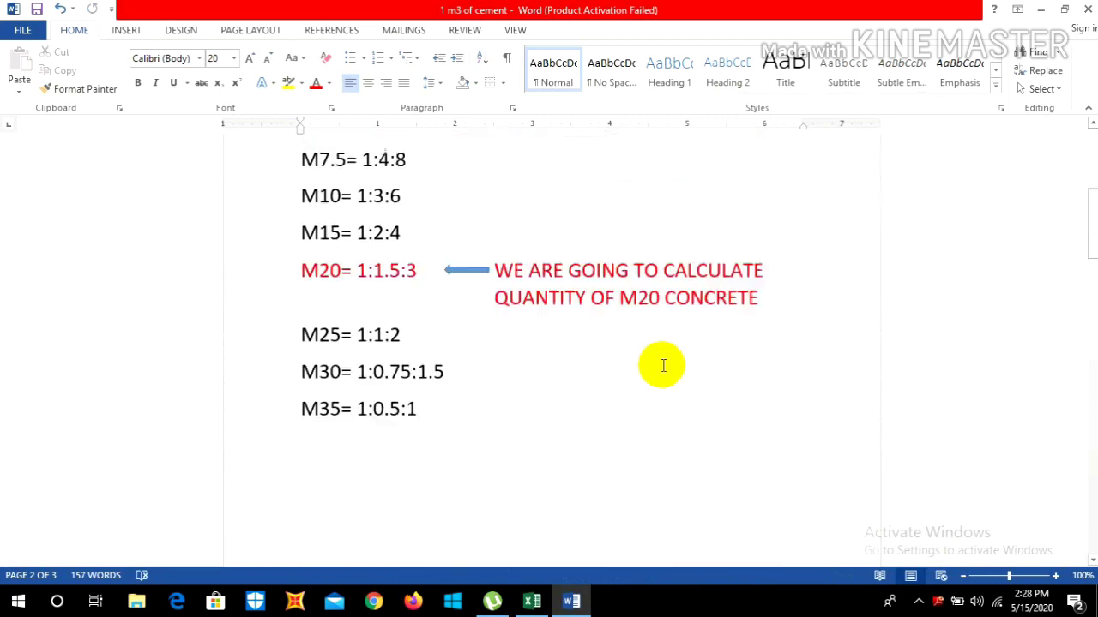
pyautogui.scroll(2, 663, 365)
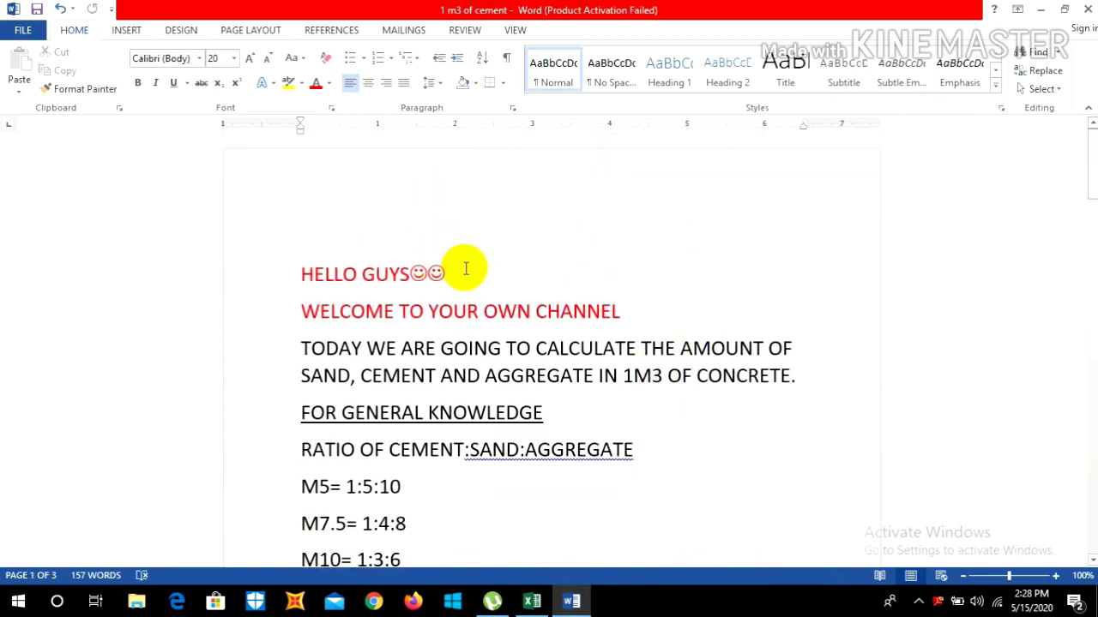
pyautogui.scroll(-2, 465, 274)
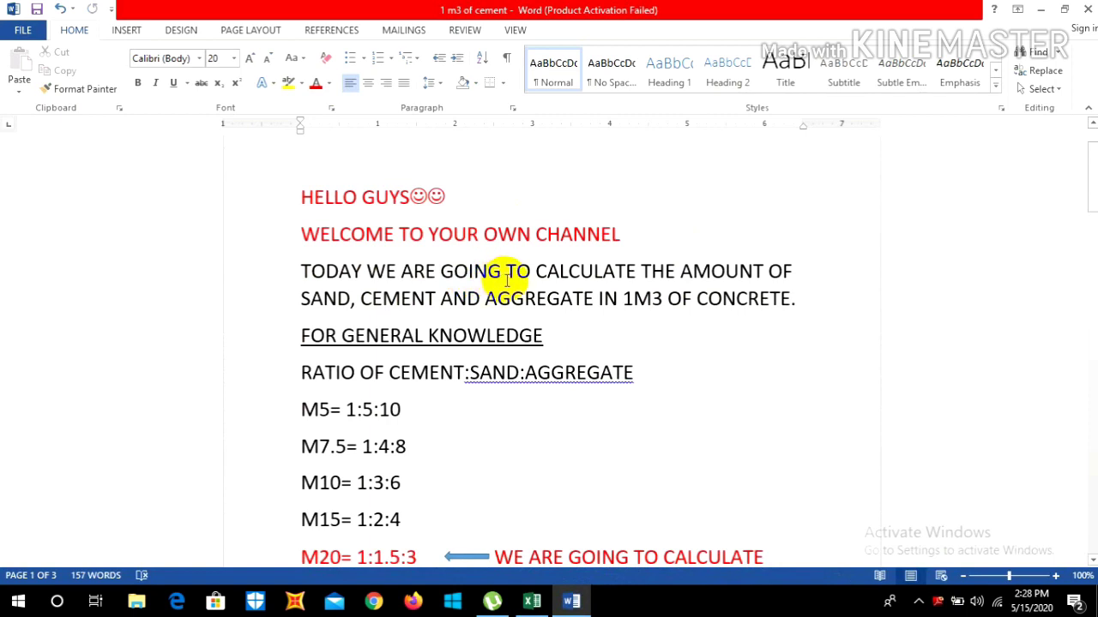
pyautogui.scroll(-2, 507, 281)
pyautogui.scroll(-3, 506, 281)
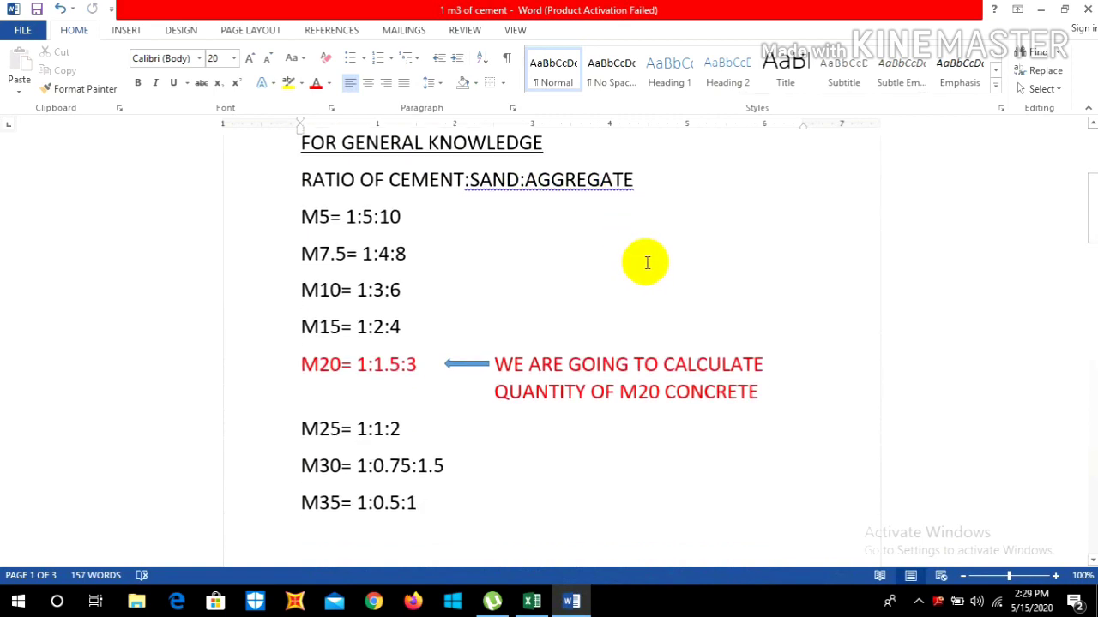
pyautogui.scroll(-6, 647, 264)
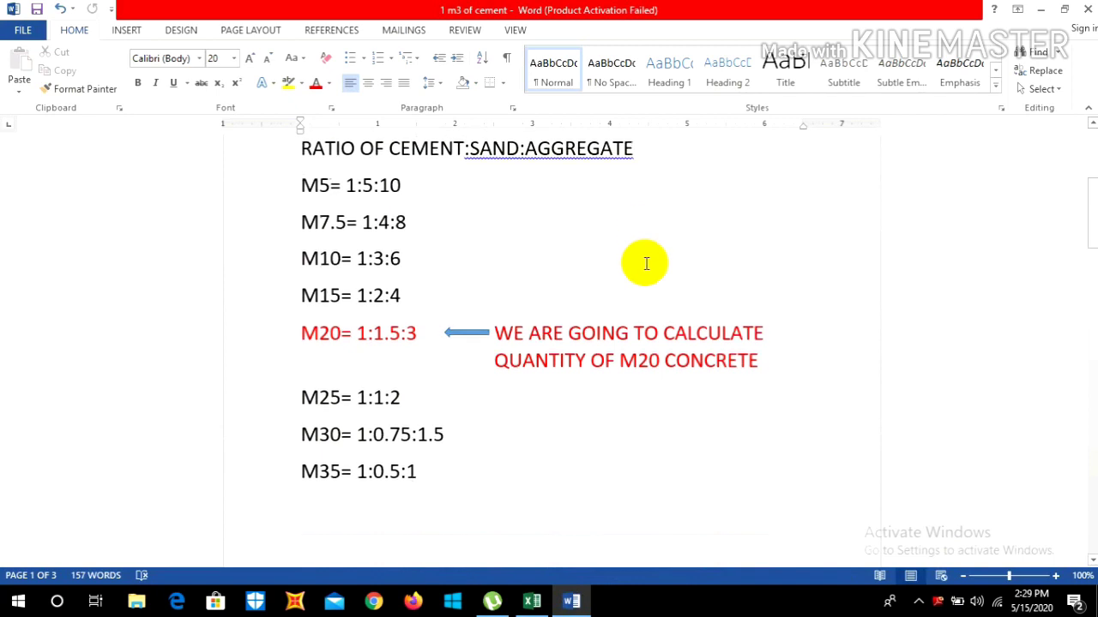
# - Read the slab design notes on the second page, covering slab thickness, effective depth, effective span and factored load
pyautogui.scroll(-5, 646, 264)
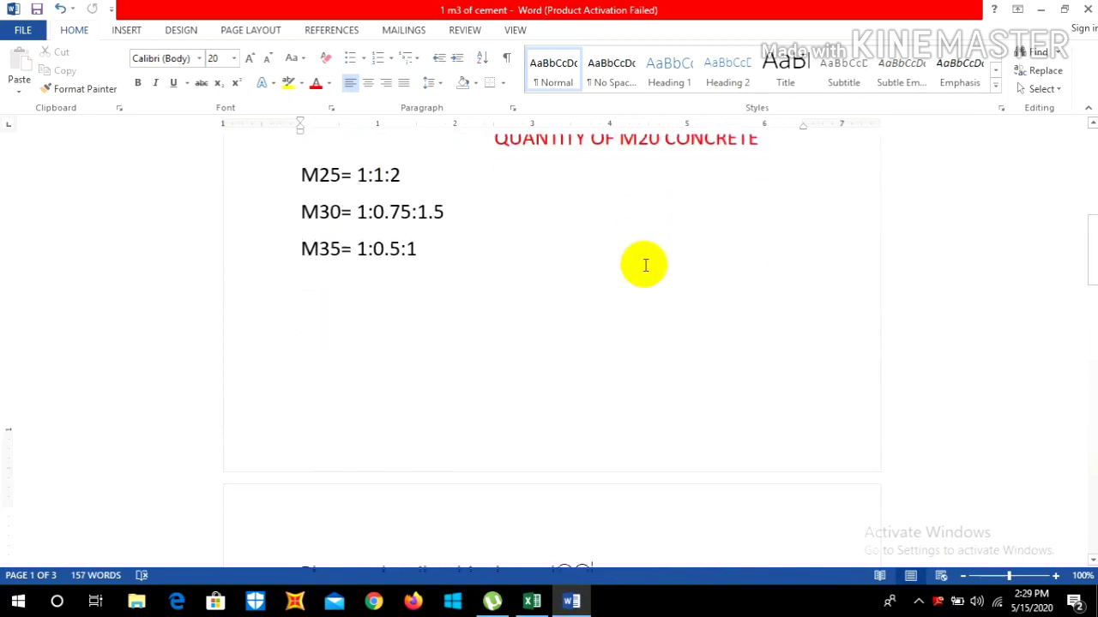
pyautogui.scroll(-3, 646, 264)
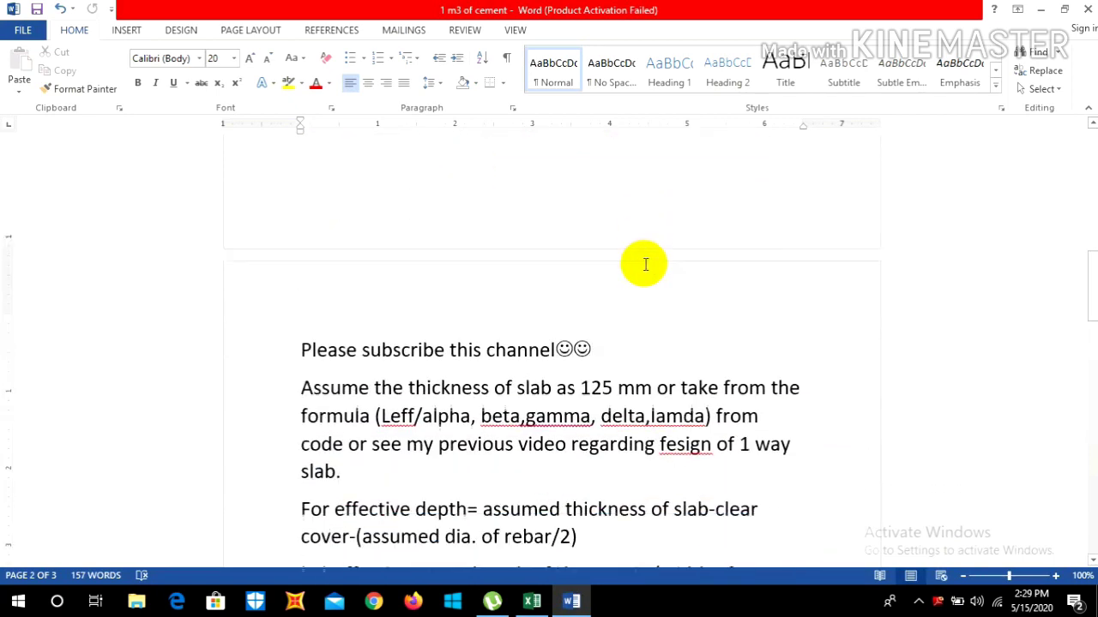
pyautogui.scroll(-1, 575, 284)
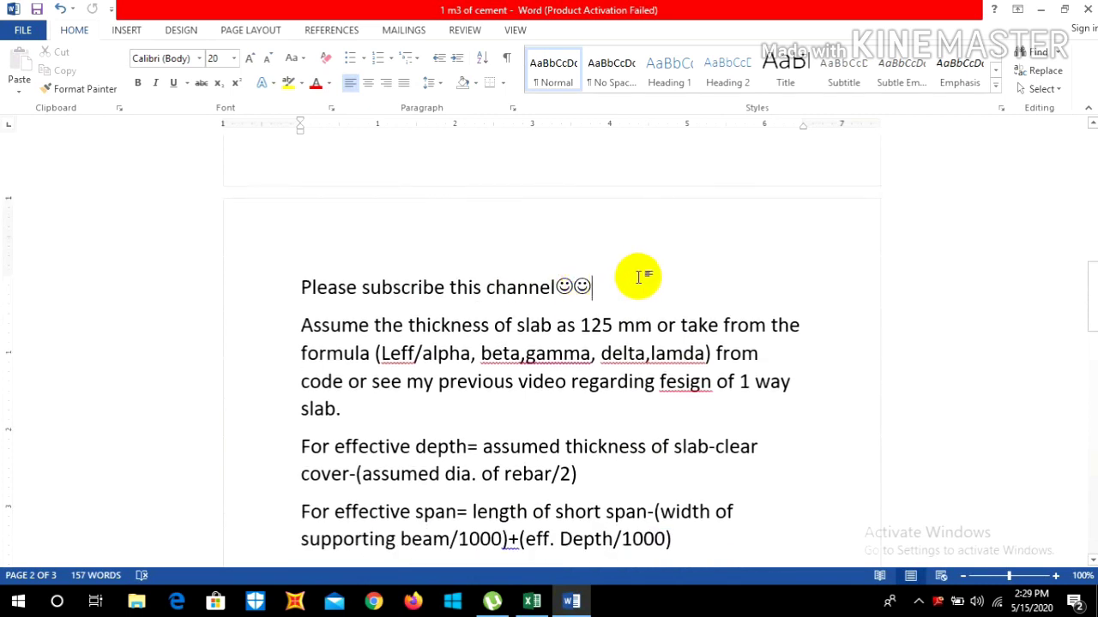
pyautogui.scroll(-1, 639, 276)
pyautogui.scroll(-1, 638, 276)
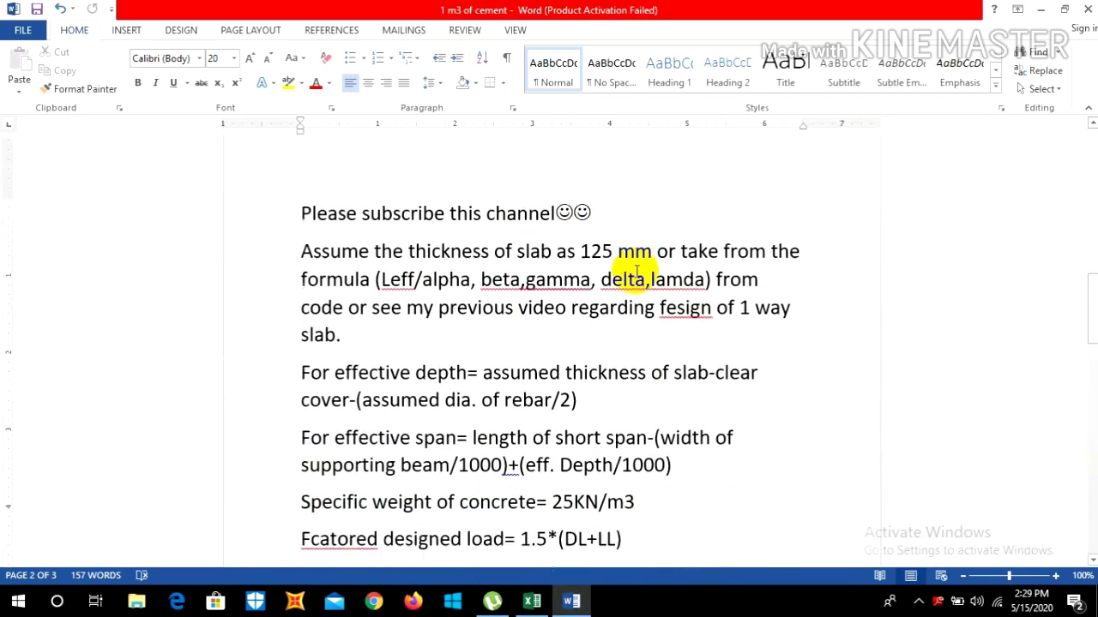
pyautogui.scroll(-1, 635, 272)
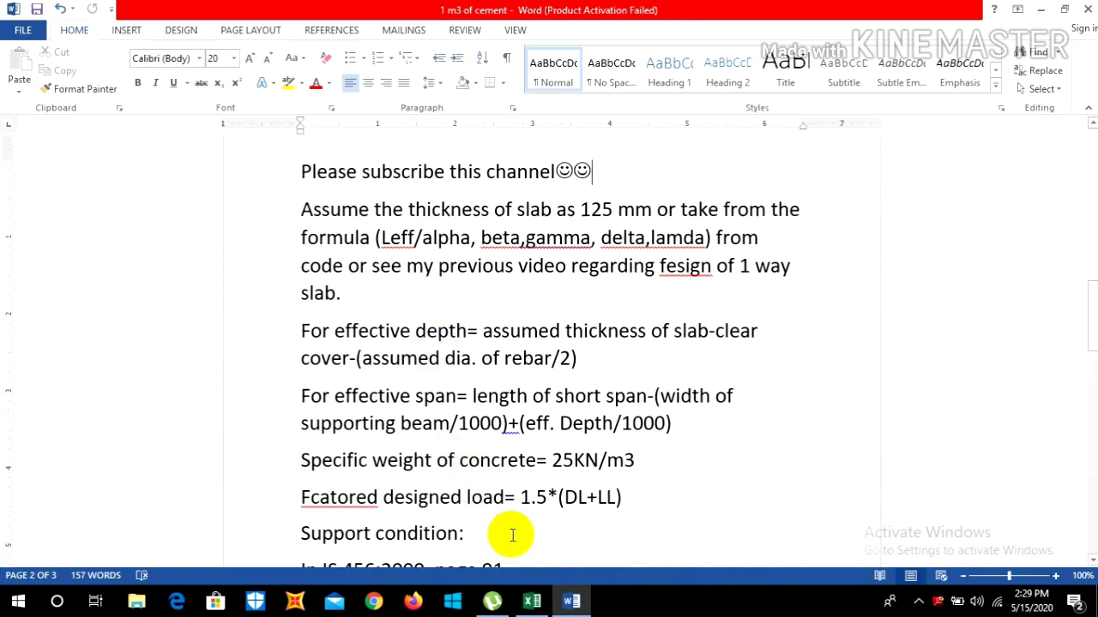
# - Switch to the Excel slab design workbook and examine the Design Data on the Two way Slab sheet, from material strengths to reinforcement diameter
pyautogui.click(532, 603)
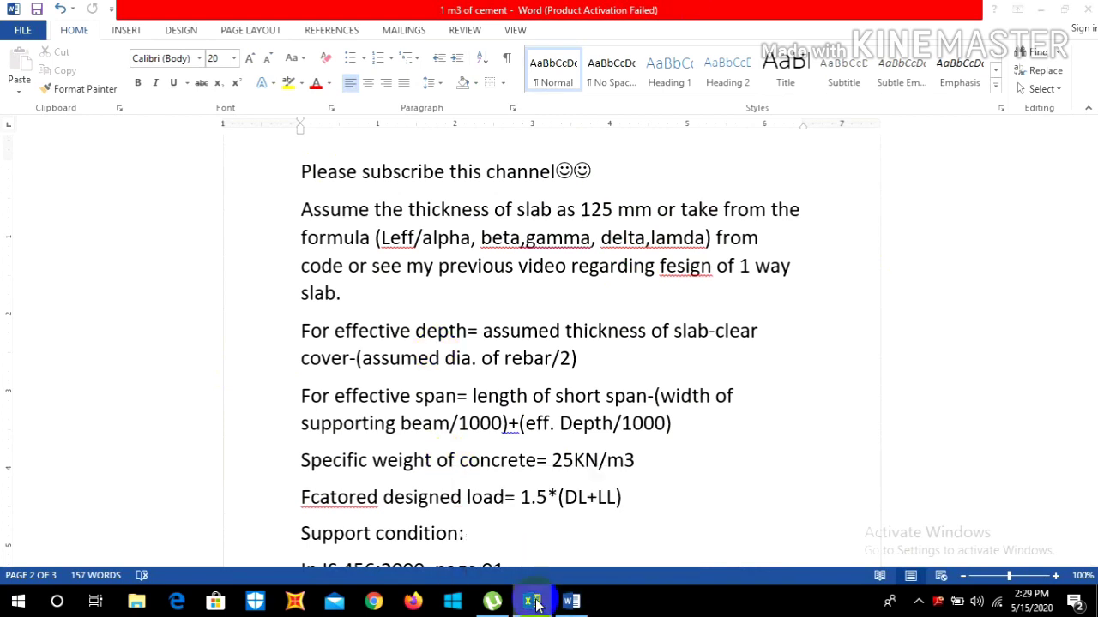
pyautogui.scroll(-2, 460, 350)
pyautogui.scroll(2, 463, 343)
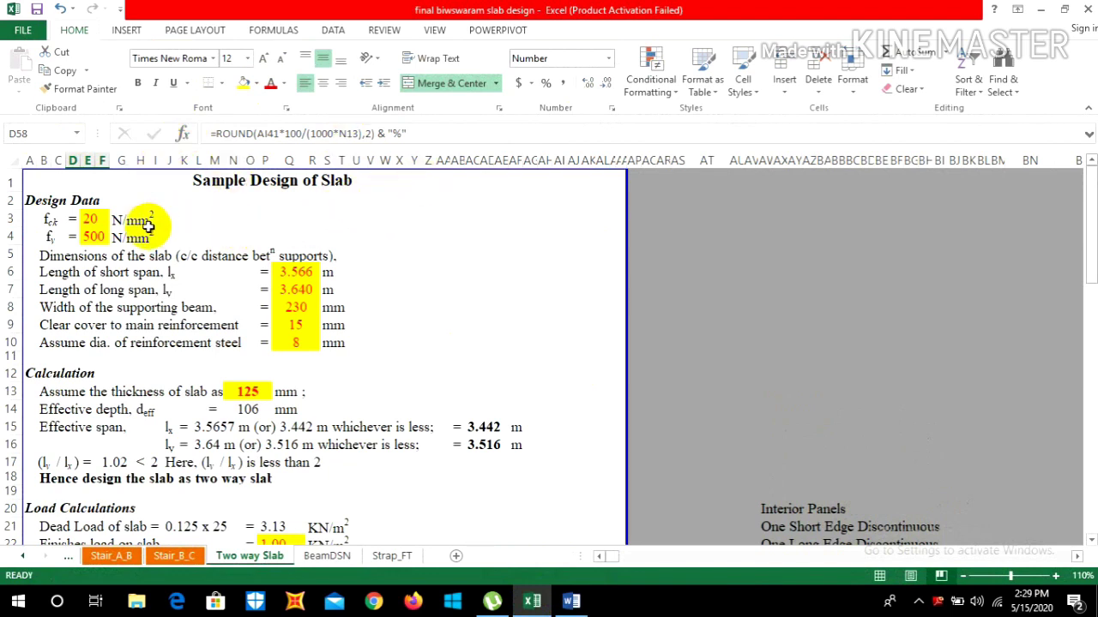
pyautogui.scroll(-1, 159, 214)
pyautogui.scroll(1, 162, 213)
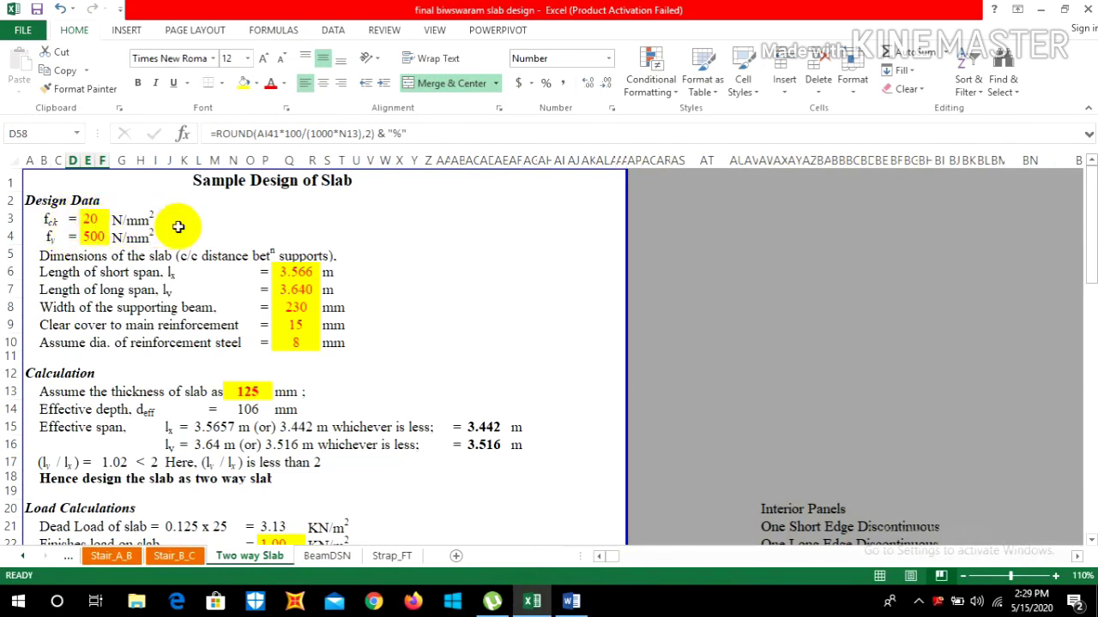
pyautogui.scroll(-1, 70, 240)
pyautogui.scroll(-1, 76, 236)
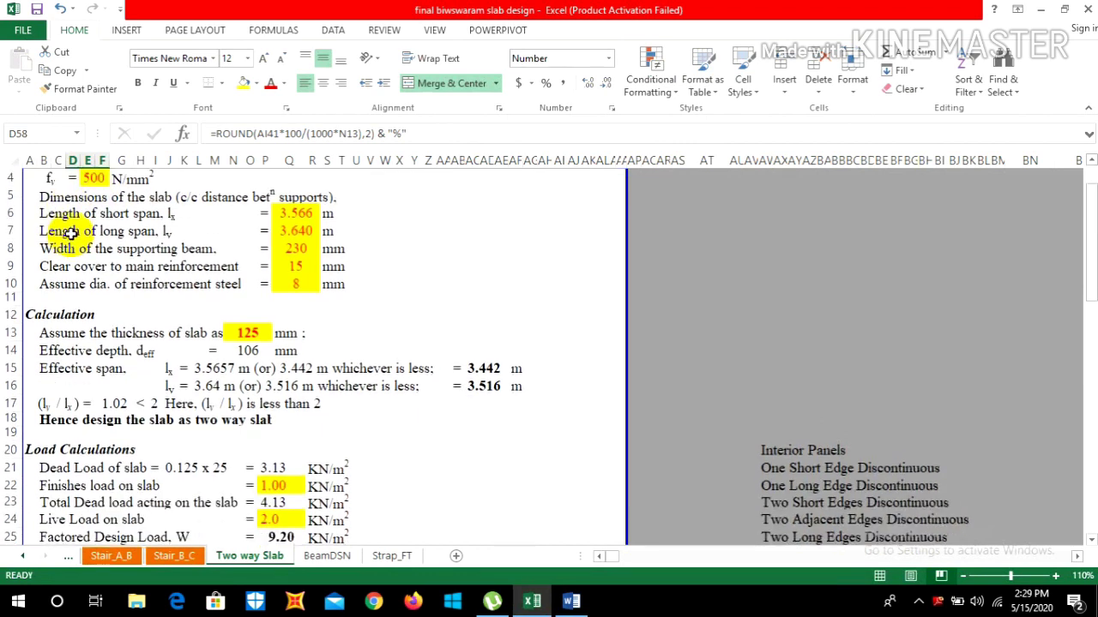
pyautogui.scroll(2, 79, 230)
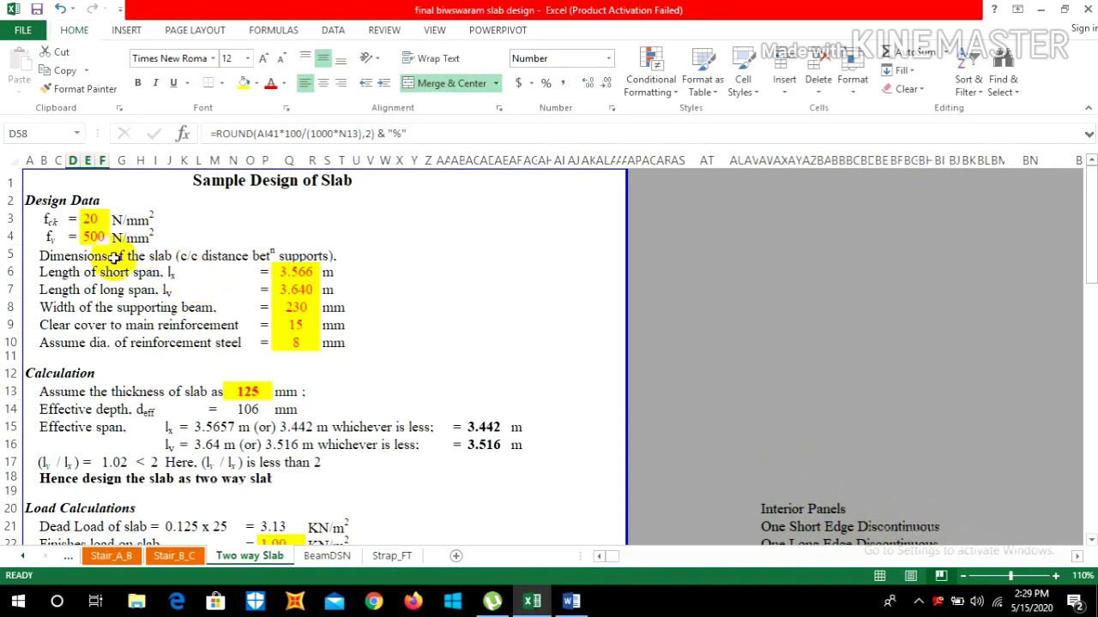
pyautogui.scroll(-1, 162, 274)
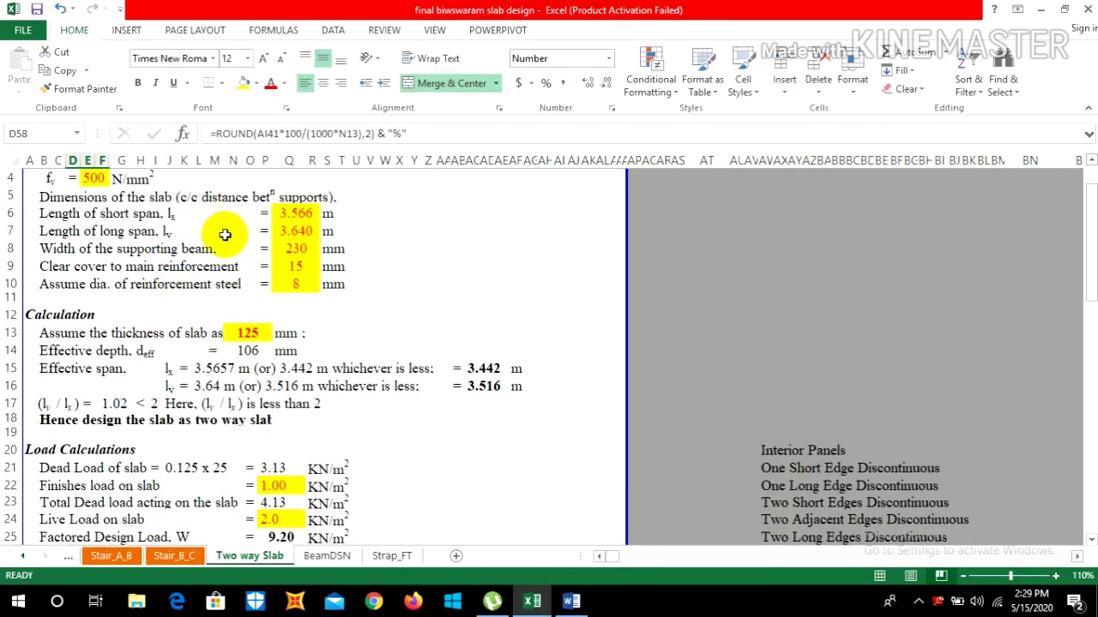
pyautogui.scroll(1, 196, 202)
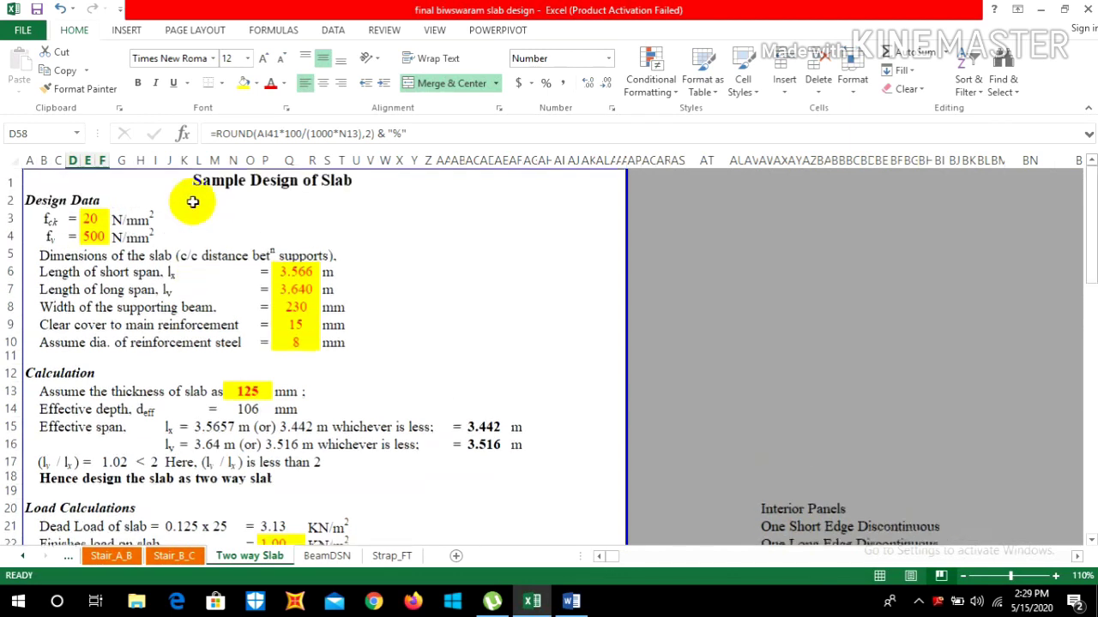
pyautogui.scroll(-1, 172, 219)
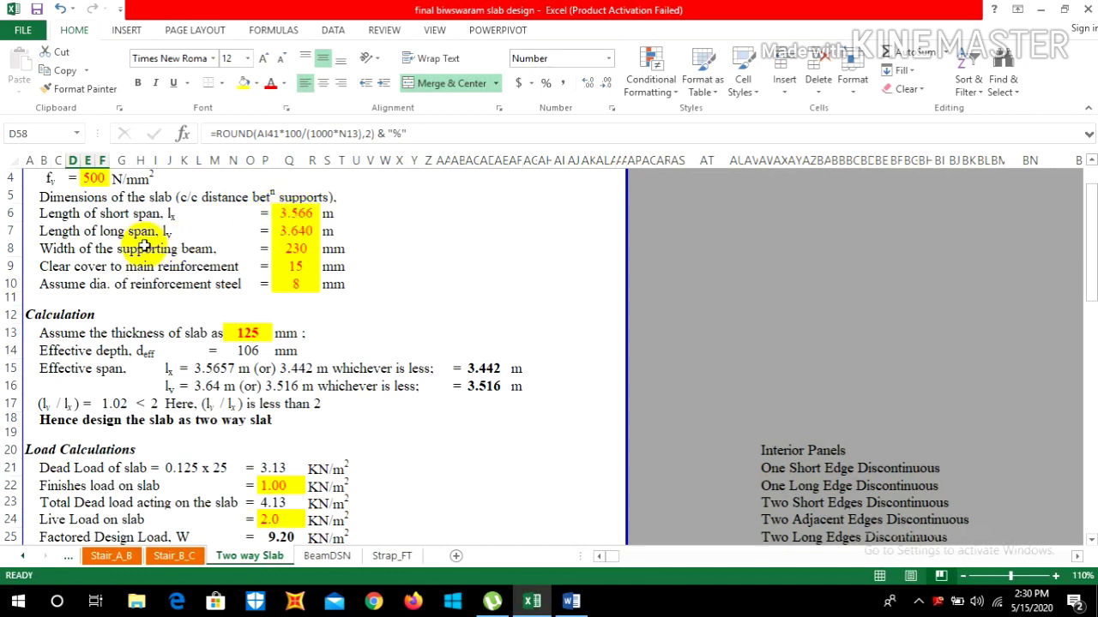
pyautogui.scroll(-1, 154, 229)
pyautogui.scroll(2, 167, 208)
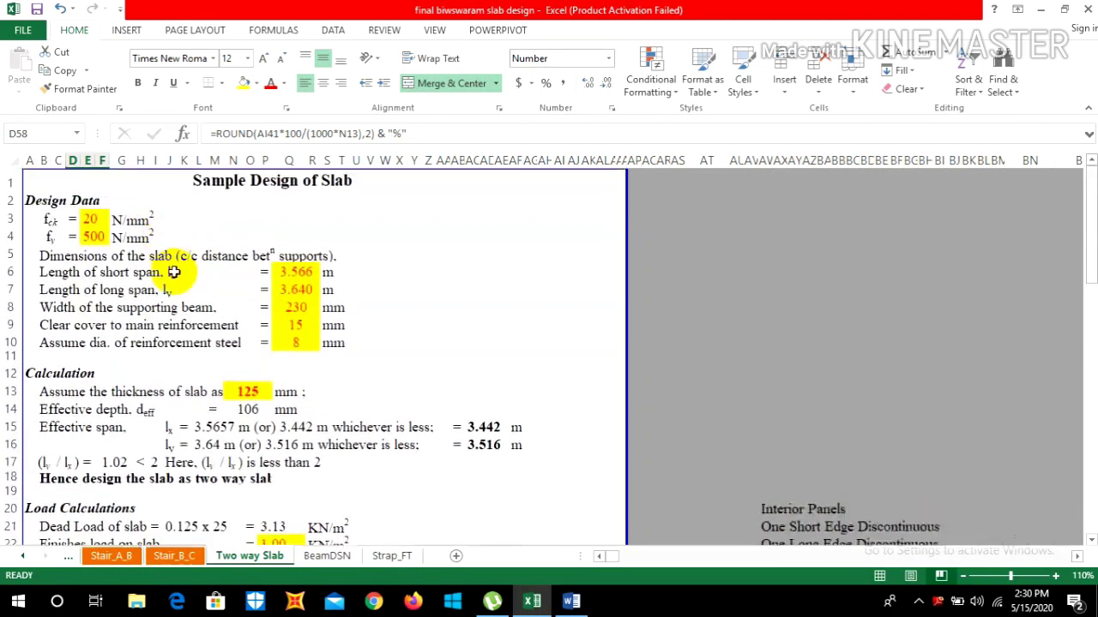
pyautogui.scroll(-1, 171, 274)
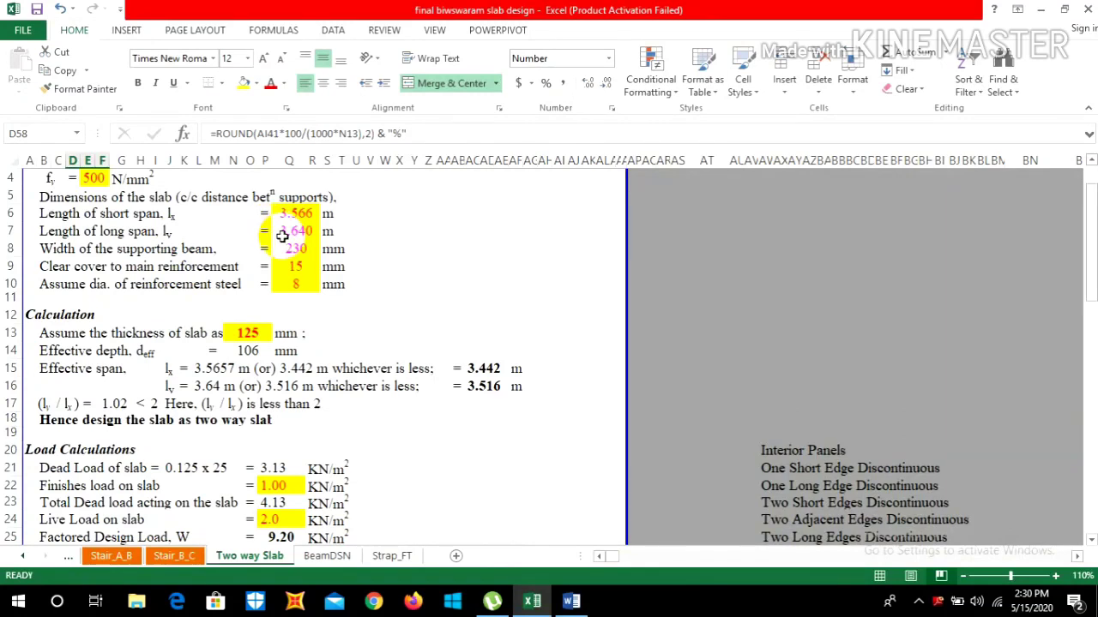
pyautogui.scroll(-1, 301, 228)
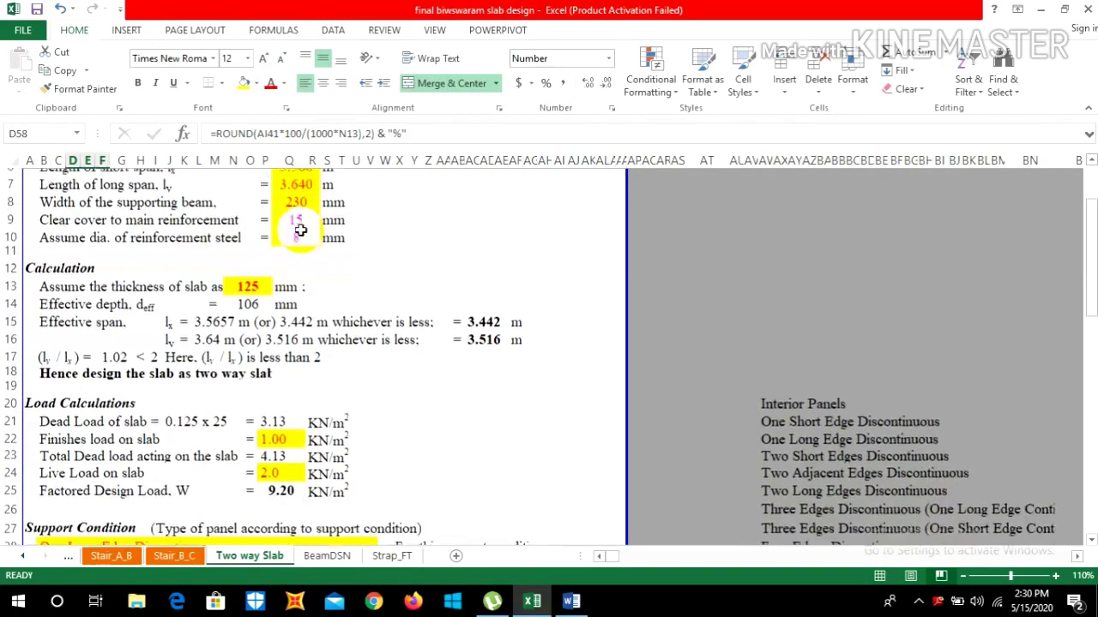
pyautogui.scroll(2, 297, 225)
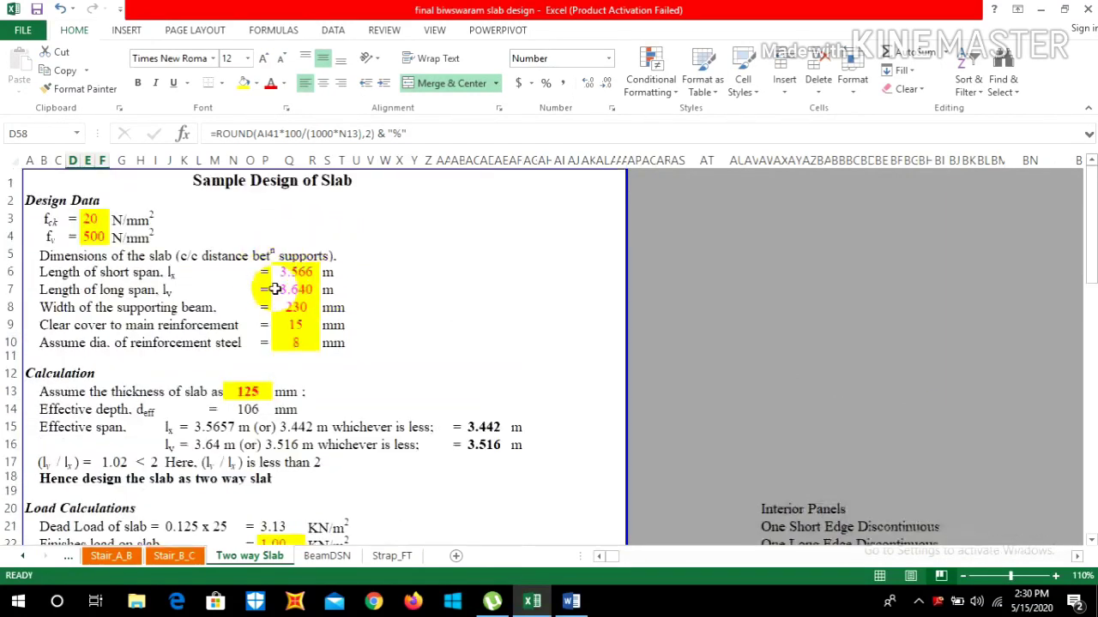
pyautogui.scroll(-1, 326, 254)
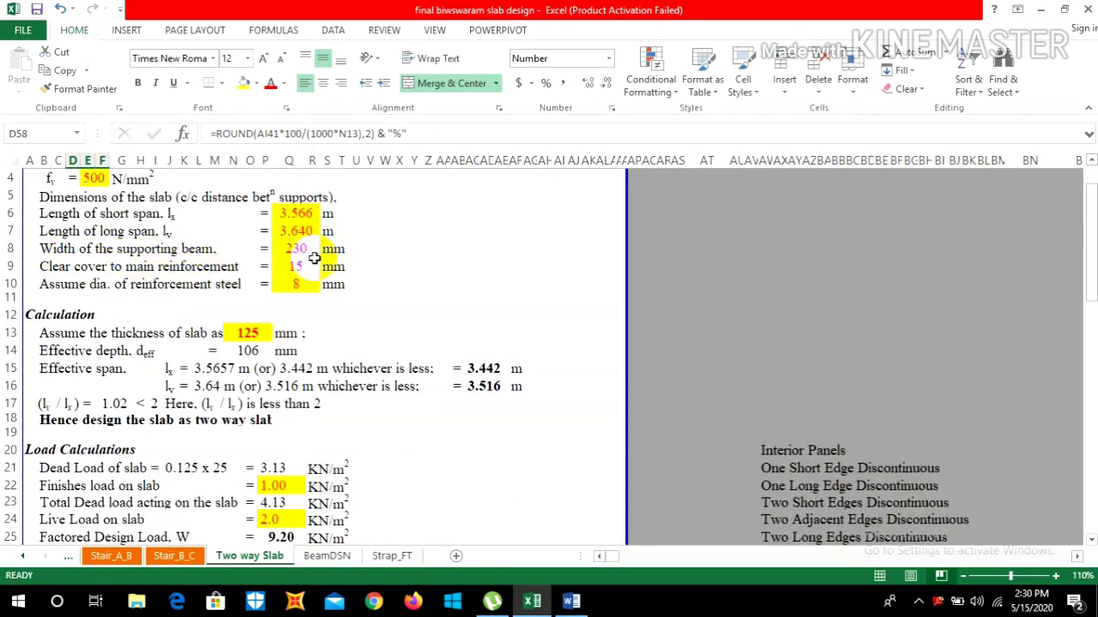
pyautogui.scroll(-1, 315, 258)
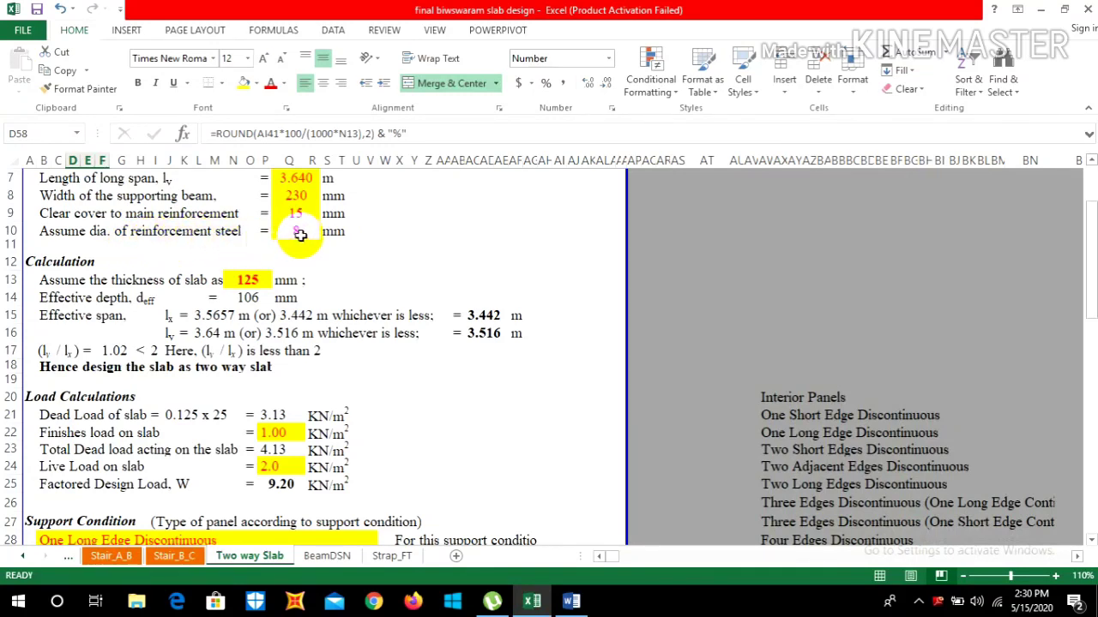
# - Examine the assumed slab thickness and effective depth in the Calculation section of the slab sheet
pyautogui.scroll(-1, 300, 234)
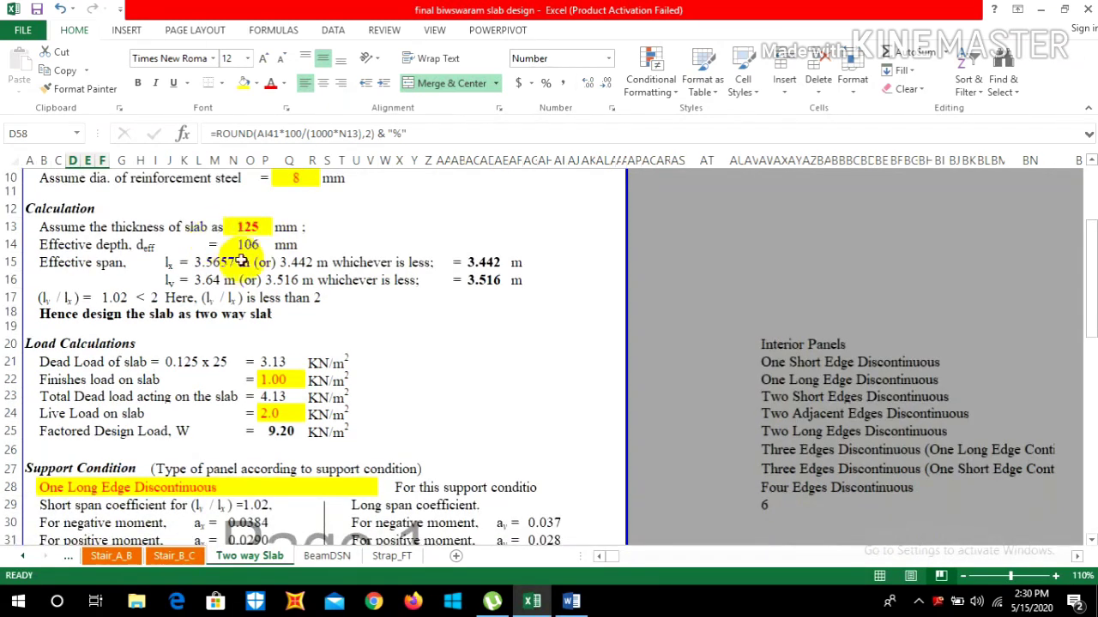
pyautogui.scroll(1, 210, 261)
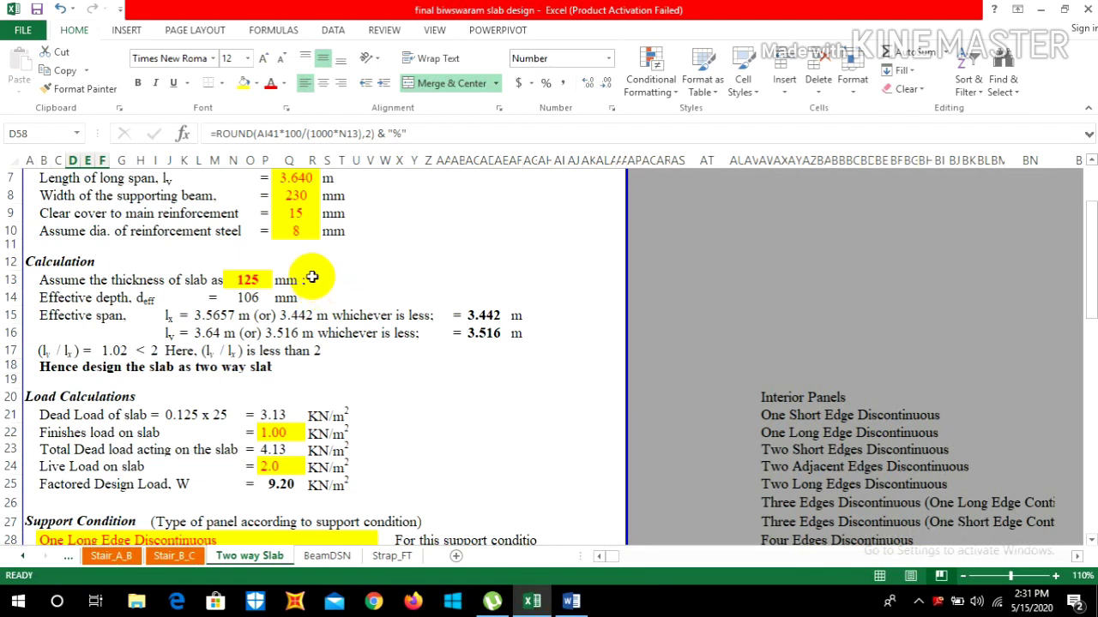
pyautogui.scroll(-1, 253, 253)
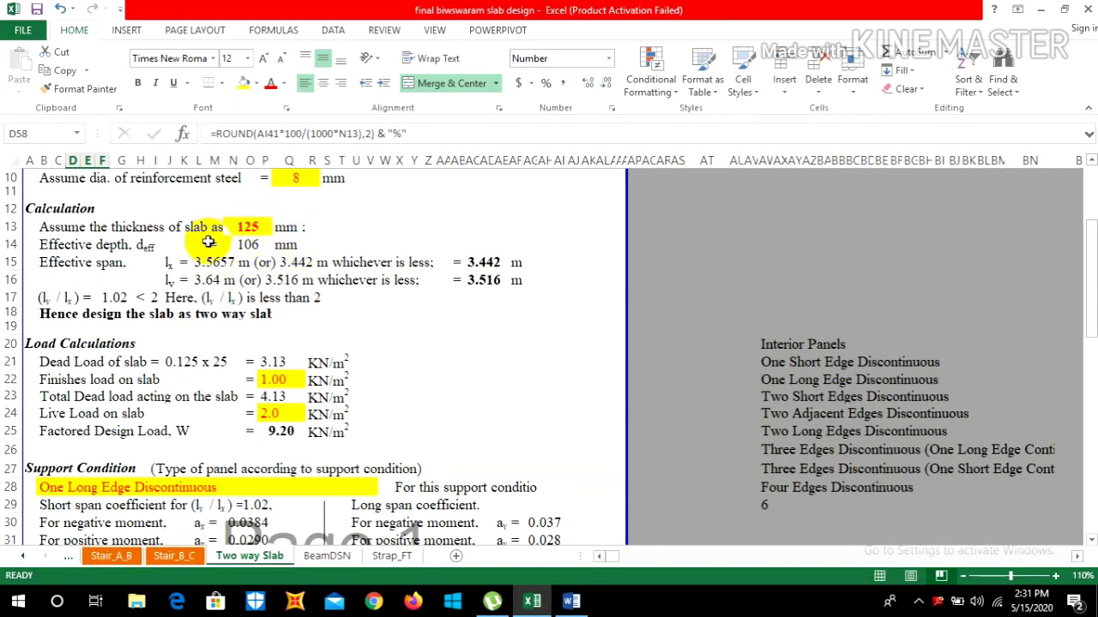
# - Switch to the Word notes, read the effective depth formula, and compare it with the effective depth entry in the Excel slab sheet
pyautogui.click(568, 603)
pyautogui.scroll(2, 515, 363)
pyautogui.scroll(-1, 519, 354)
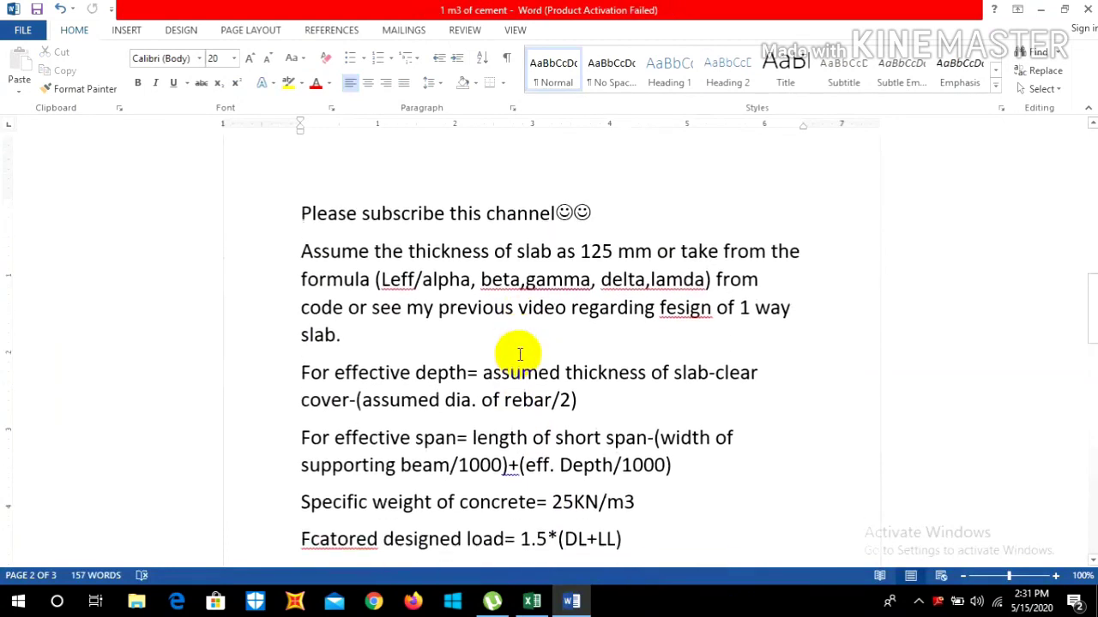
pyautogui.scroll(-1, 518, 313)
pyautogui.scroll(-1, 520, 306)
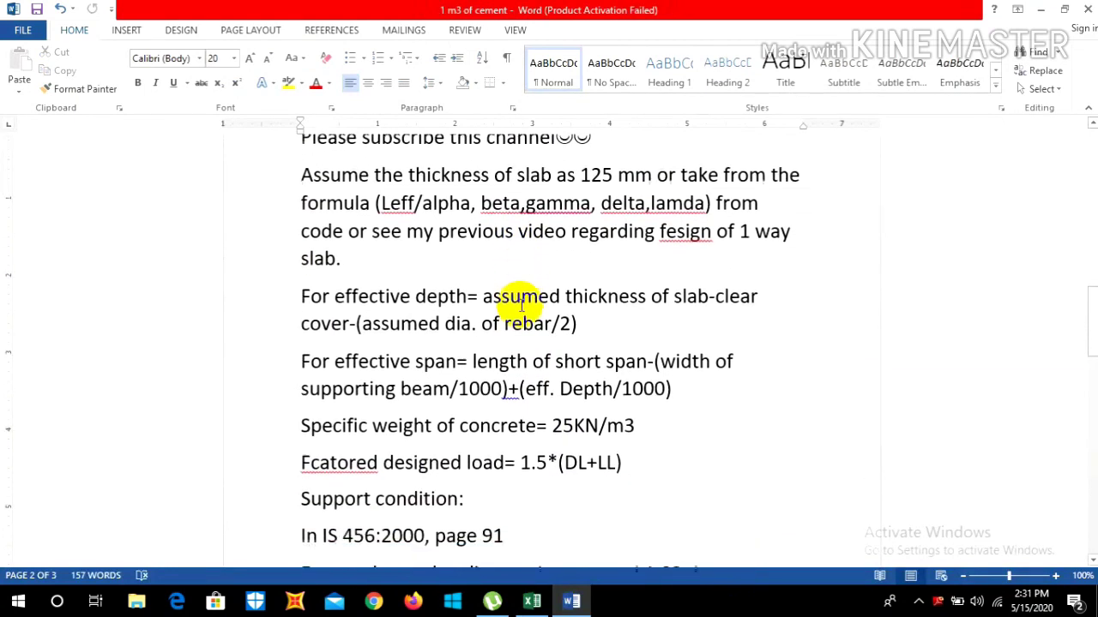
pyautogui.scroll(-1, 478, 291)
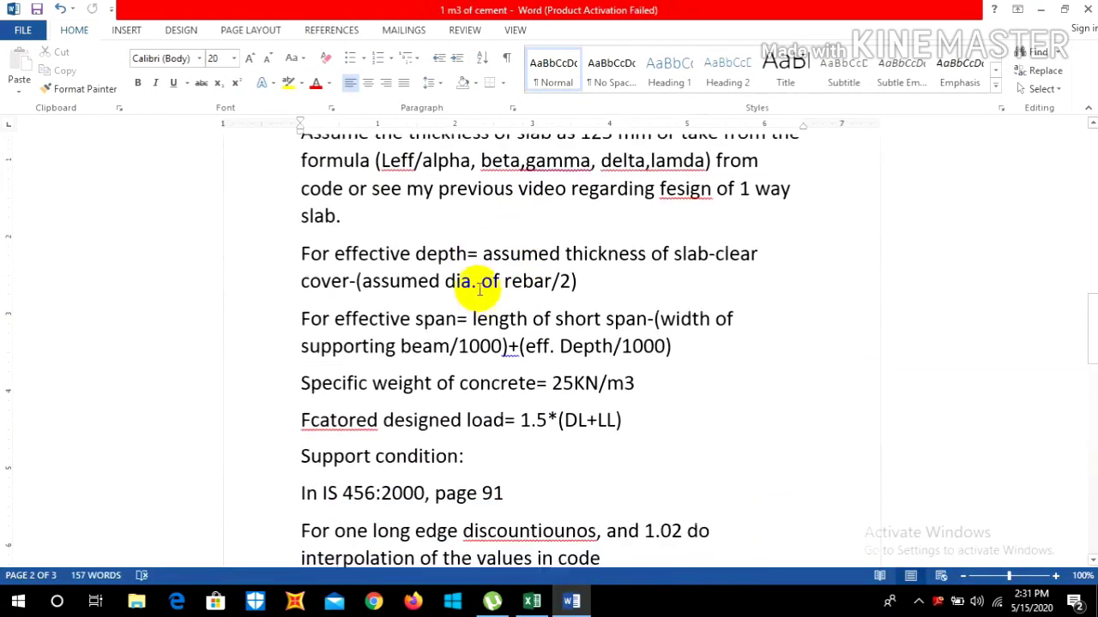
pyautogui.scroll(-1, 479, 290)
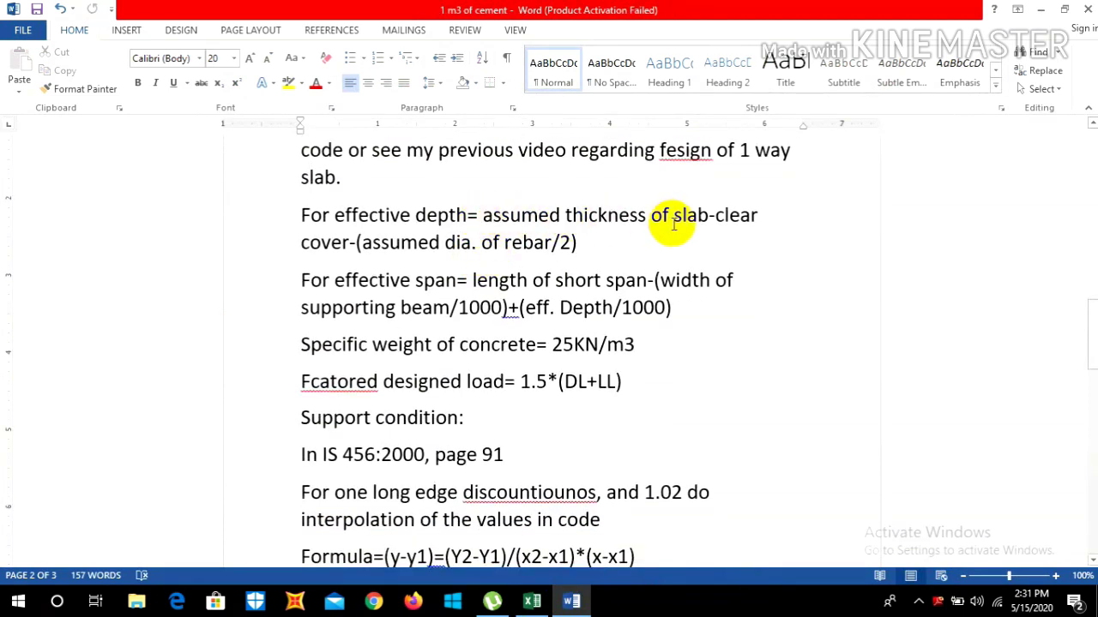
pyautogui.scroll(1, 669, 215)
pyautogui.scroll(1, 657, 225)
pyautogui.scroll(-2, 630, 234)
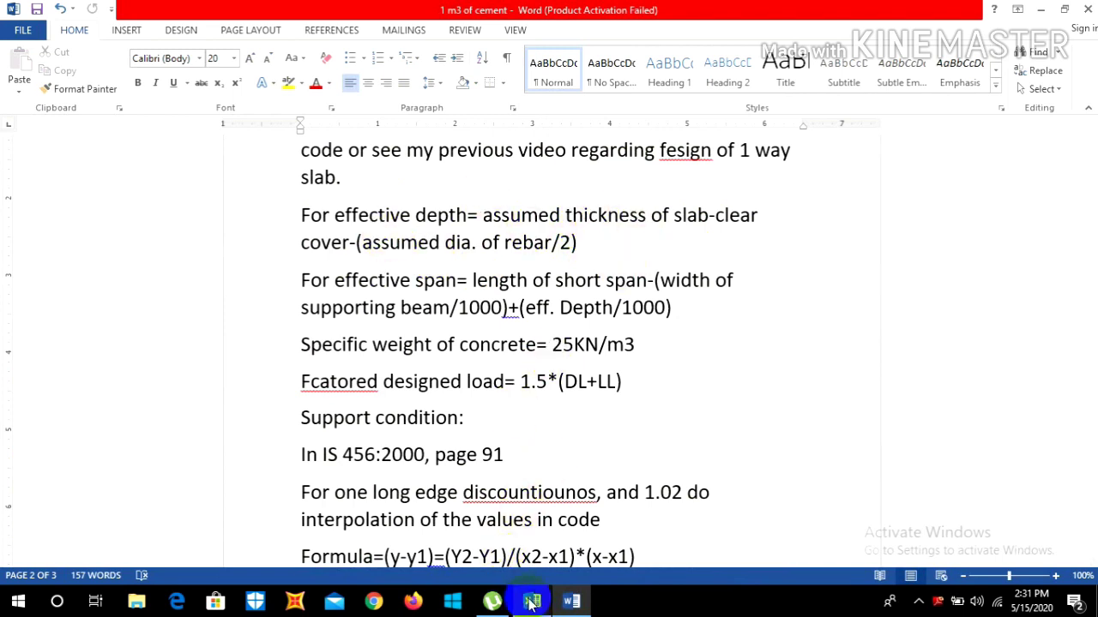
pyautogui.click(531, 603)
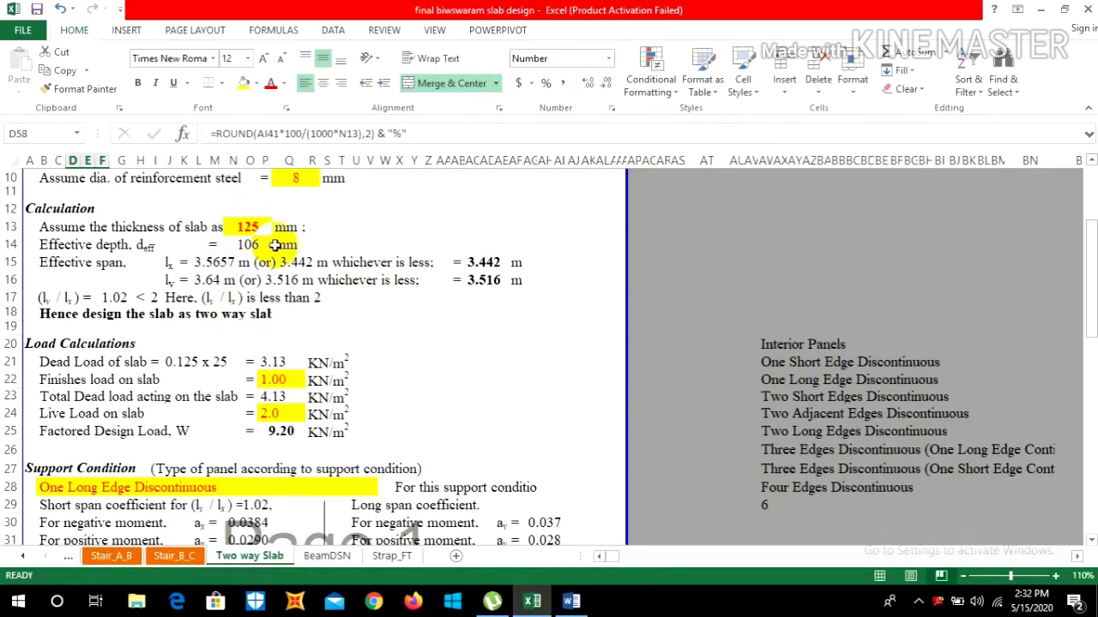
pyautogui.click(571, 603)
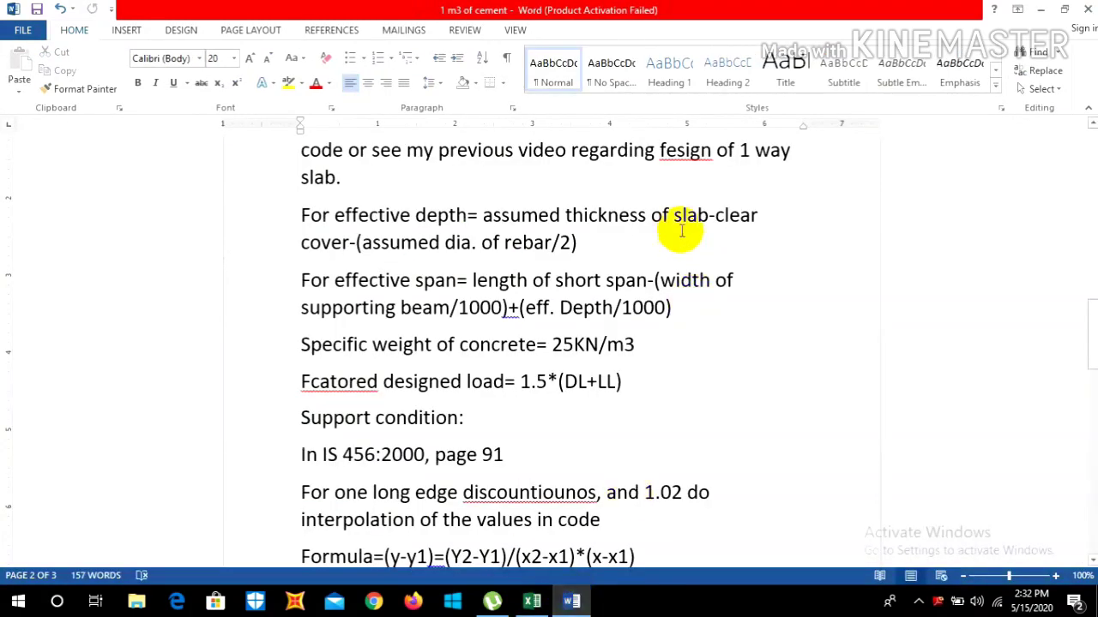
# - Check the clear cover and reinforcement diameter in the Excel slab sheet against the effective depth formula in the Word notes
pyautogui.click(536, 604)
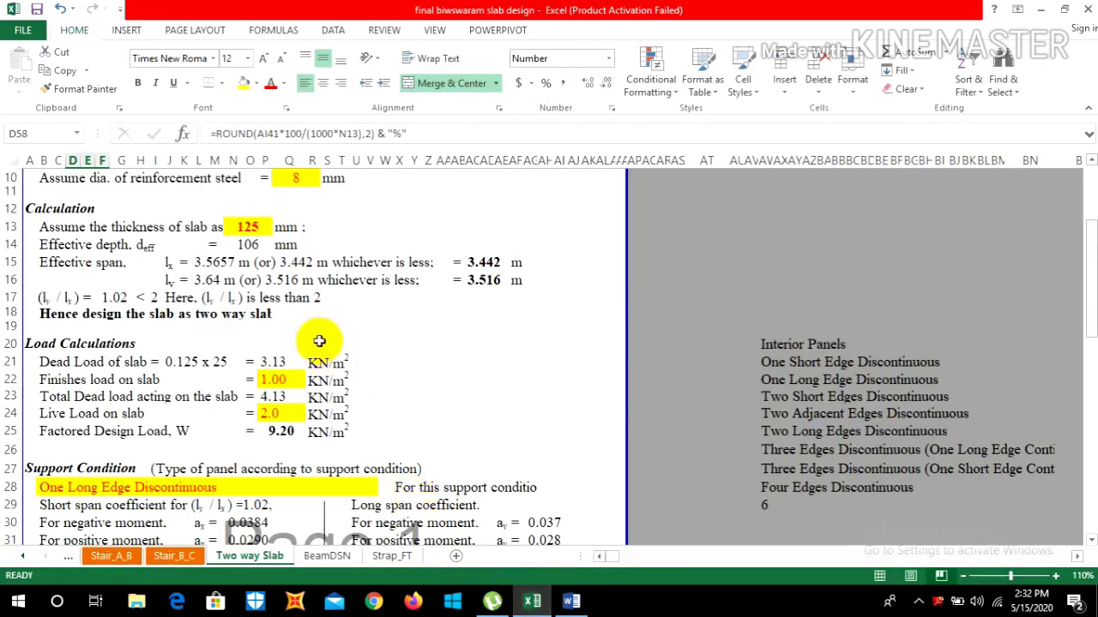
pyautogui.scroll(2, 319, 326)
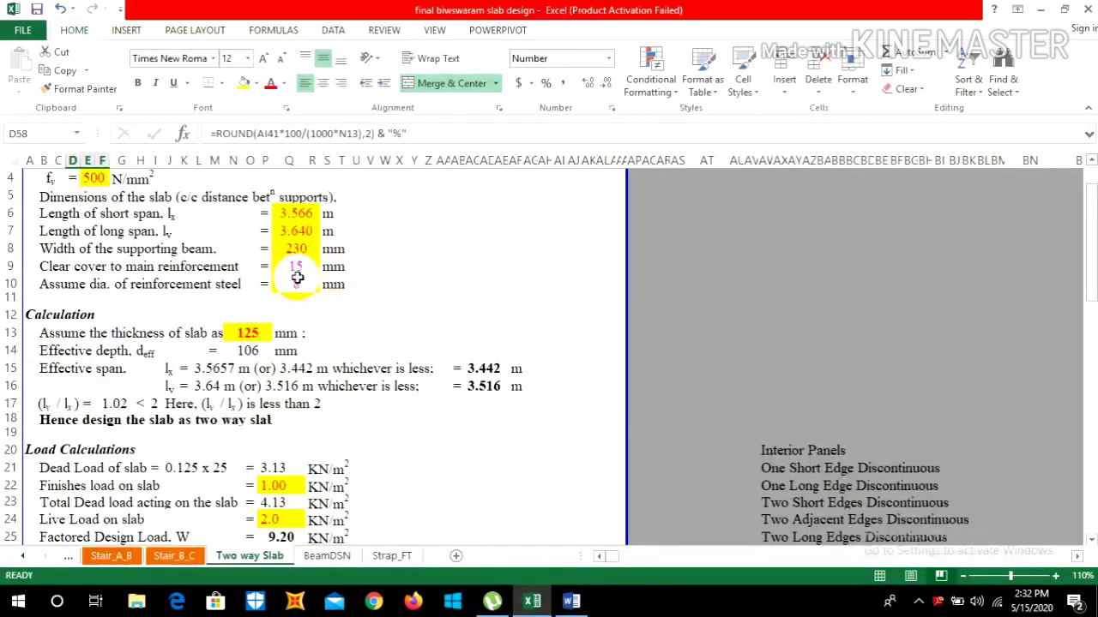
pyautogui.scroll(-1, 368, 249)
pyautogui.moveTo(576, 604)
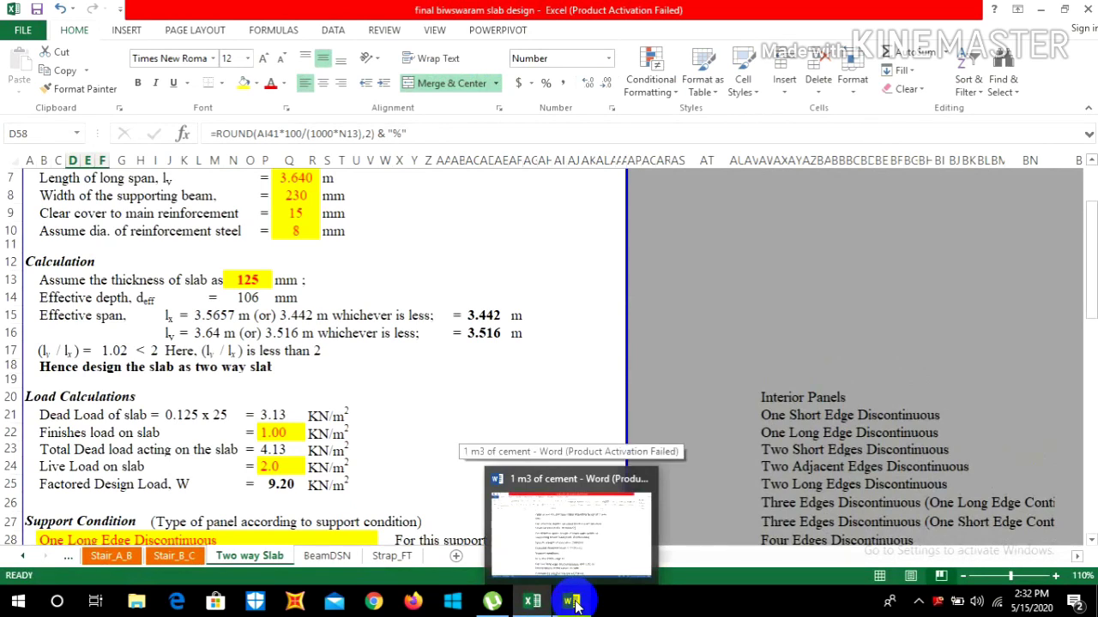
pyautogui.click(575, 605)
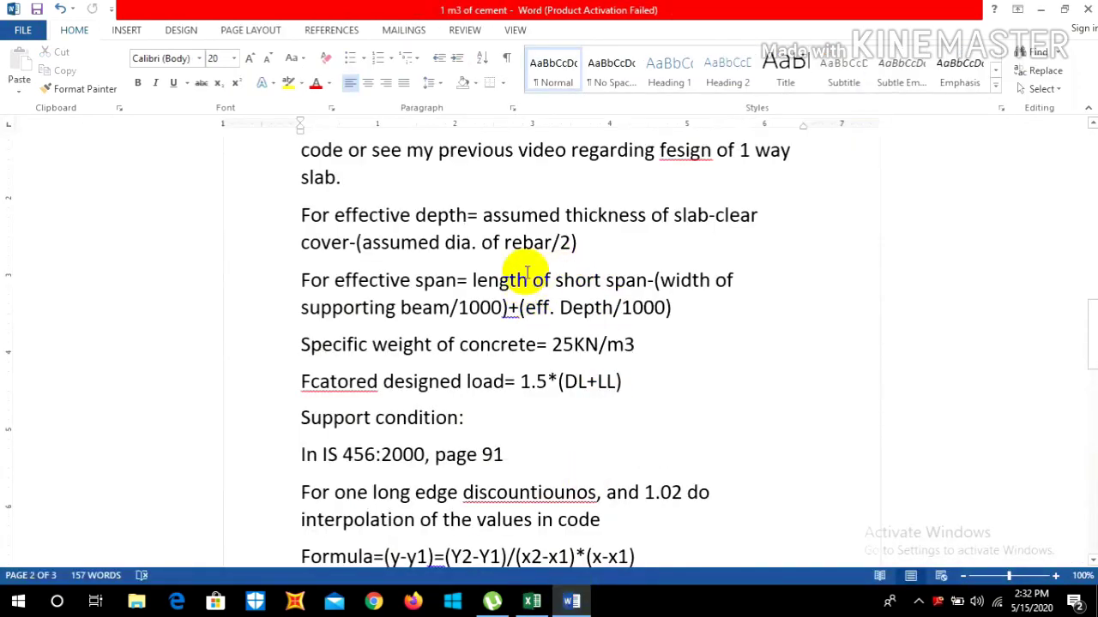
# - Switch to the Excel slab sheet and examine the effective depth and the short and long effective span entries
pyautogui.click(532, 601)
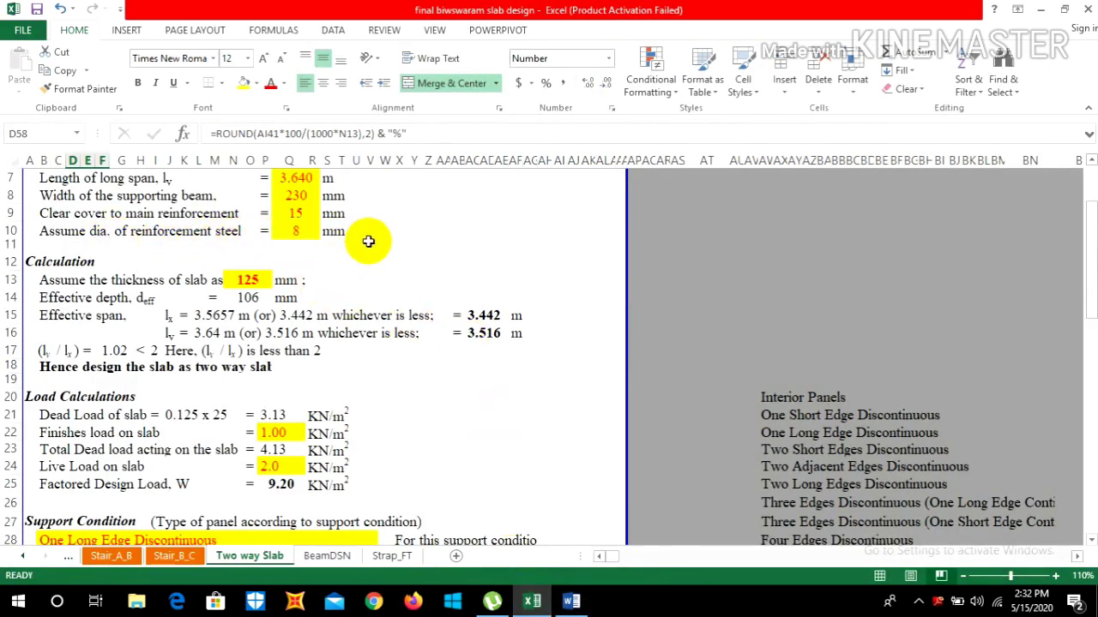
pyautogui.scroll(-1, 370, 247)
pyautogui.scroll(1, 355, 253)
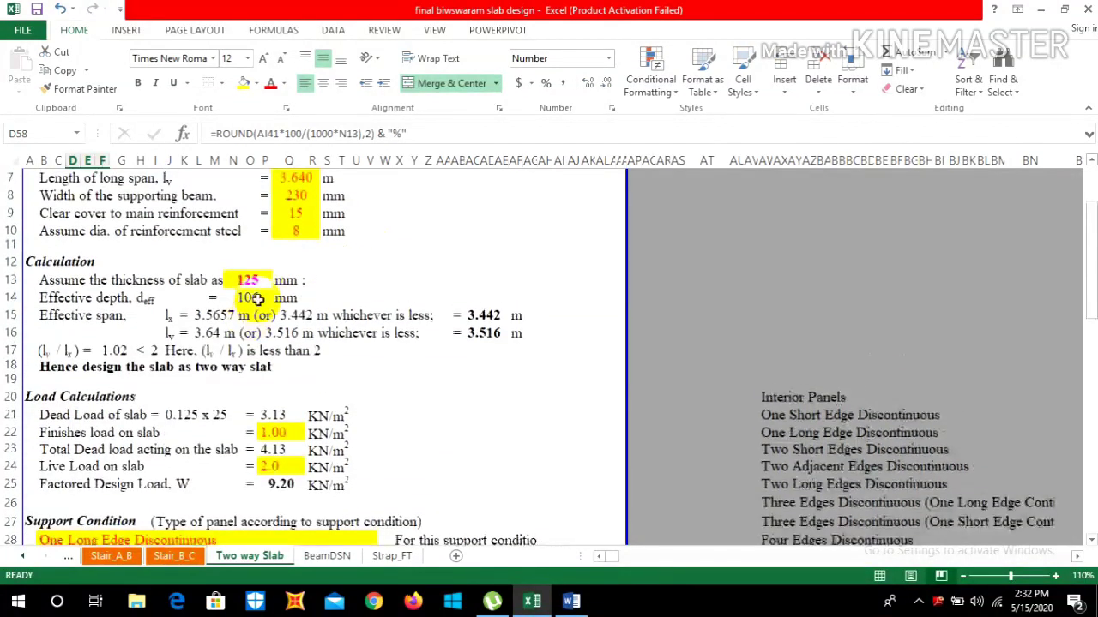
pyautogui.scroll(-1, 215, 292)
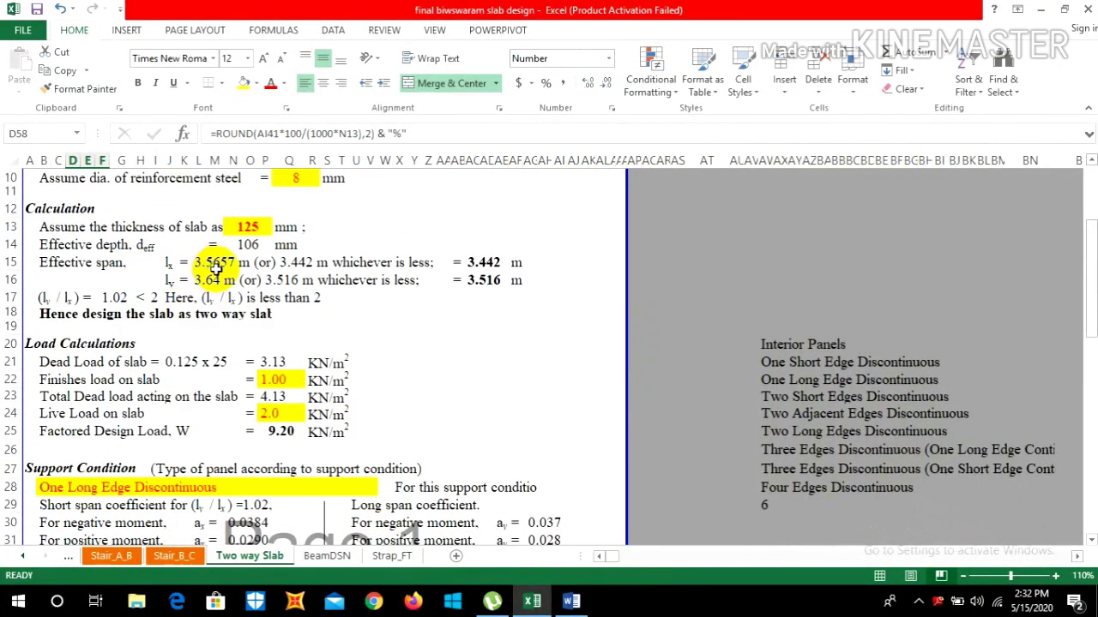
pyautogui.scroll(1, 217, 267)
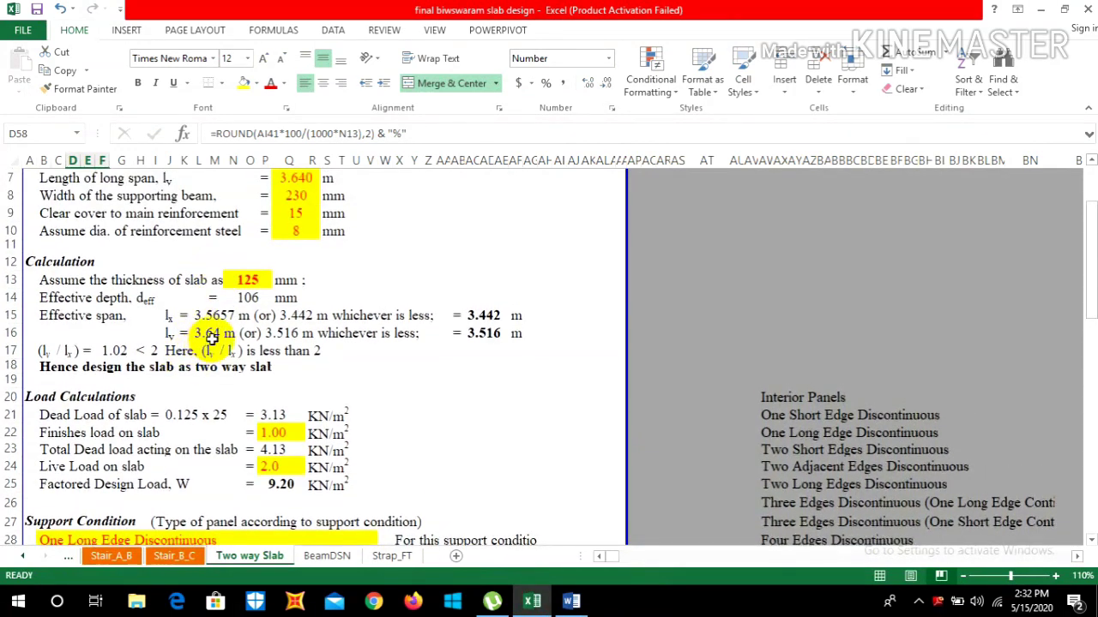
pyautogui.scroll(1, 224, 324)
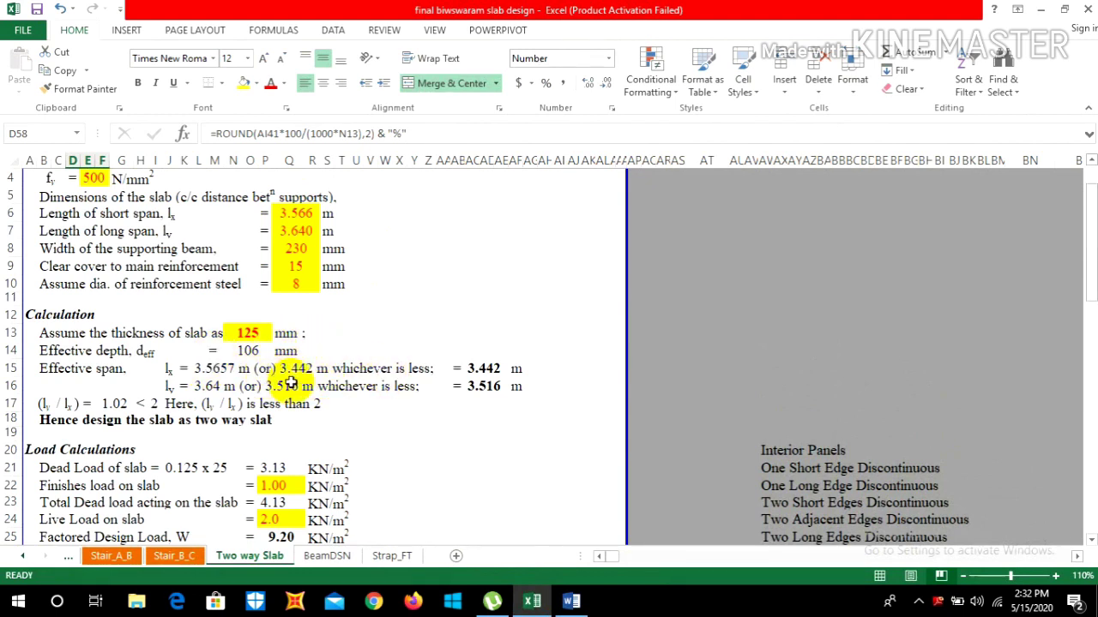
# - Switch to the Word notes, read the effective span formula, and compare it with the effective span entries in the Excel slab sheet
pyautogui.click(568, 602)
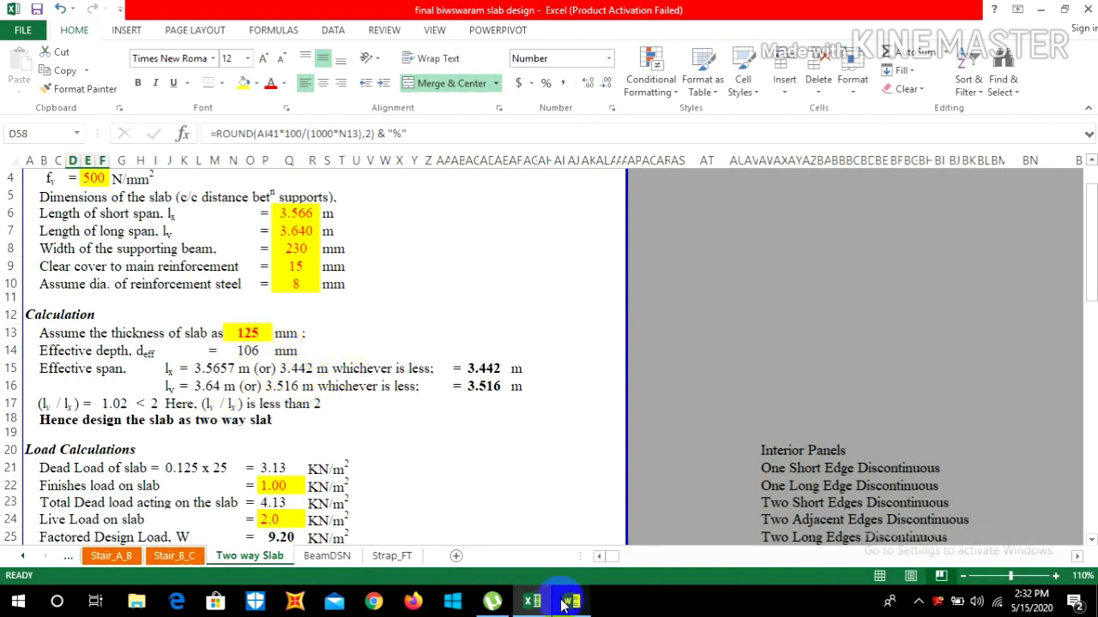
pyautogui.scroll(-1, 483, 343)
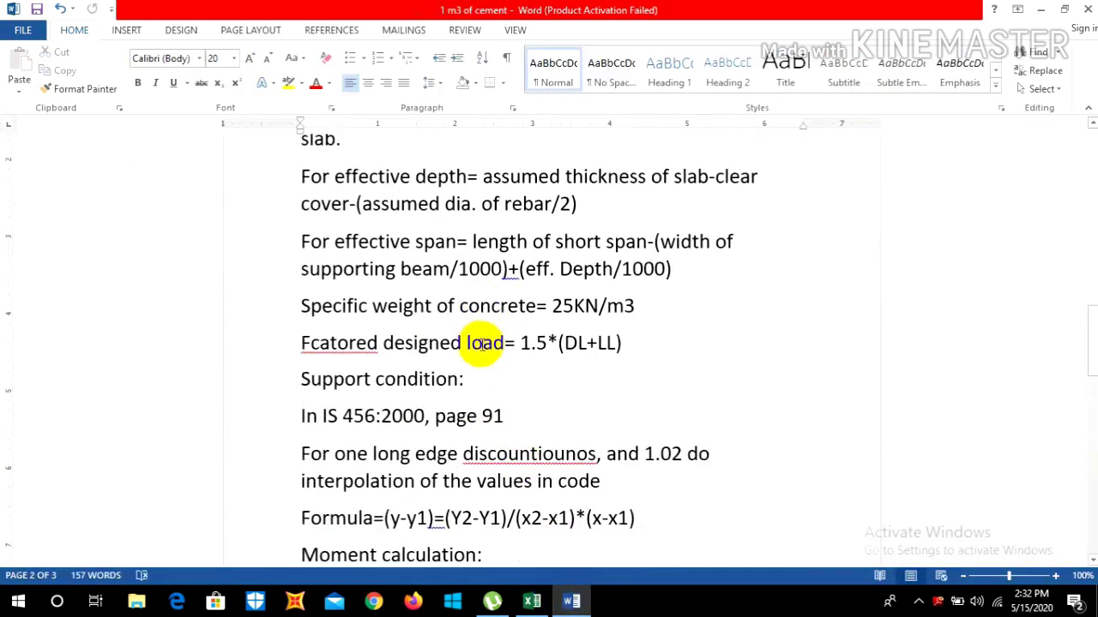
pyautogui.scroll(2, 479, 331)
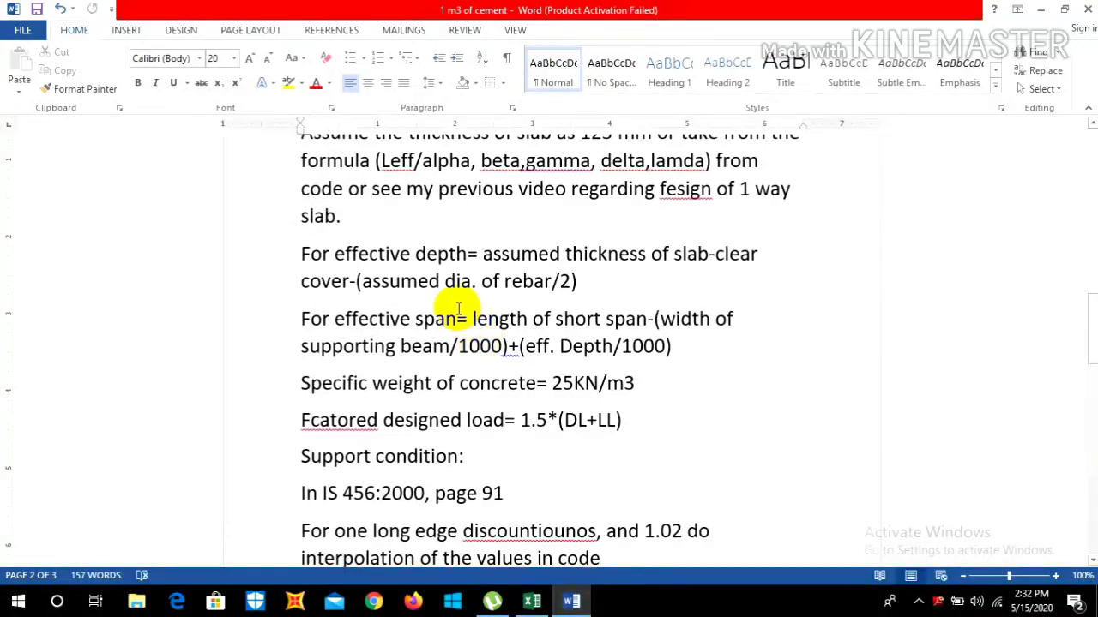
pyautogui.scroll(-1, 429, 288)
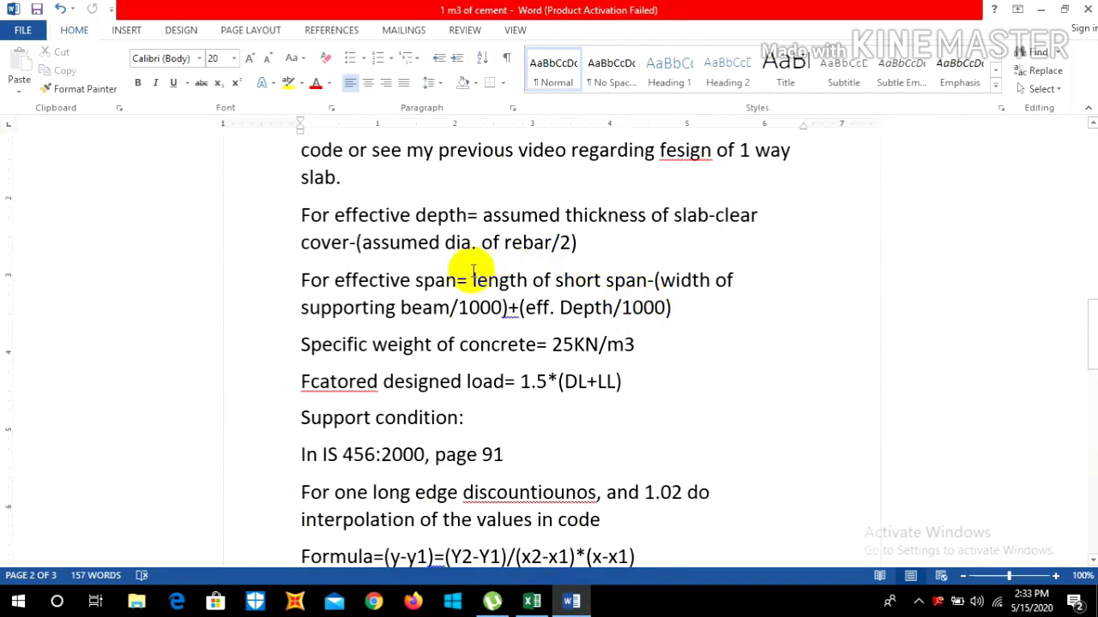
pyautogui.click(533, 603)
pyautogui.scroll(-1, 378, 309)
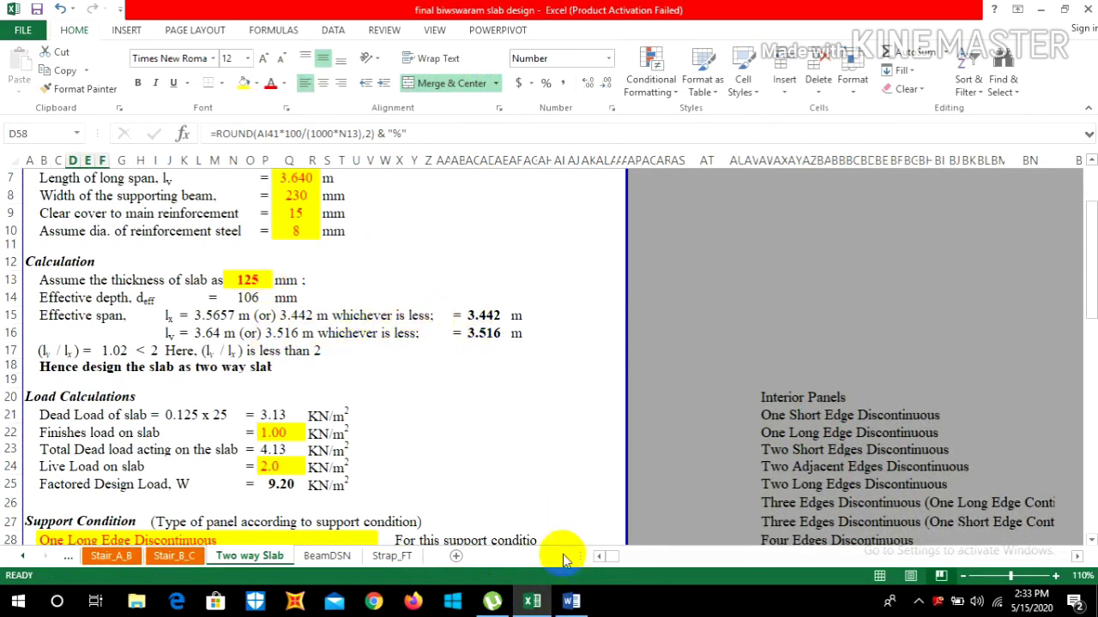
pyautogui.click(571, 601)
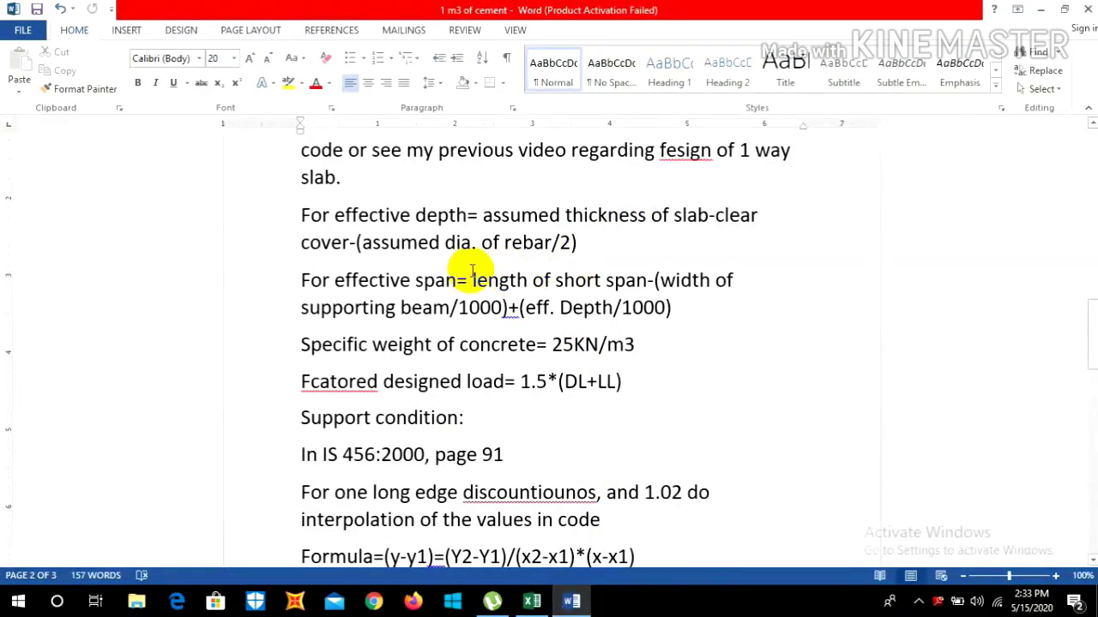
pyautogui.click(532, 601)
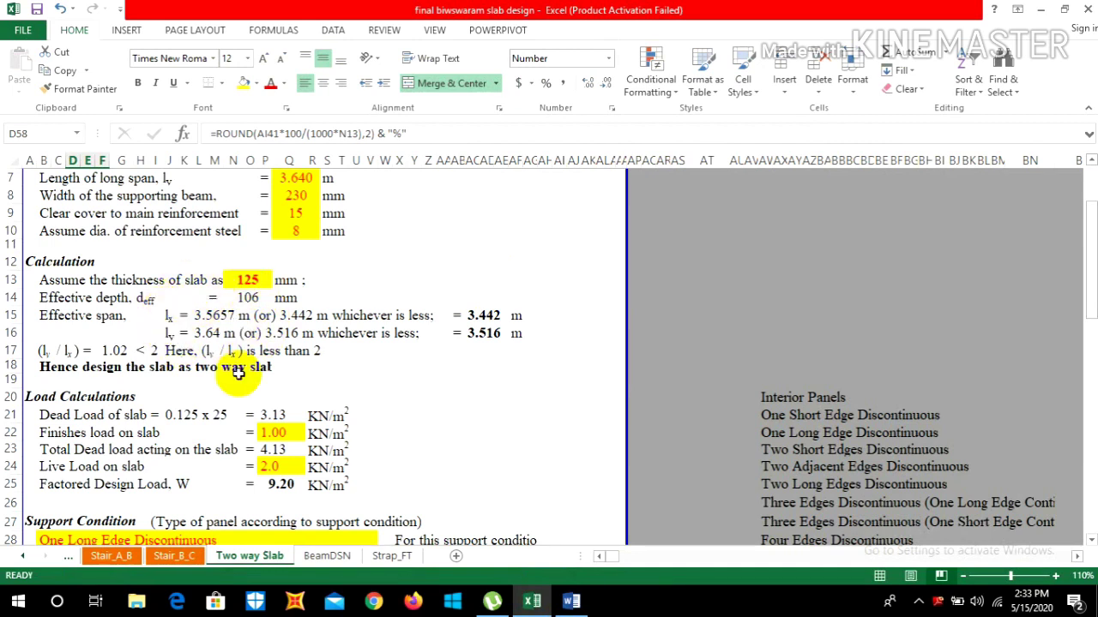
# - Examine the governing effective spans and the long-to-short span ratio check in the Calculation section
pyautogui.scroll(-1, 332, 289)
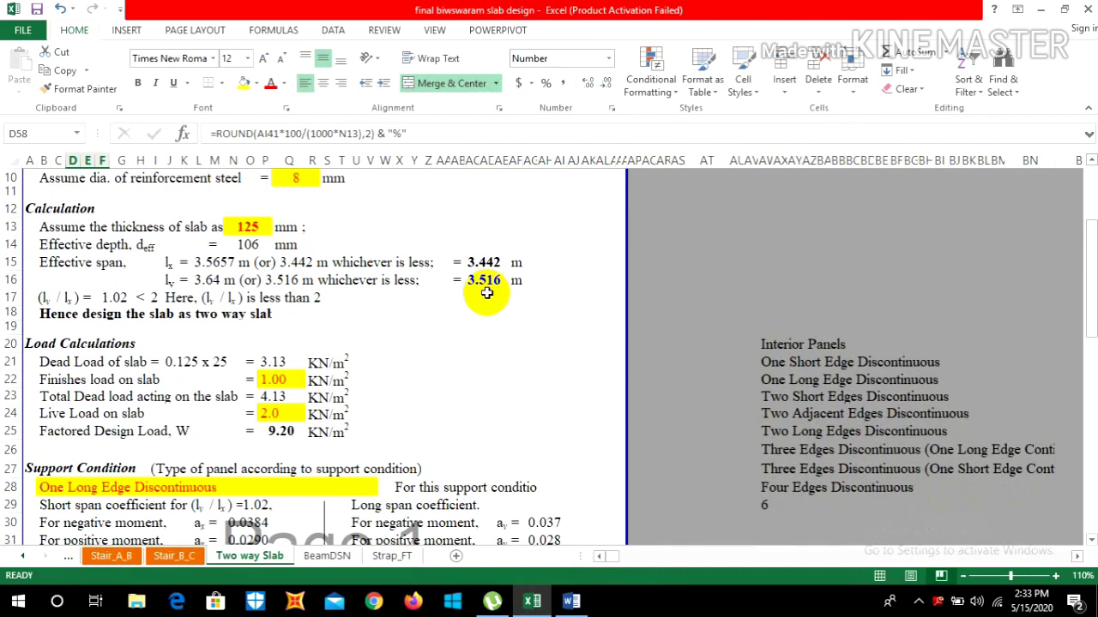
pyautogui.scroll(-1, 472, 292)
pyautogui.scroll(1, 192, 289)
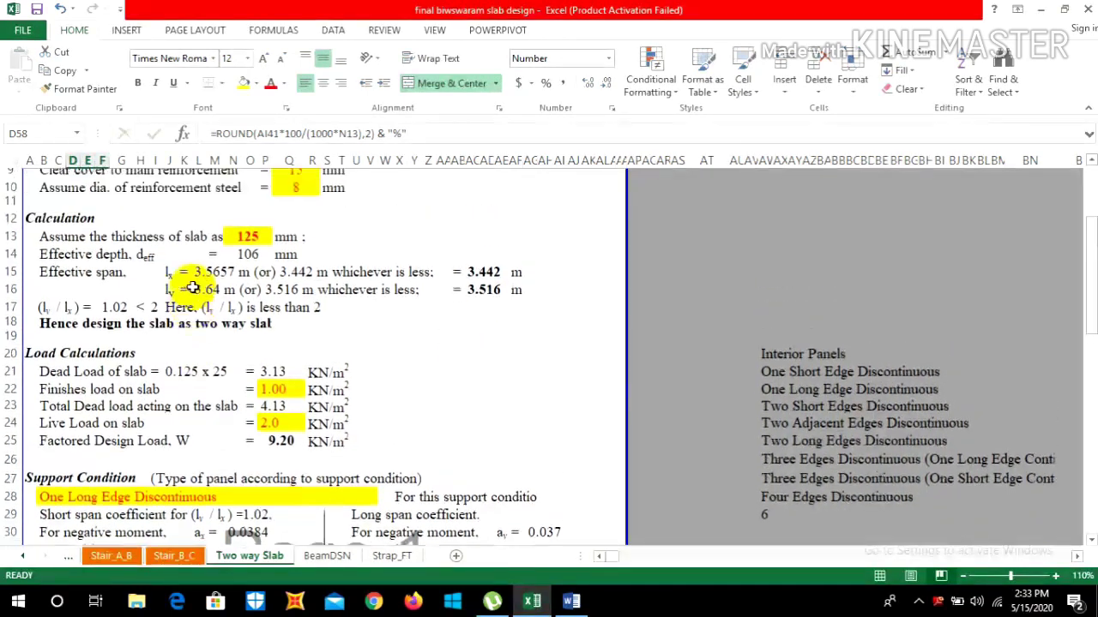
pyautogui.scroll(1, 192, 289)
pyautogui.scroll(-1, 160, 318)
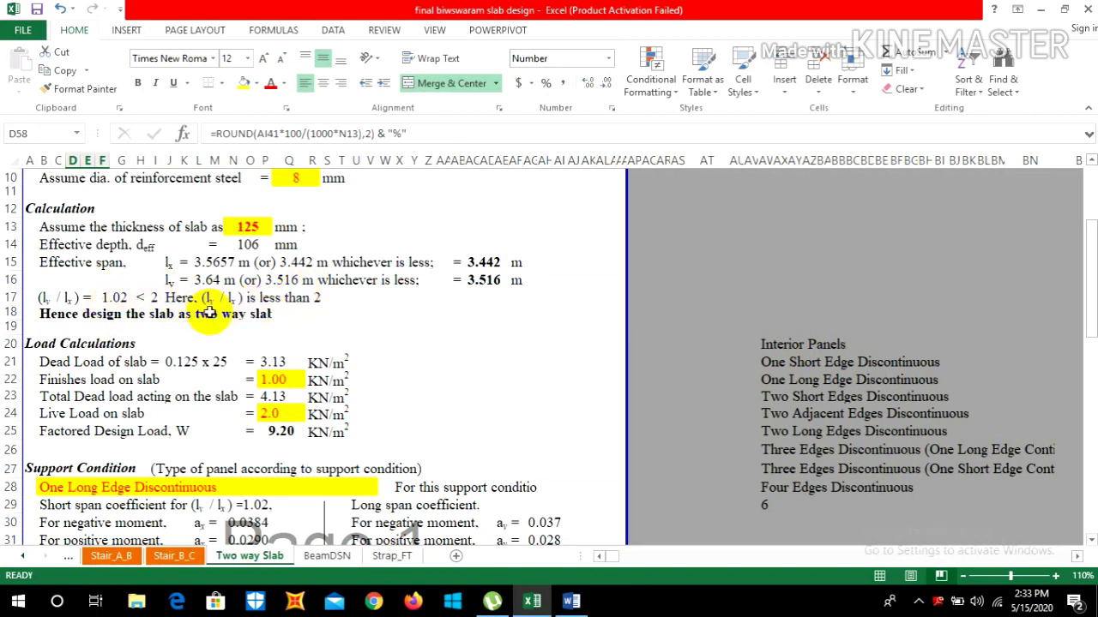
# - Examine the Load Calculations section, tracing the slab dead load to the assumed thickness and covering the finishes, total dead and live loads
pyautogui.scroll(-1, 214, 309)
pyautogui.scroll(-1, 214, 304)
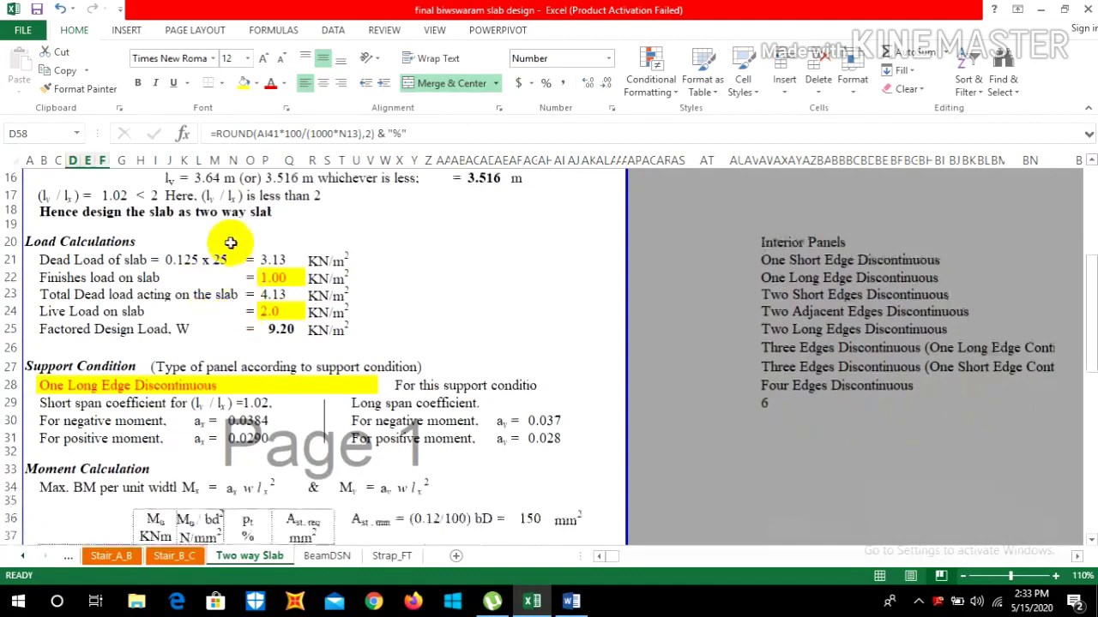
pyautogui.scroll(-1, 223, 244)
pyautogui.scroll(1, 223, 244)
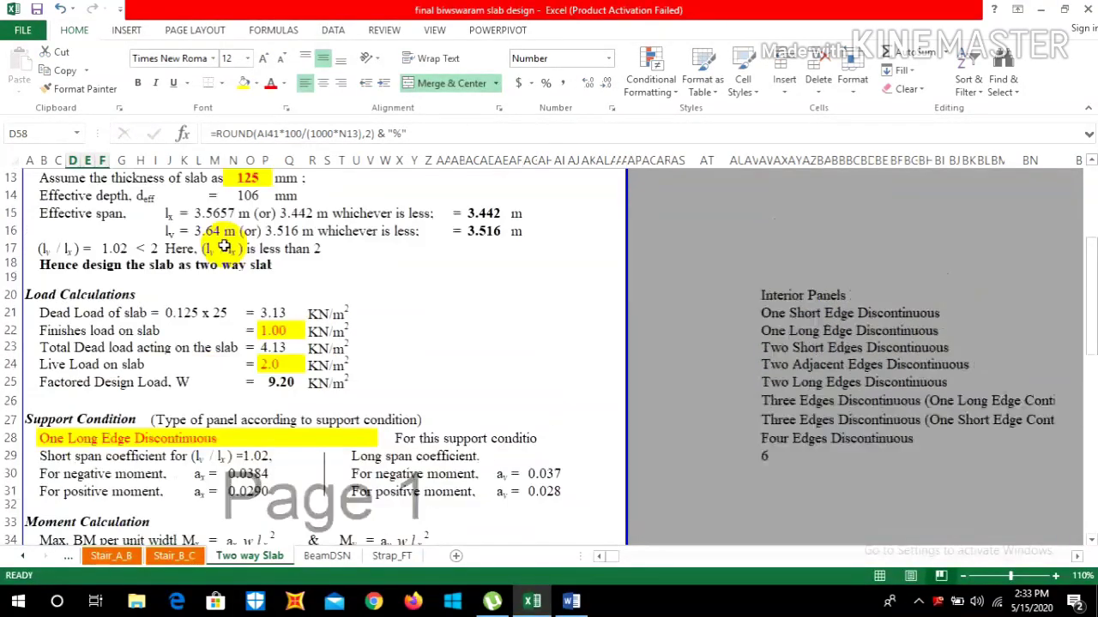
pyautogui.scroll(-1, 223, 244)
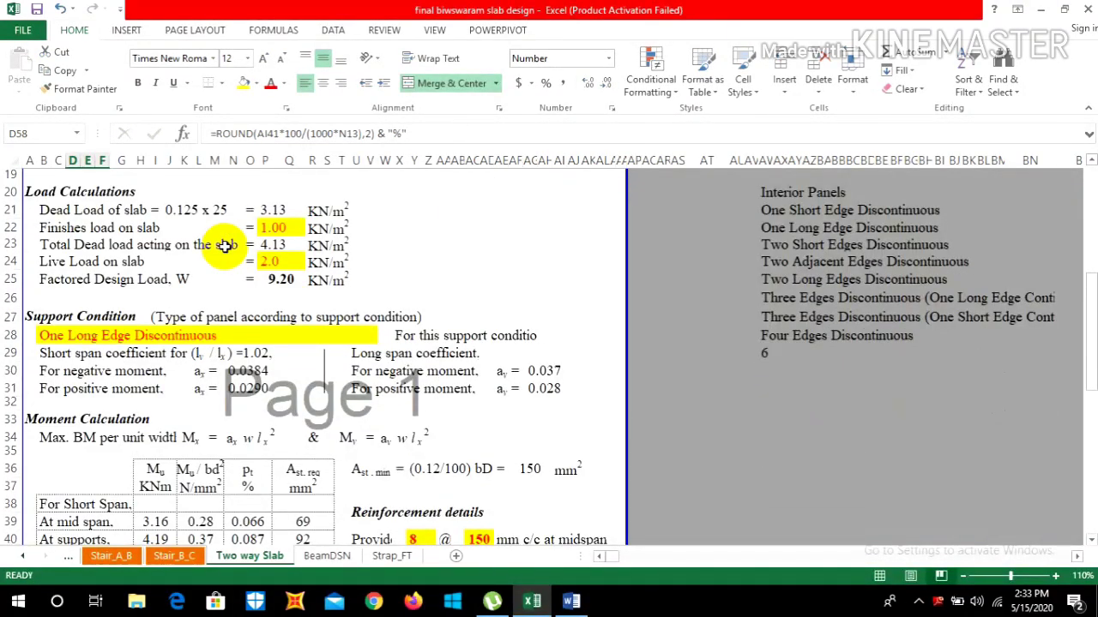
pyautogui.scroll(-1, 221, 240)
pyautogui.scroll(2, 188, 258)
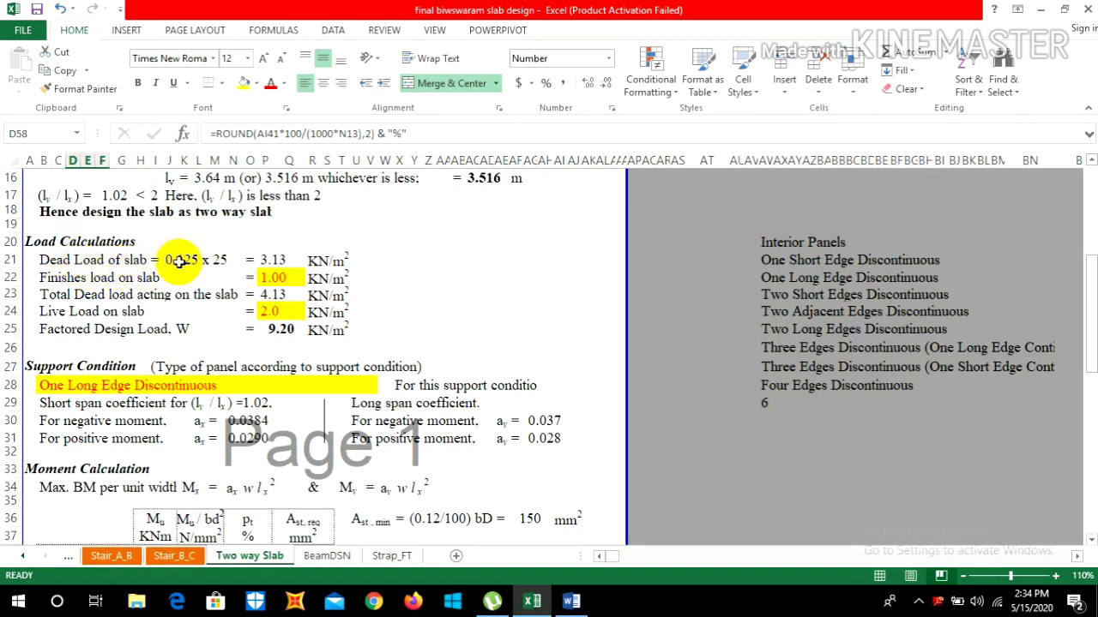
pyautogui.scroll(3, 183, 262)
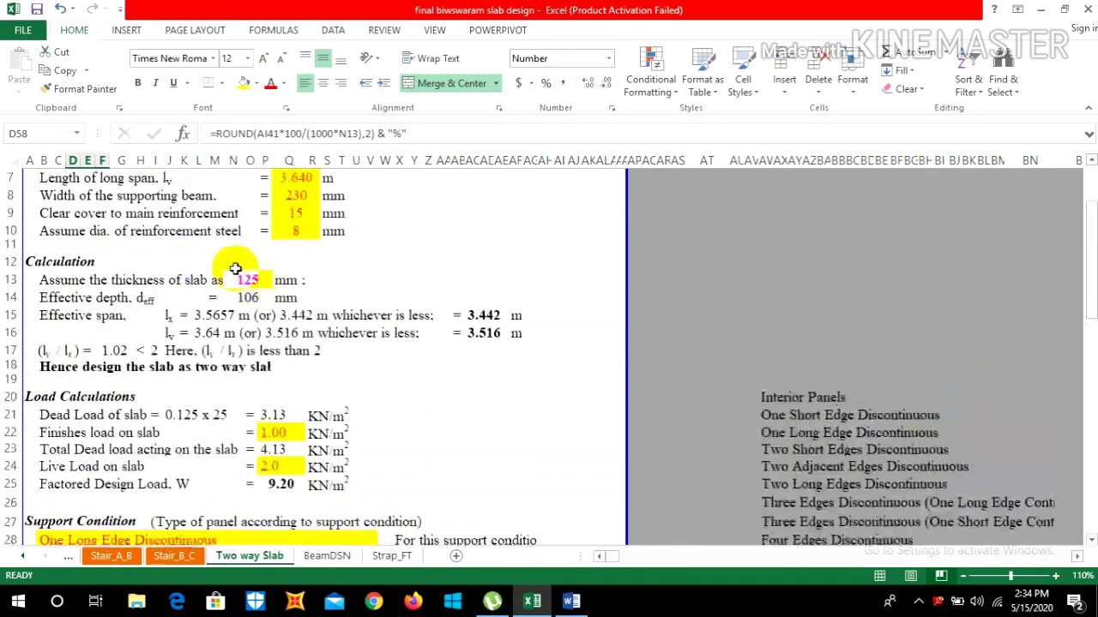
pyautogui.scroll(-2, 257, 254)
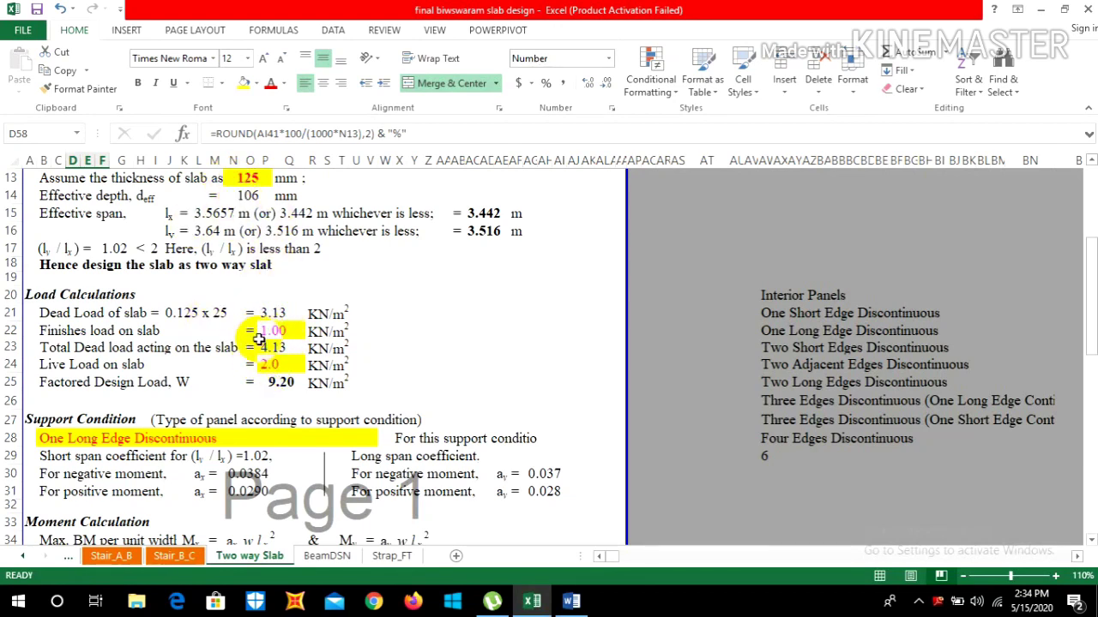
pyautogui.scroll(-1, 189, 316)
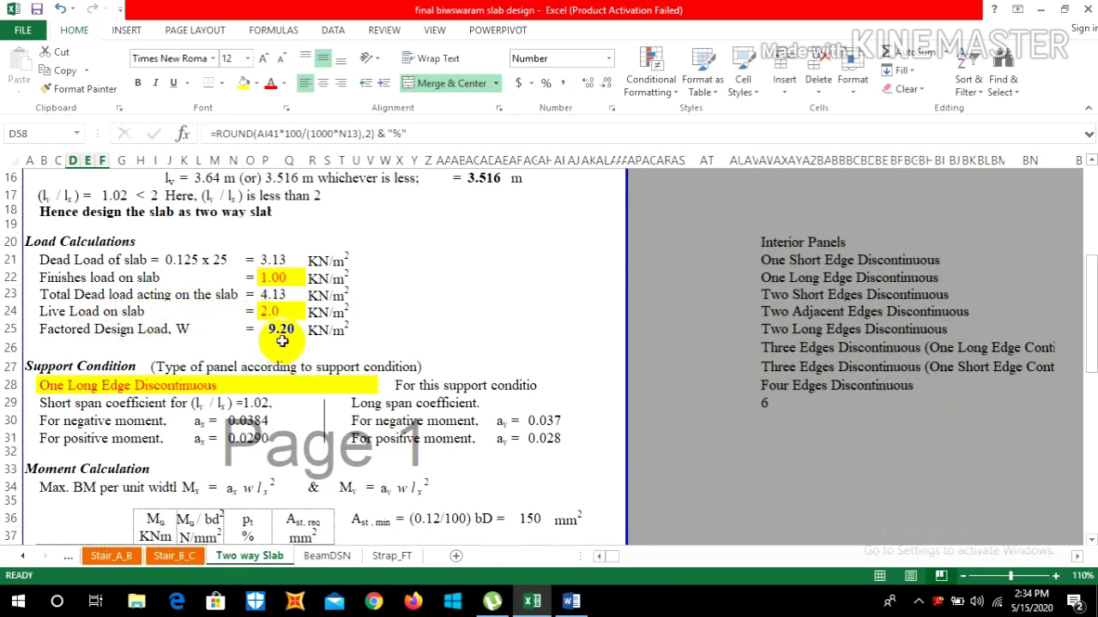
# - Inspect the Factored Design Load formula in cell P25 and its dead and live load references, leaving the formula as it is
pyautogui.scroll(-1, 258, 333)
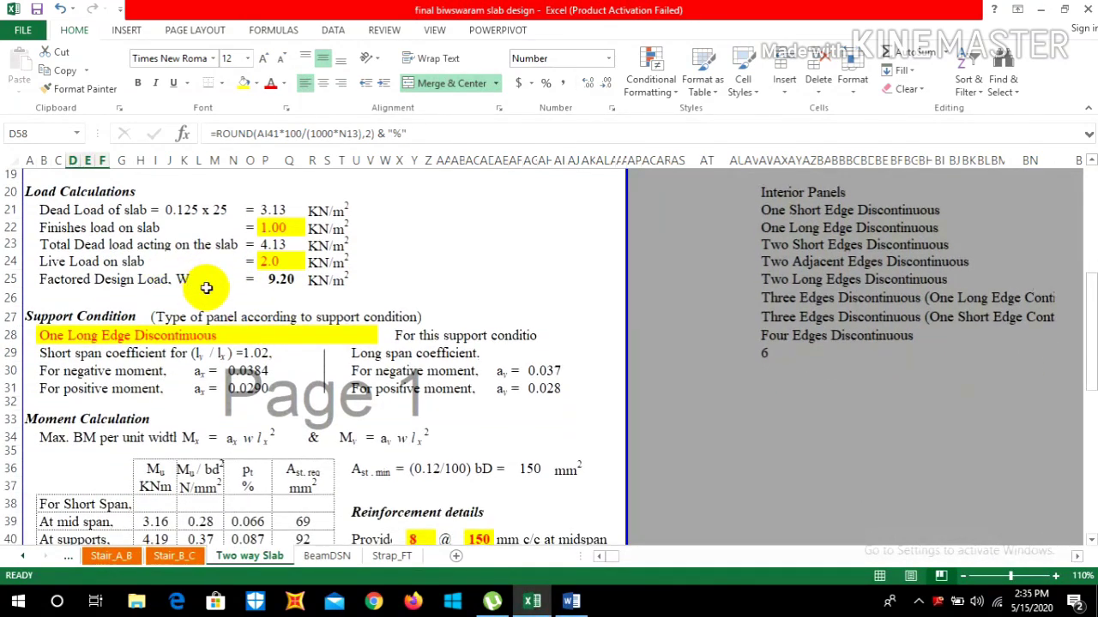
pyautogui.click(282, 281)
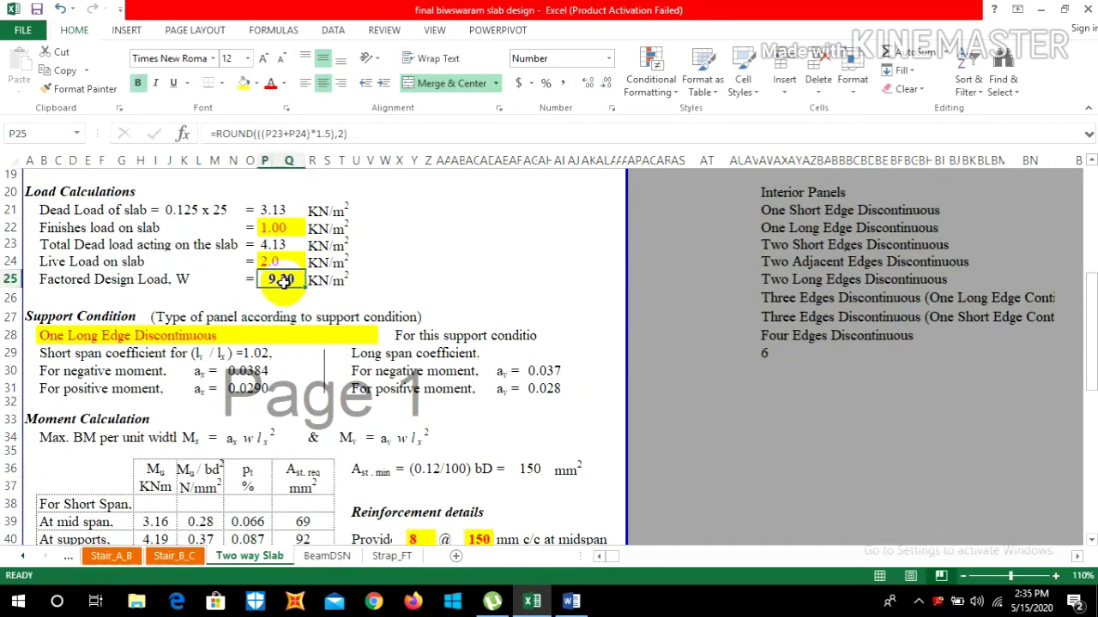
pyautogui.click(356, 134)
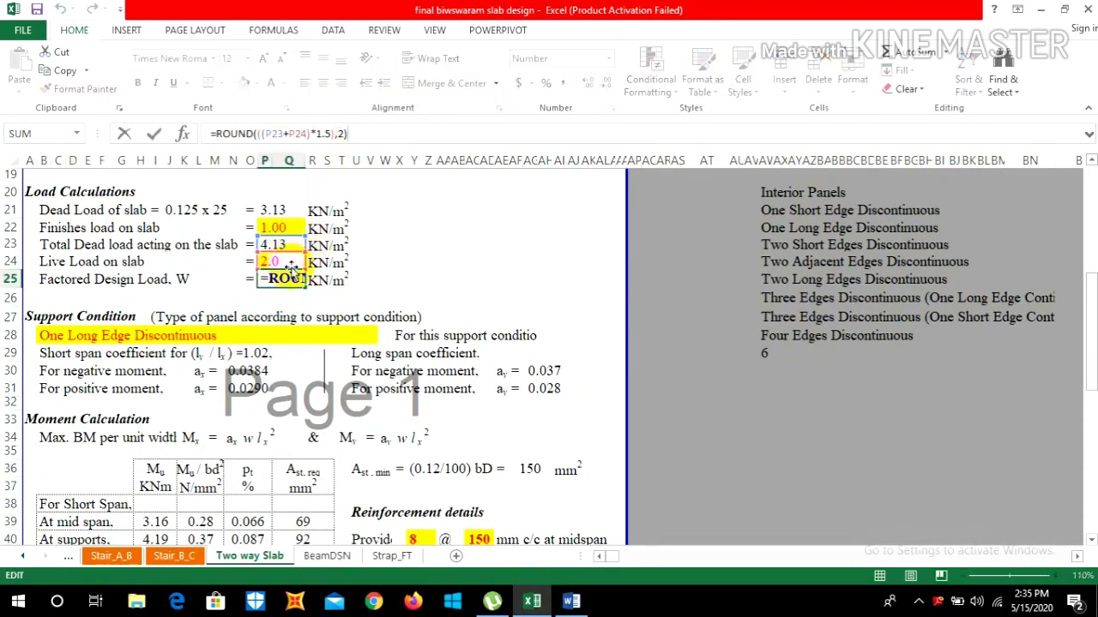
pyautogui.press('Escape')
pyautogui.scroll(-1, 393, 241)
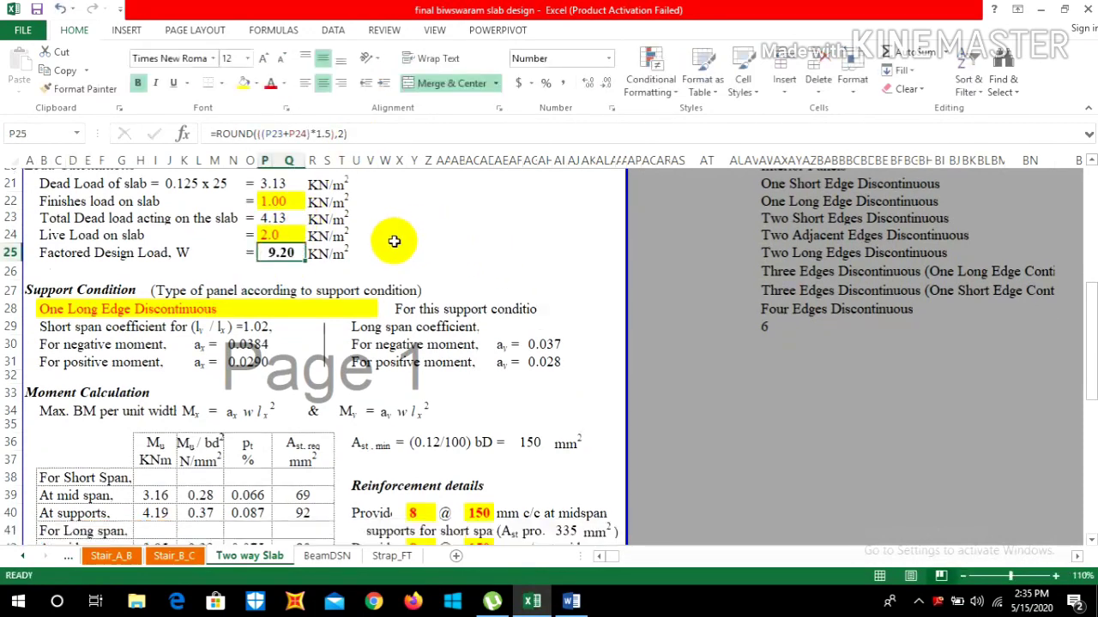
pyautogui.scroll(1, 392, 241)
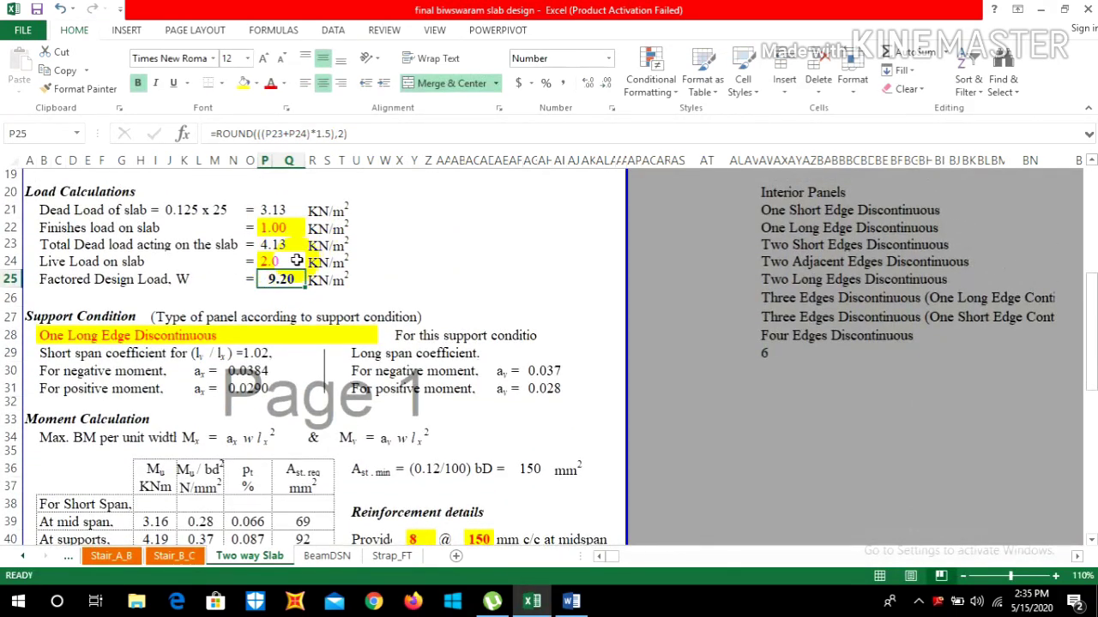
pyautogui.scroll(1, 221, 281)
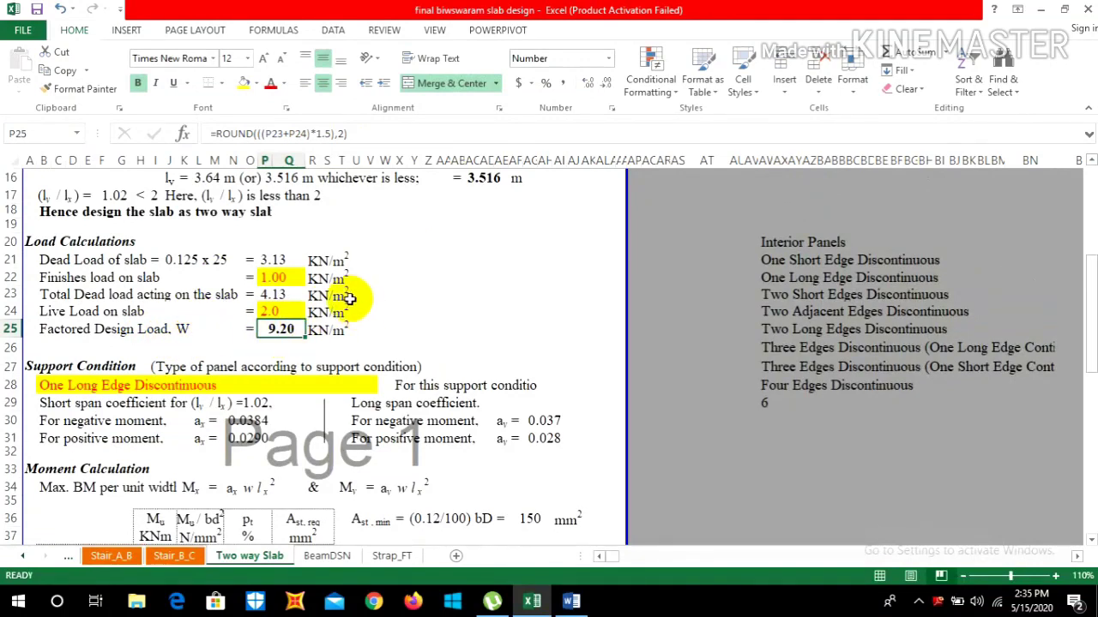
pyautogui.scroll(-1, 349, 298)
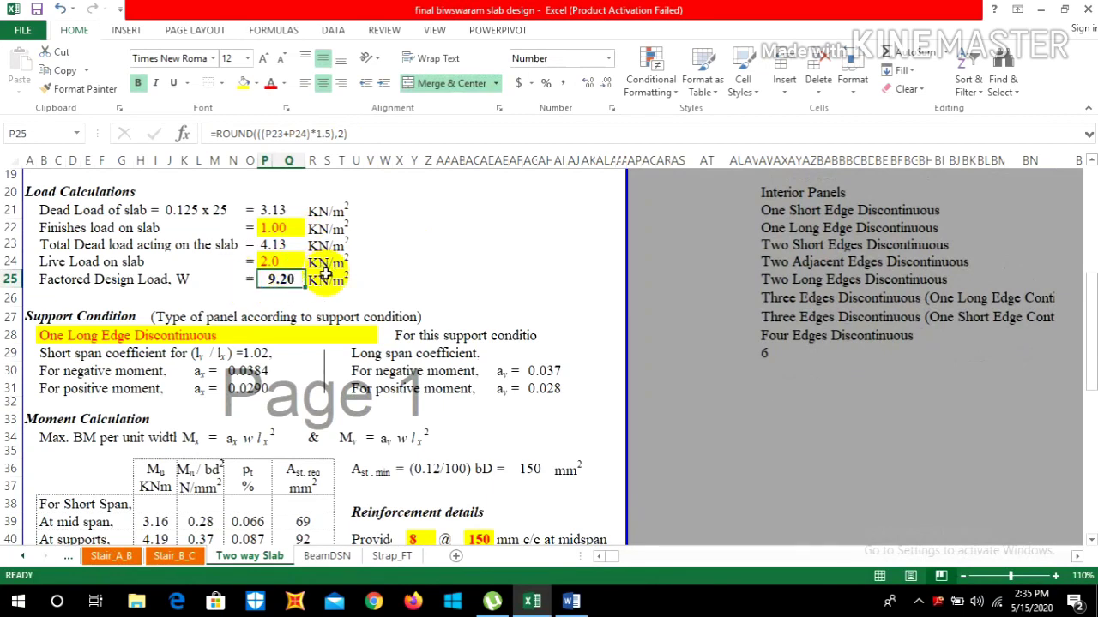
# - Choose One Long Edge Discontinuous as the panel type in the Support Condition section and look over the short span coefficients
pyautogui.scroll(-1, 329, 289)
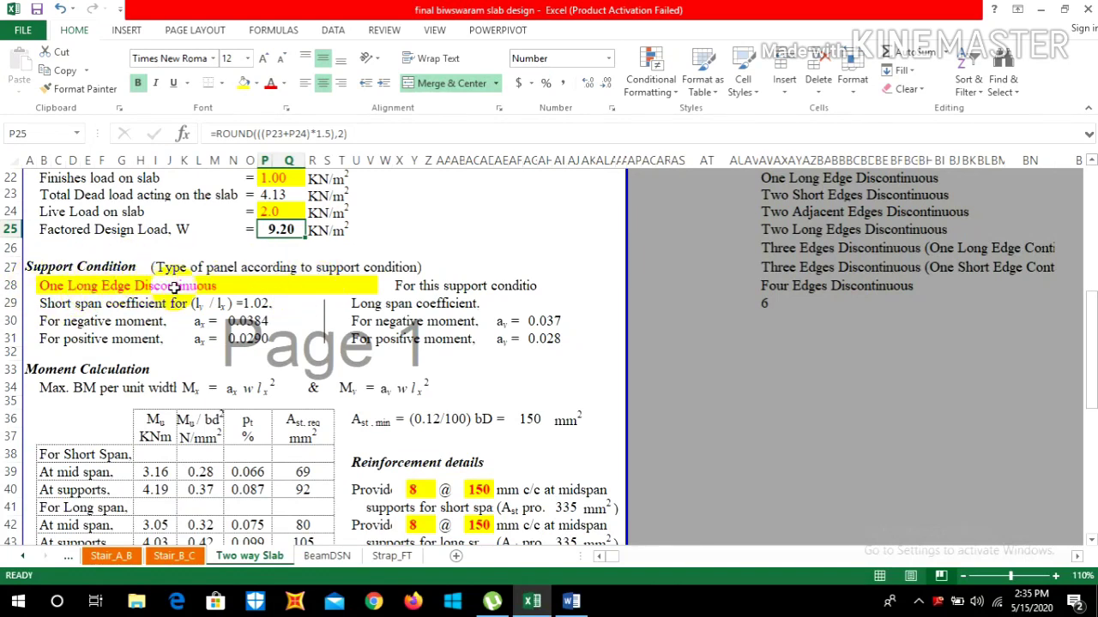
pyautogui.click(253, 287)
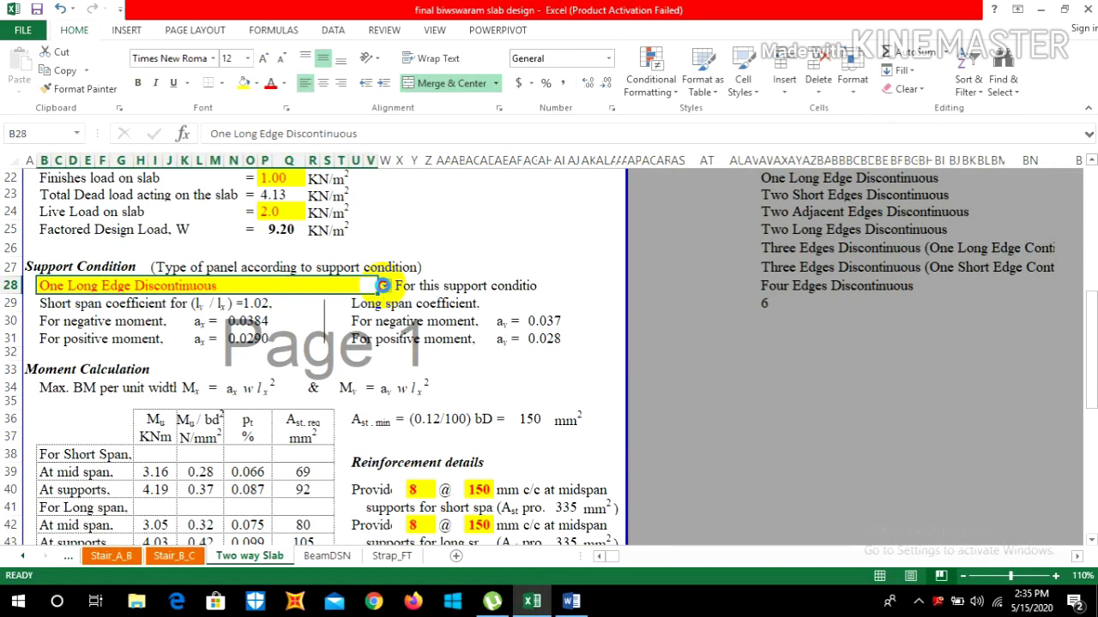
pyautogui.click(383, 286)
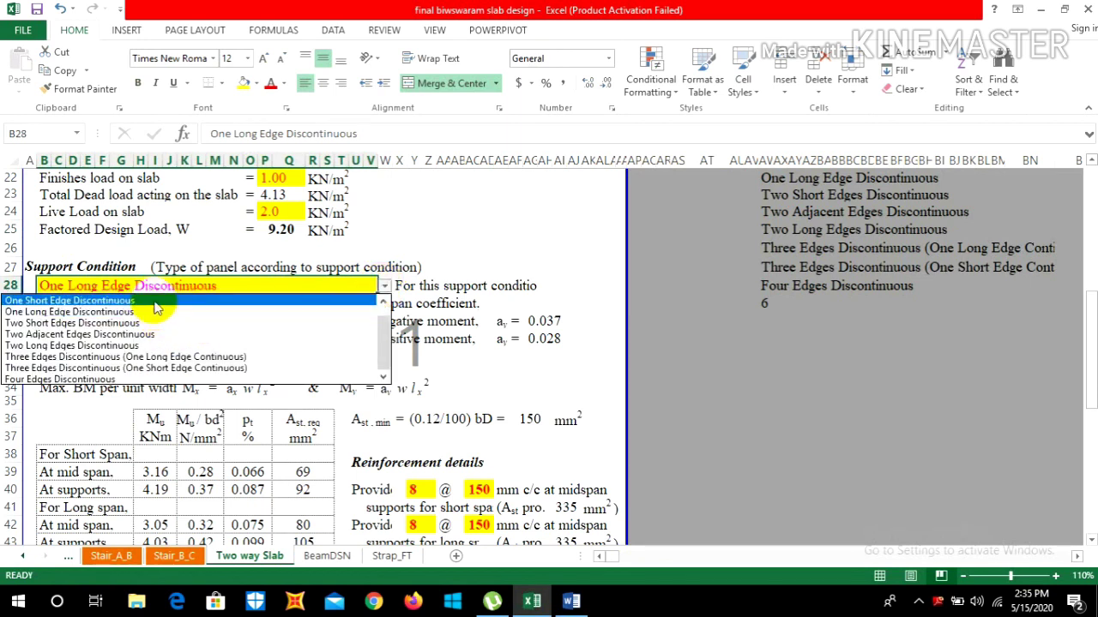
pyautogui.click(161, 313)
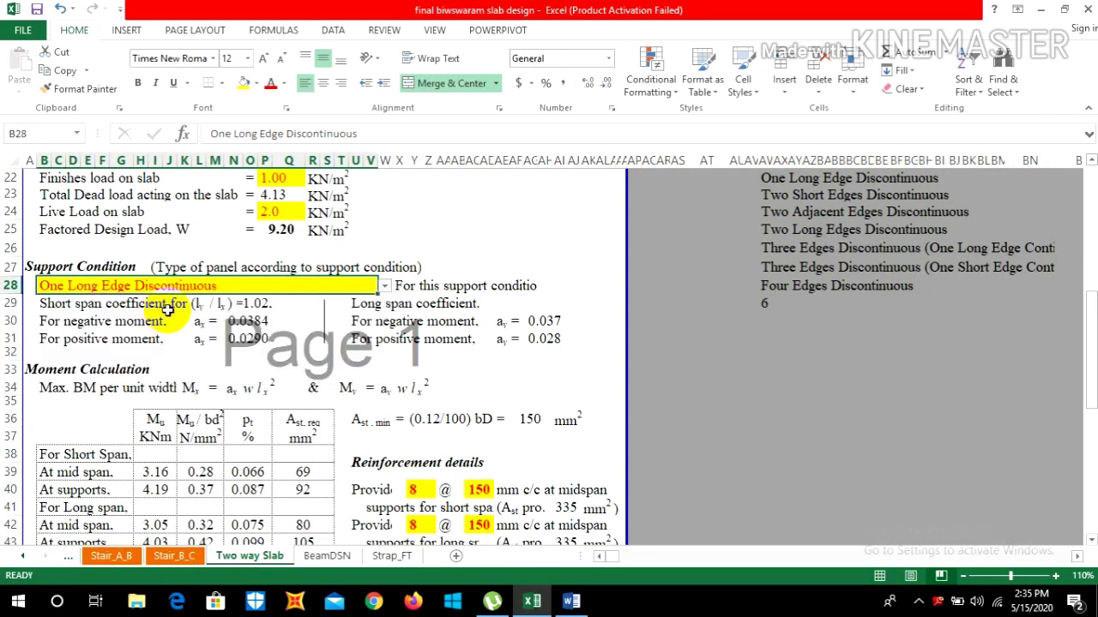
pyautogui.scroll(-1, 266, 289)
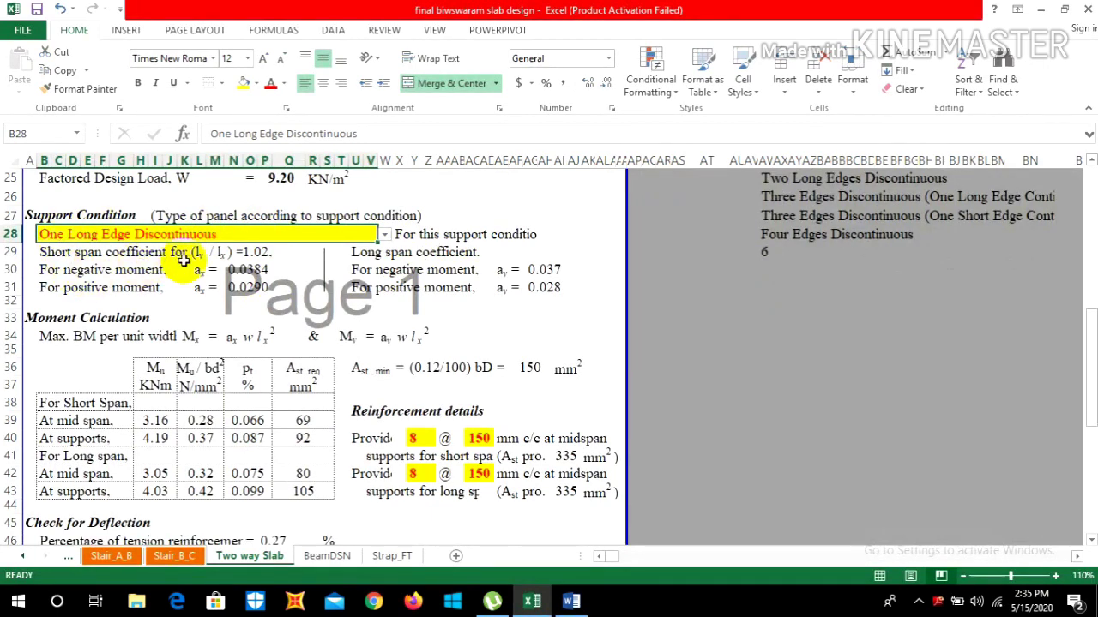
pyautogui.scroll(1, 183, 259)
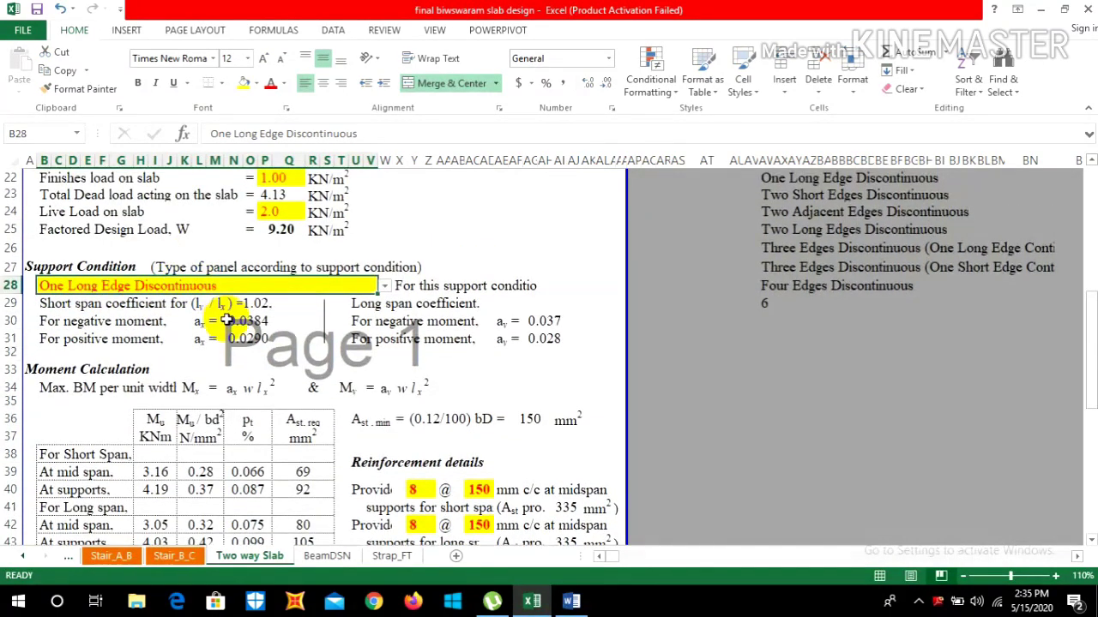
# - Switch to the Word notes and read the support condition part, covering the IS 456:2000 page reference and the interpolation formula
pyautogui.click(571, 602)
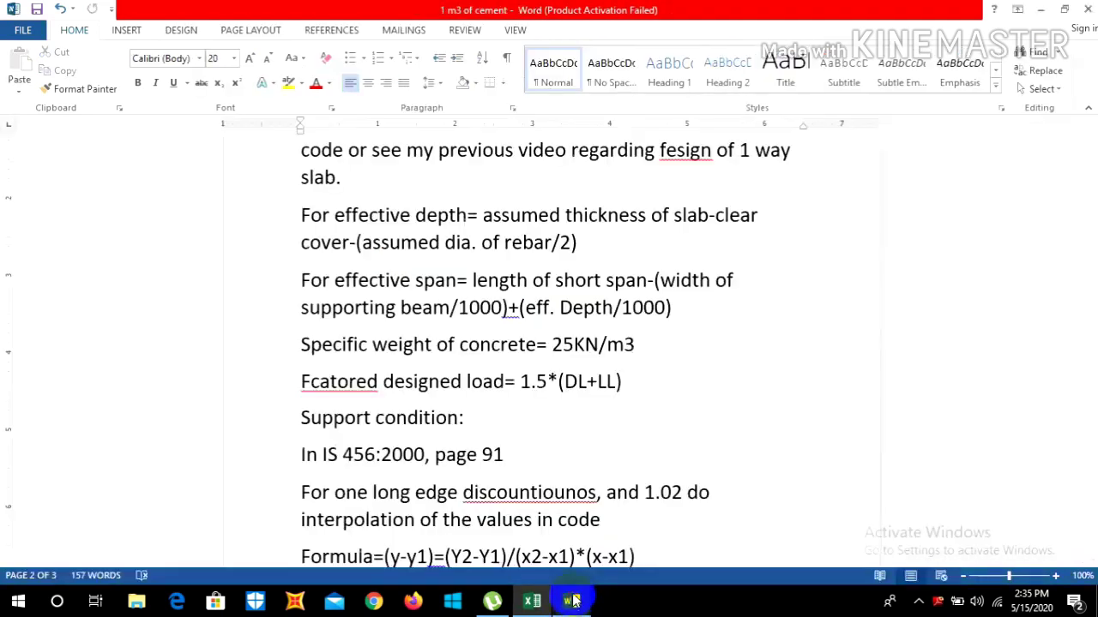
pyautogui.scroll(-2, 477, 328)
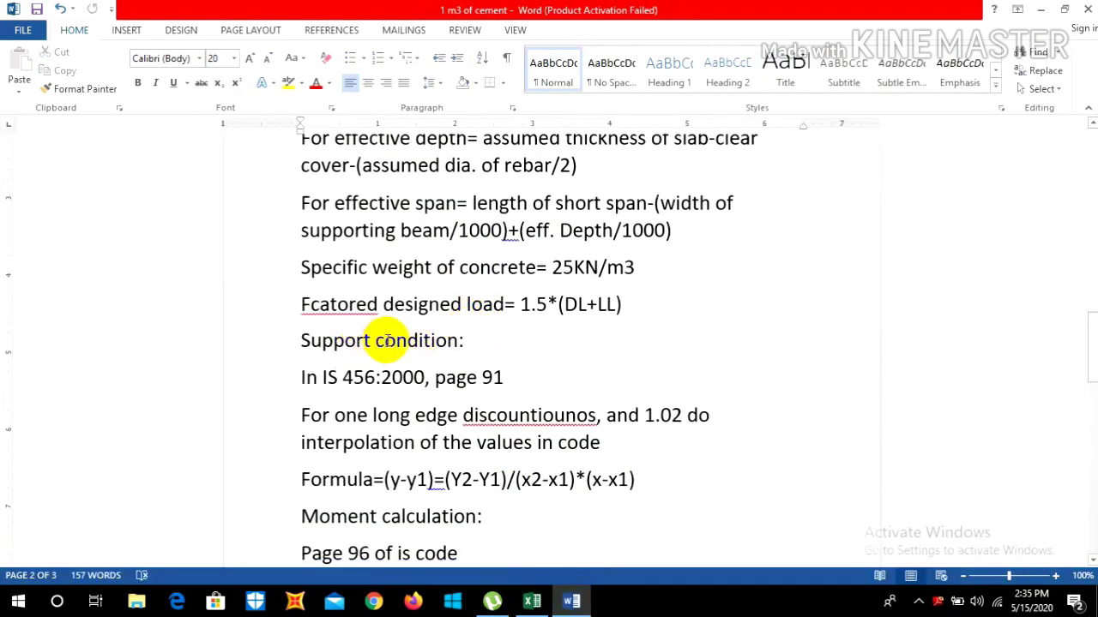
pyautogui.scroll(-1, 424, 322)
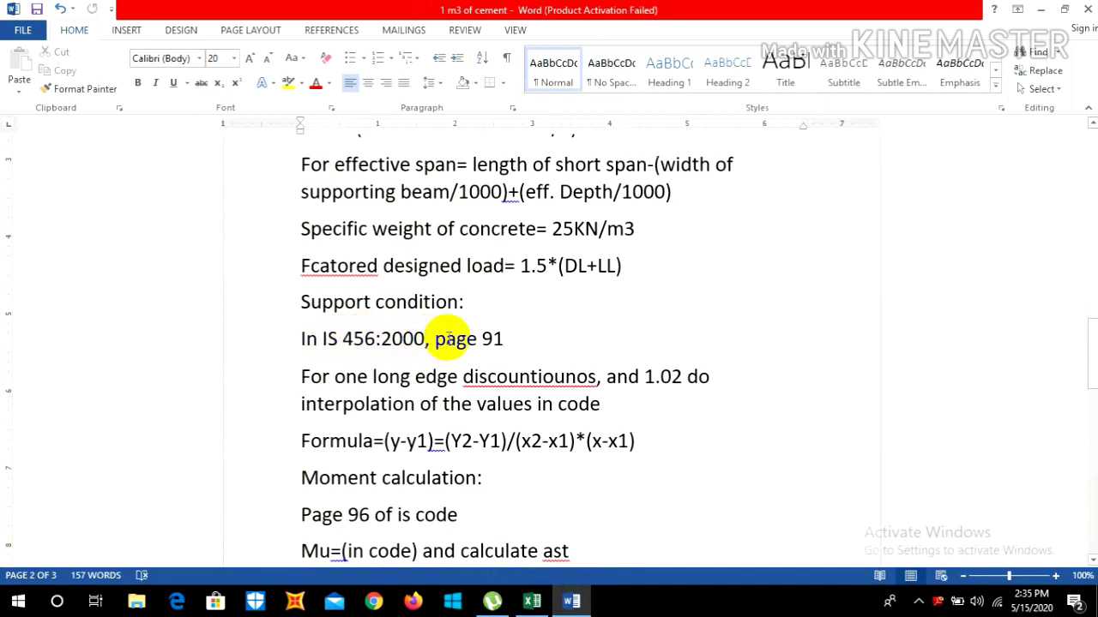
pyautogui.scroll(-1, 506, 337)
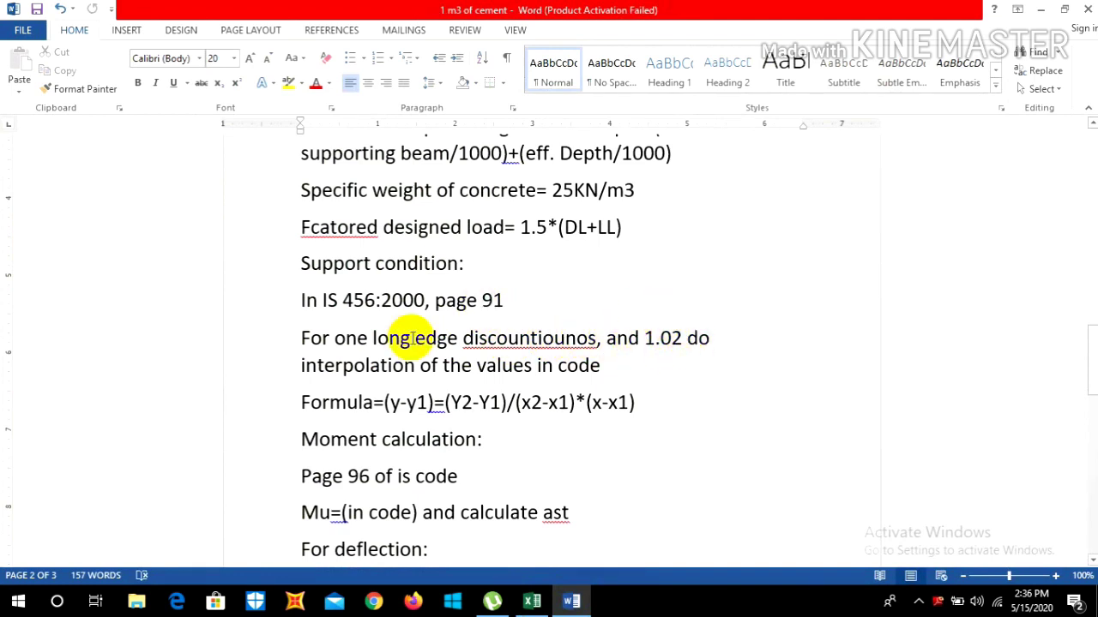
pyautogui.scroll(-1, 369, 378)
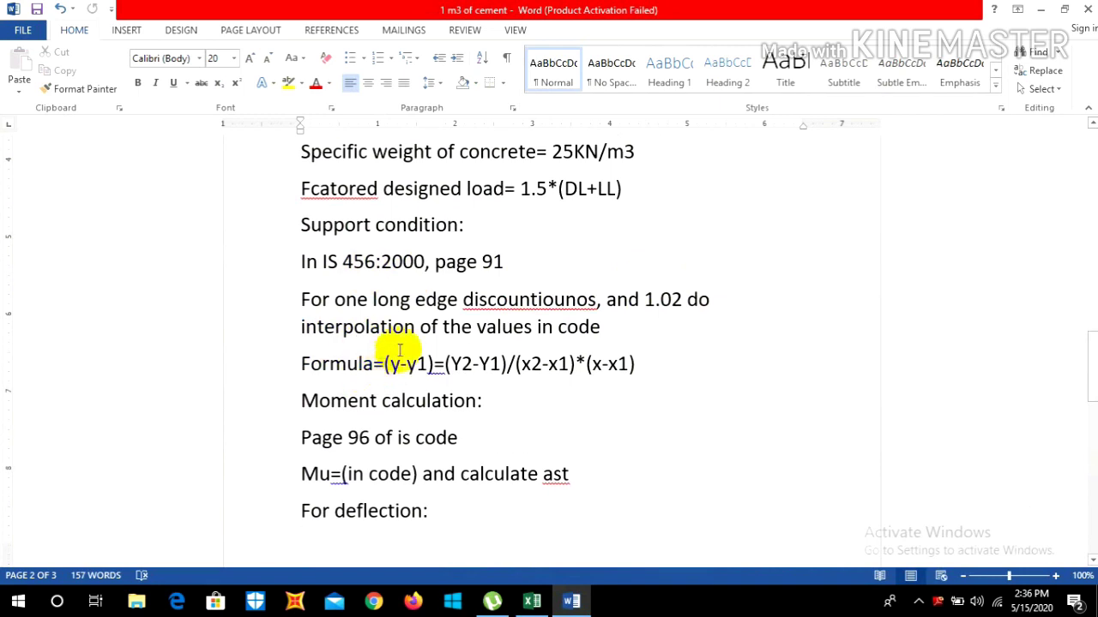
pyautogui.scroll(-1, 392, 358)
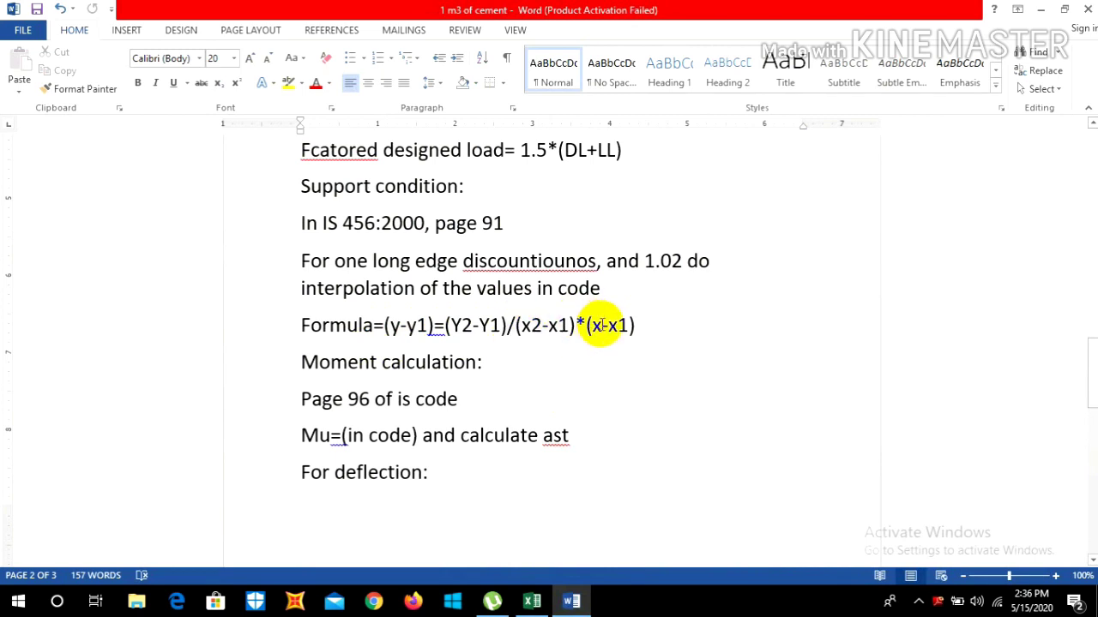
pyautogui.scroll(-1, 605, 325)
# - Compare the interpolation formula in the Word notes with the short and long span moment coefficients in the Excel slab sheet
pyautogui.click(532, 601)
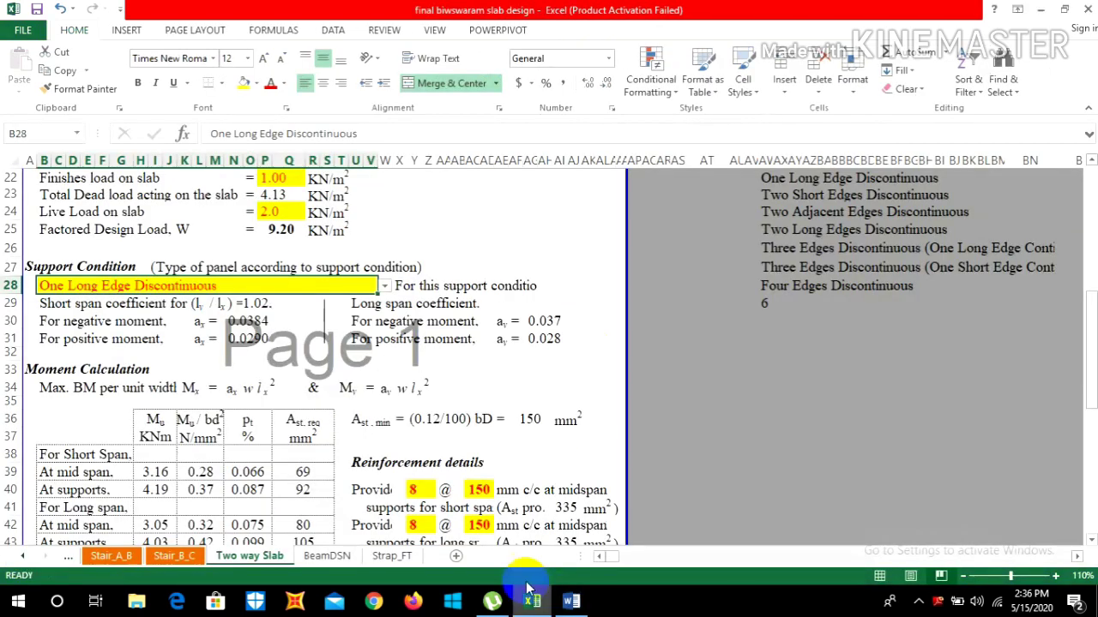
pyautogui.click(572, 601)
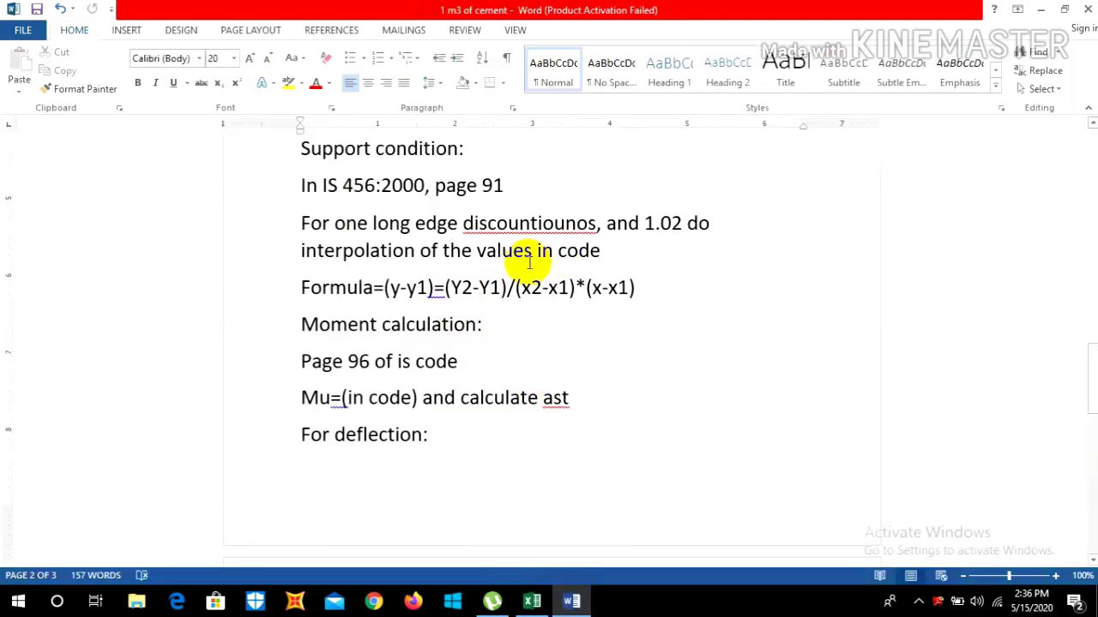
pyautogui.scroll(1, 480, 245)
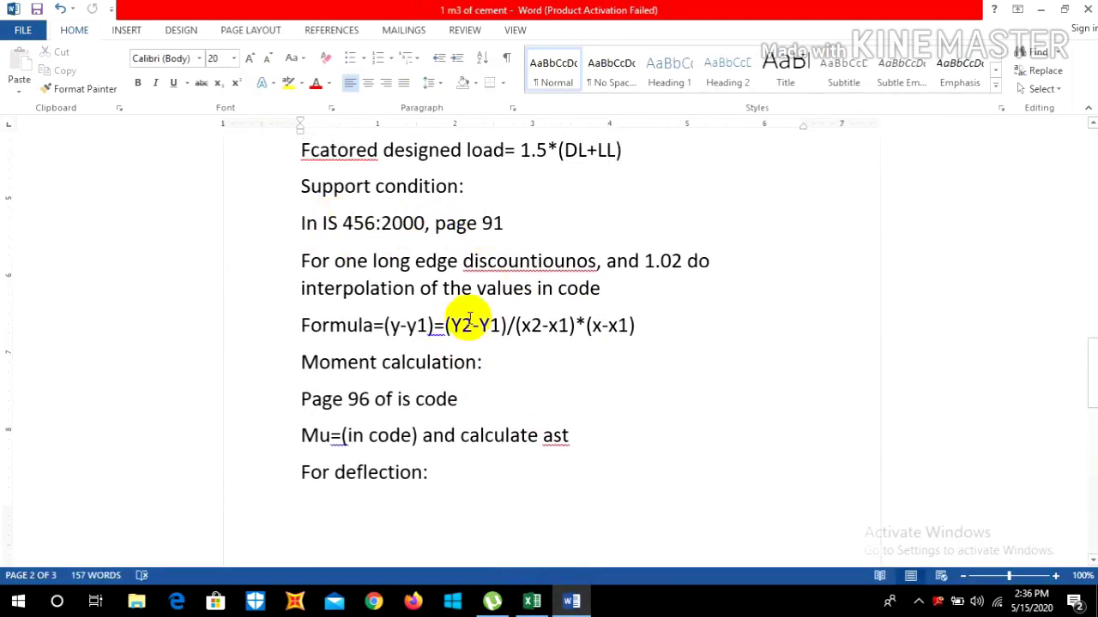
pyautogui.click(531, 603)
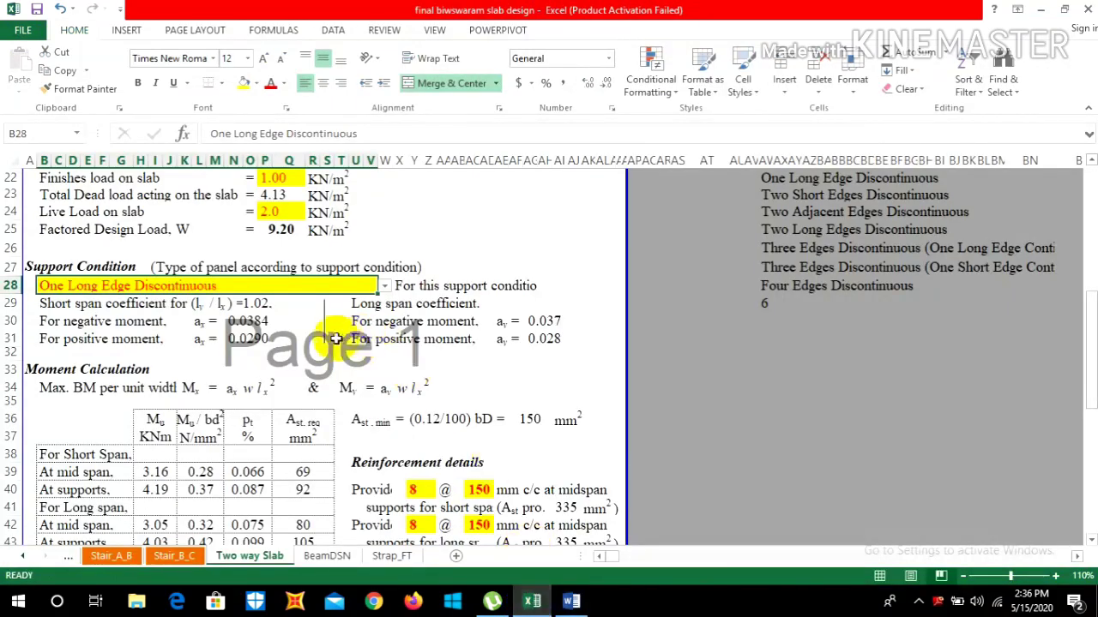
pyautogui.scroll(-1, 344, 313)
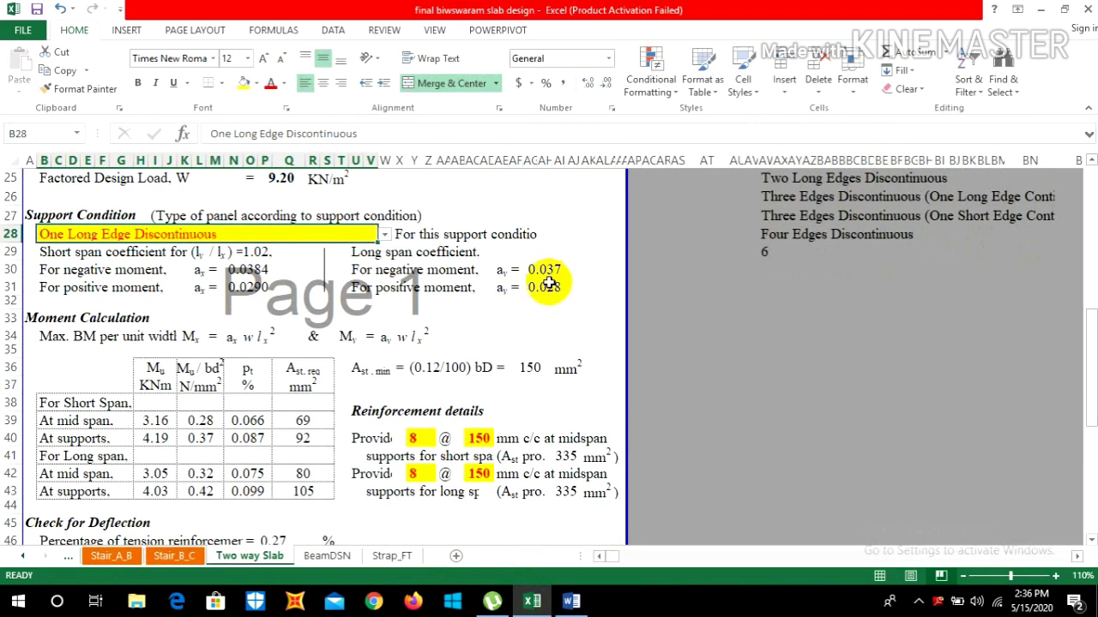
# - Examine the Moment Calculation section, relating the maximum bending moment formulas for both directions to the span coefficients above
pyautogui.scroll(-1, 545, 280)
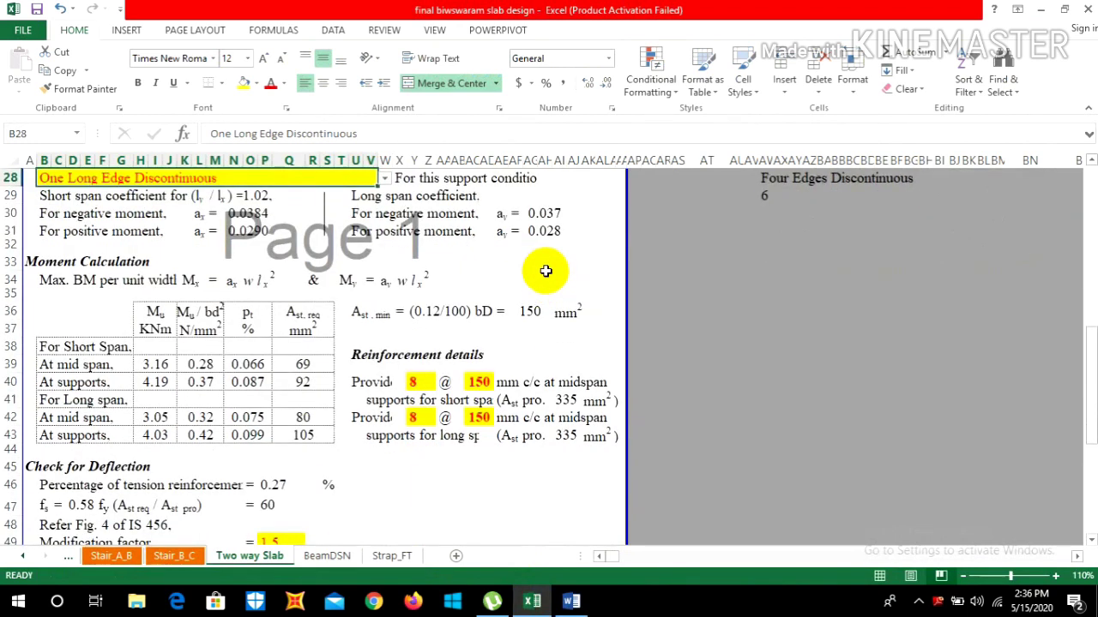
pyautogui.scroll(-1, 379, 266)
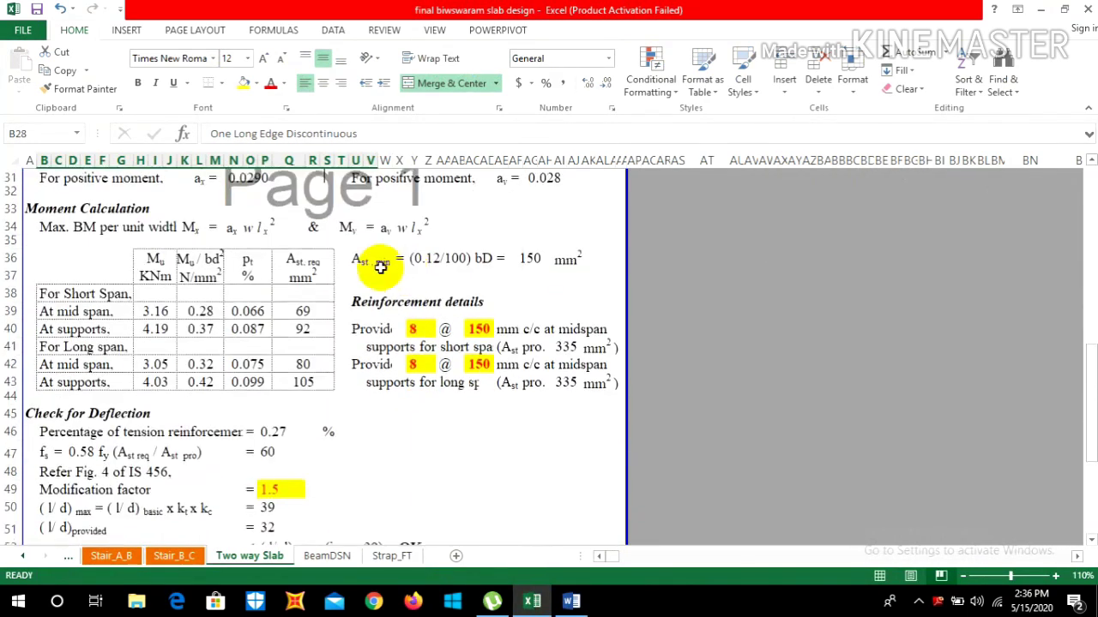
pyautogui.scroll(1, 380, 267)
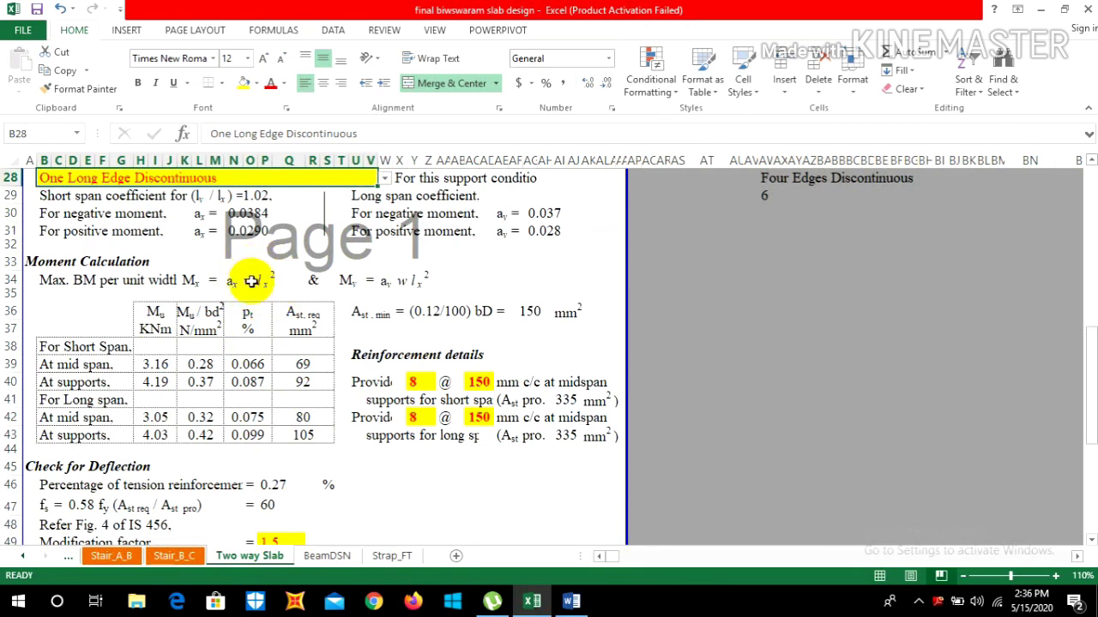
pyautogui.scroll(-1, 211, 294)
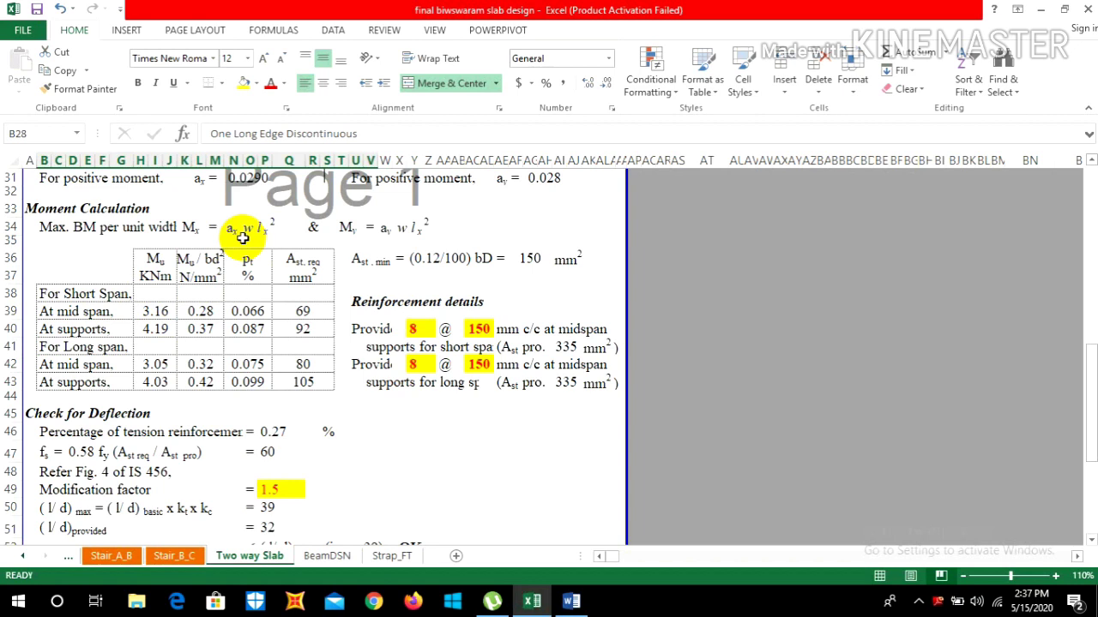
pyautogui.scroll(1, 243, 237)
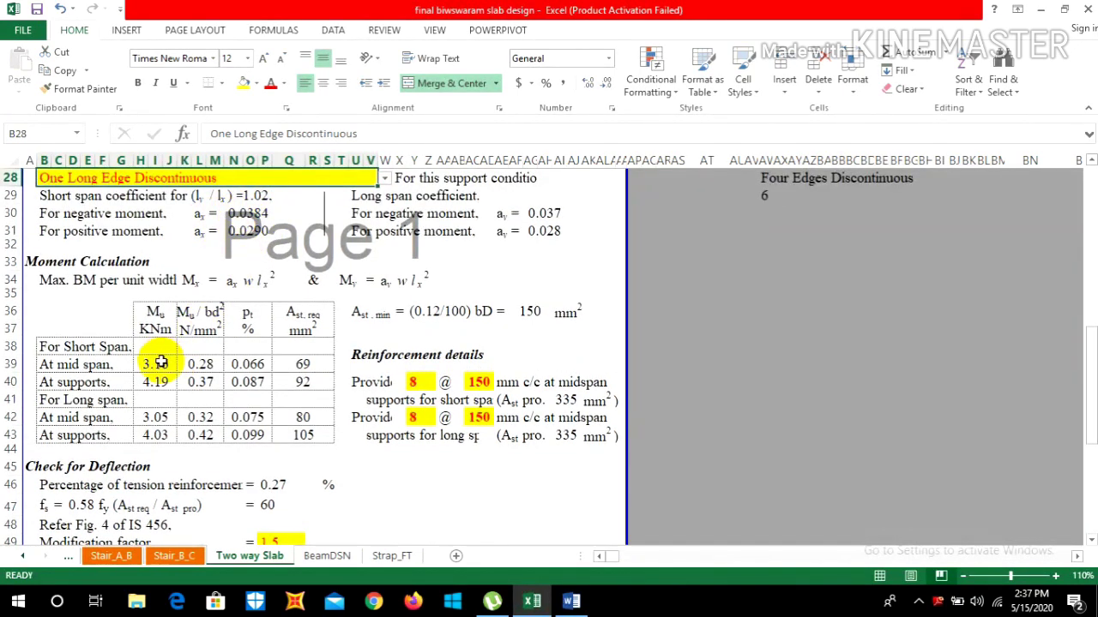
# - Trace the load and span terms of the moment formulas back to the factored design load and the governing effective spans
pyautogui.scroll(3, 257, 289)
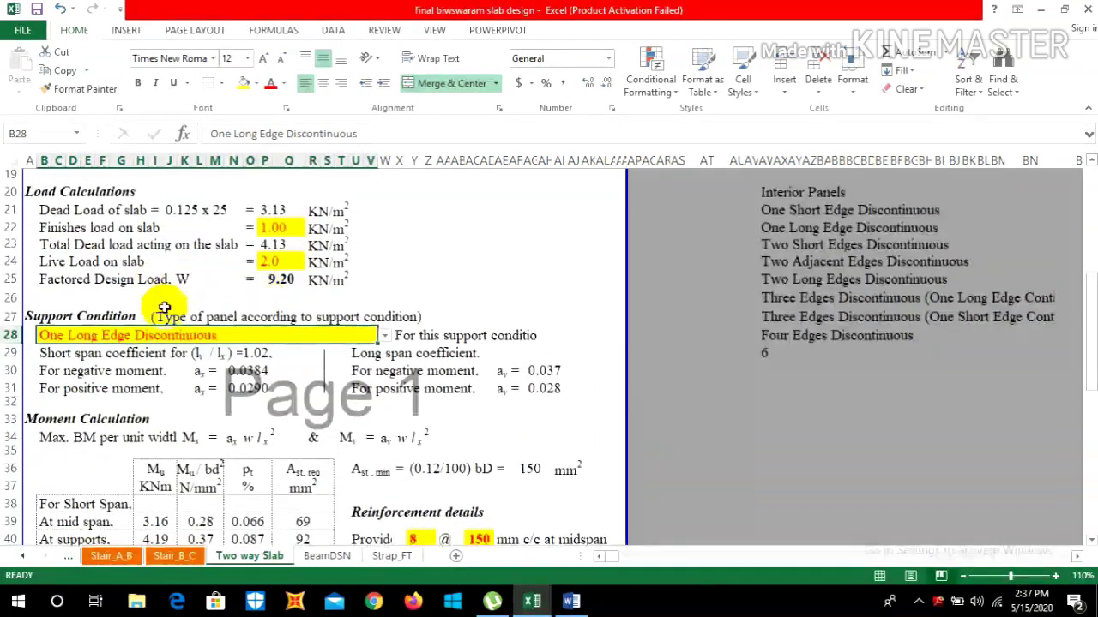
pyautogui.scroll(-1, 284, 283)
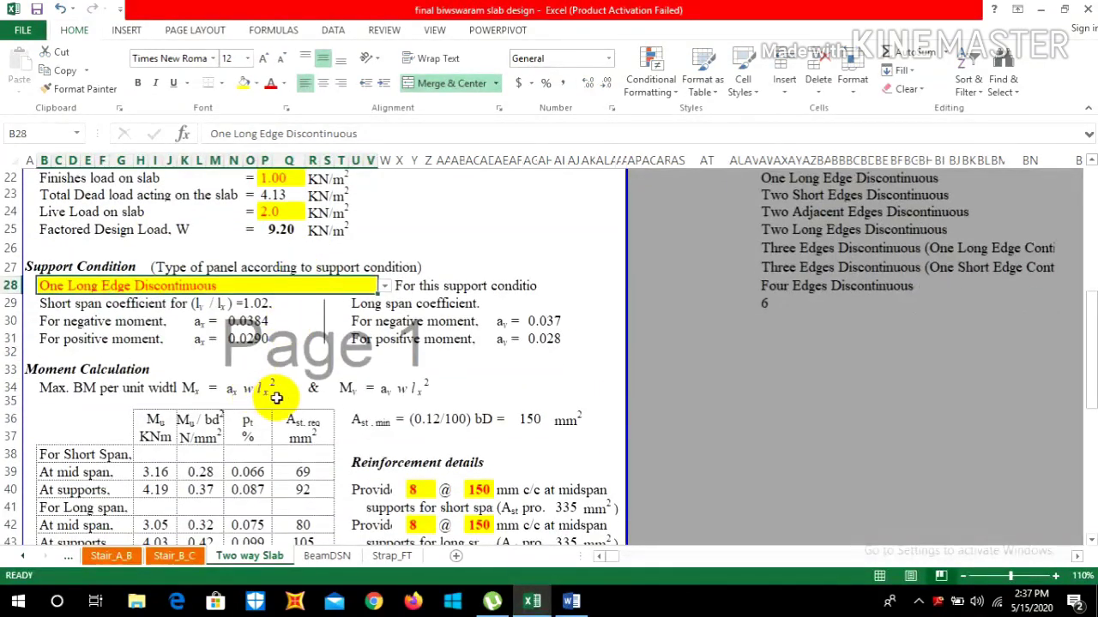
pyautogui.scroll(6, 276, 397)
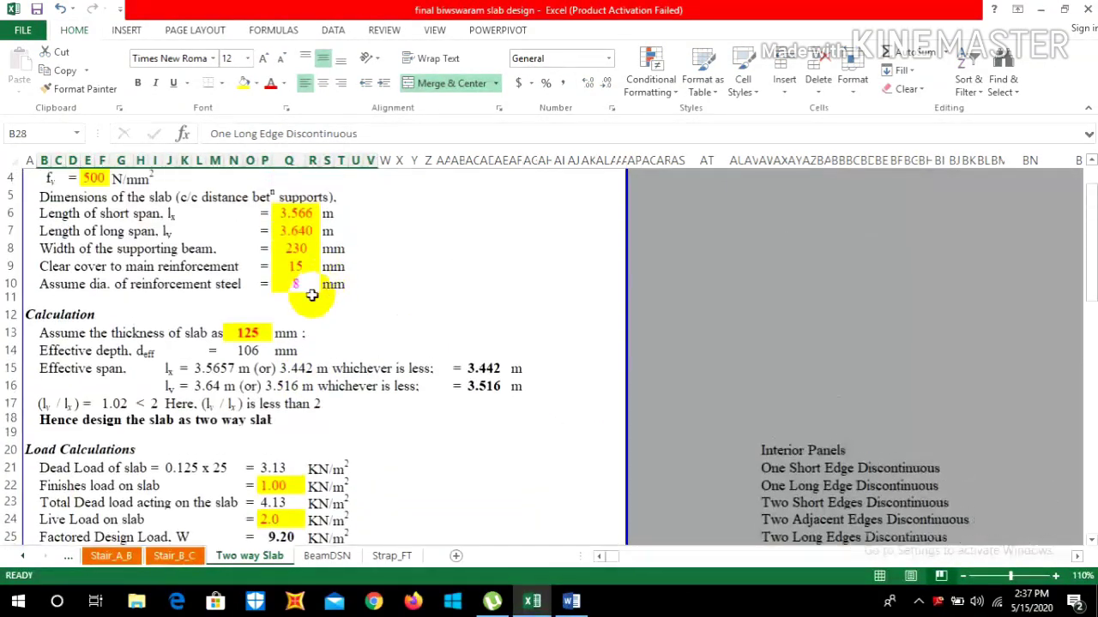
pyautogui.scroll(1, 302, 312)
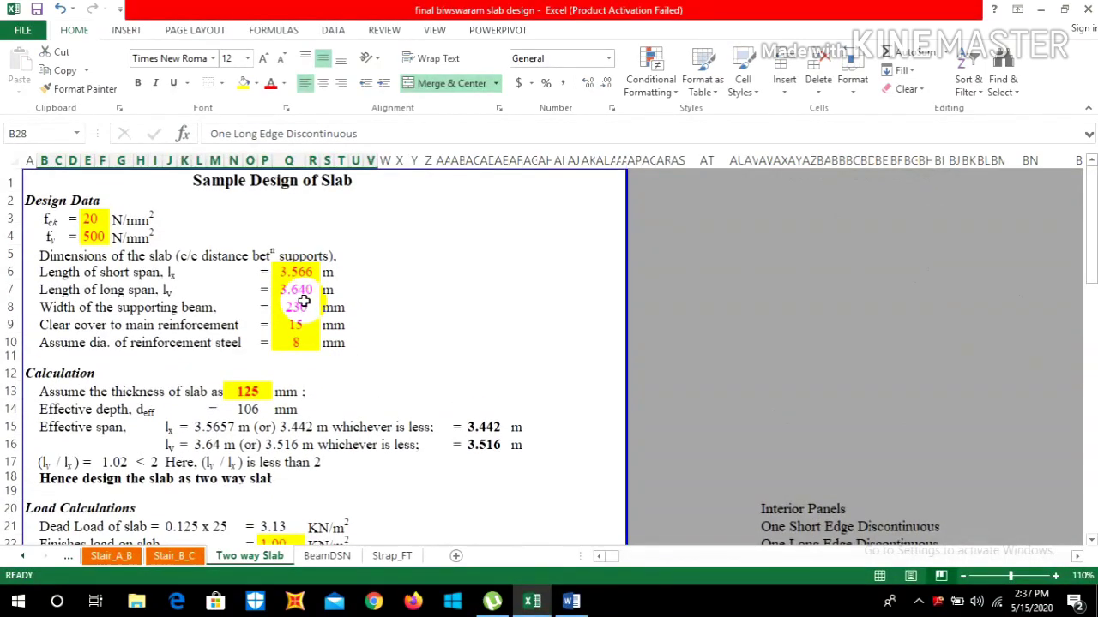
pyautogui.scroll(-2, 303, 301)
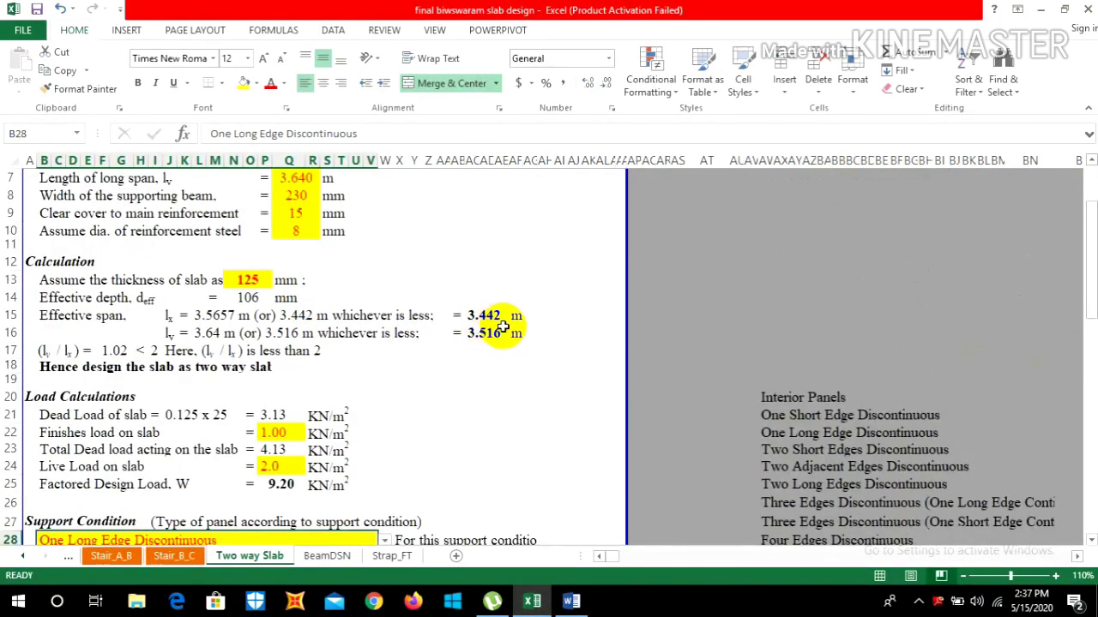
pyautogui.scroll(-6, 481, 318)
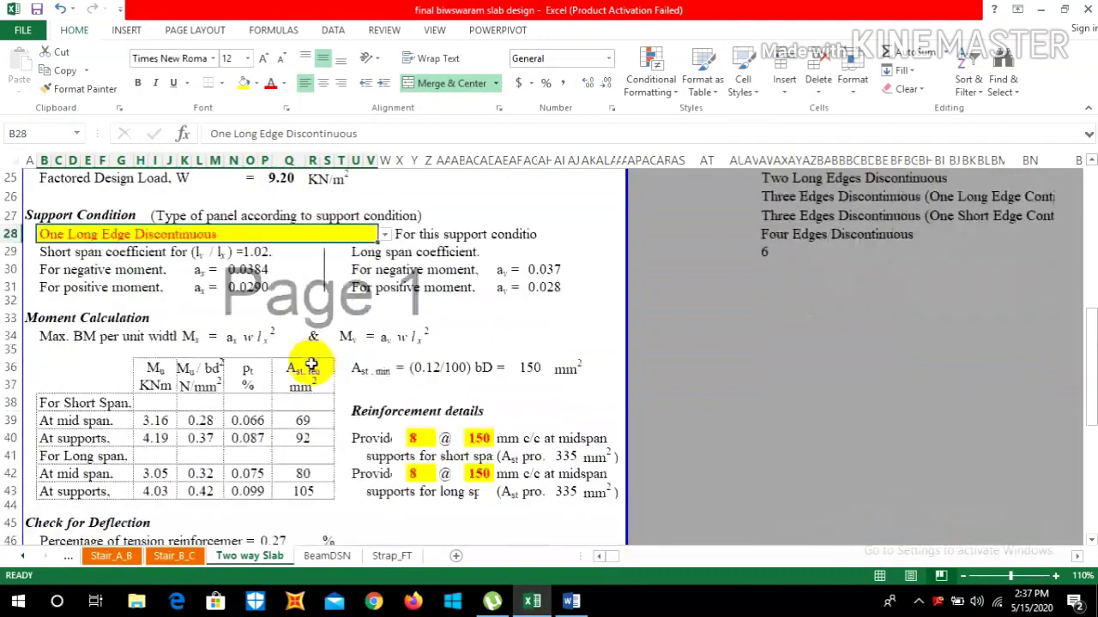
# - Examine the Mu/bd² column of the moment table and trace its depth term back to the effective depth in the Calculation section
pyautogui.scroll(-1, 210, 386)
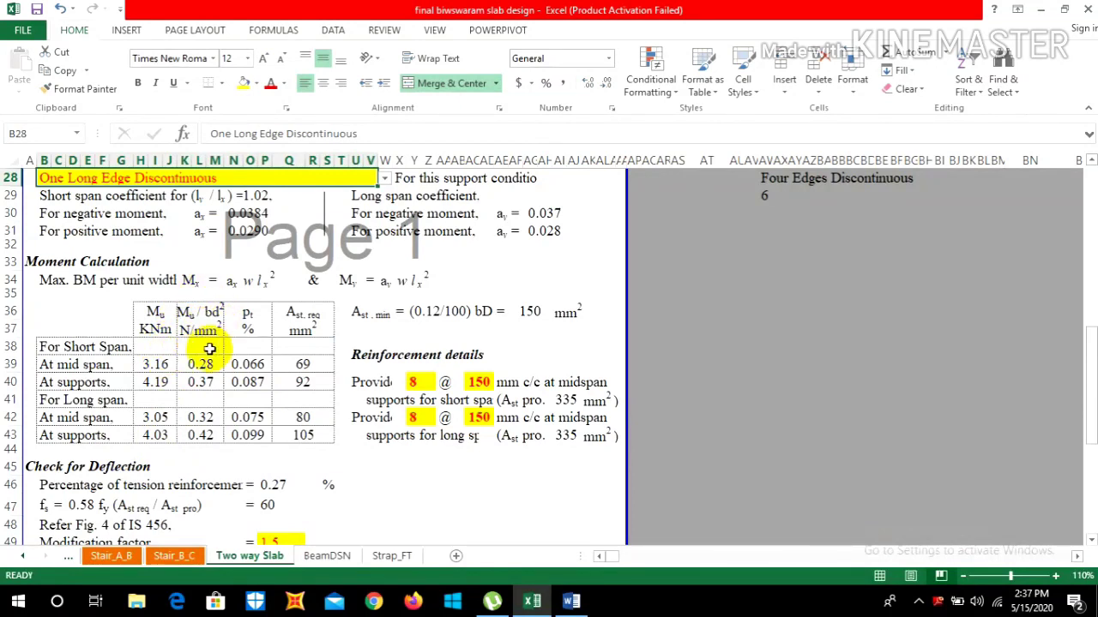
pyautogui.scroll(-1, 209, 349)
pyautogui.scroll(1, 211, 232)
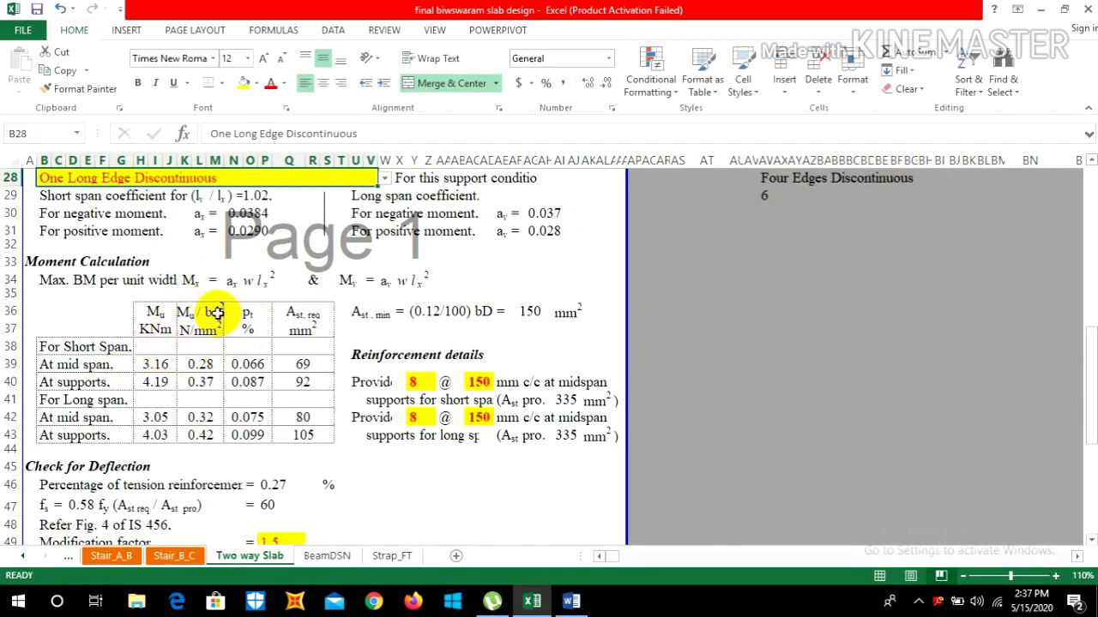
pyautogui.scroll(5, 219, 328)
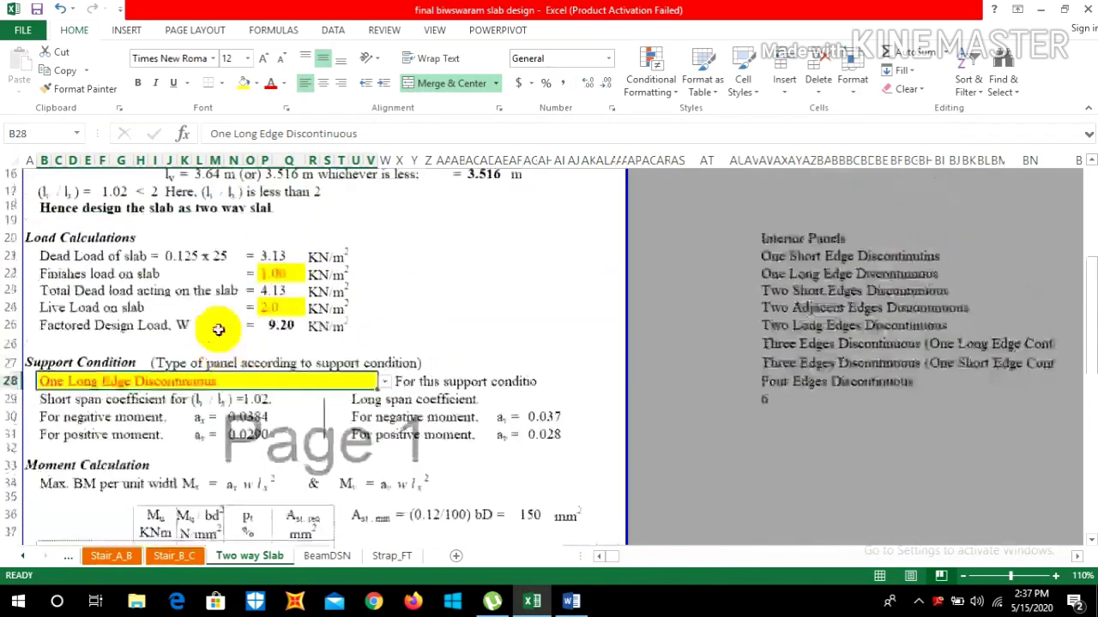
pyautogui.scroll(4, 219, 329)
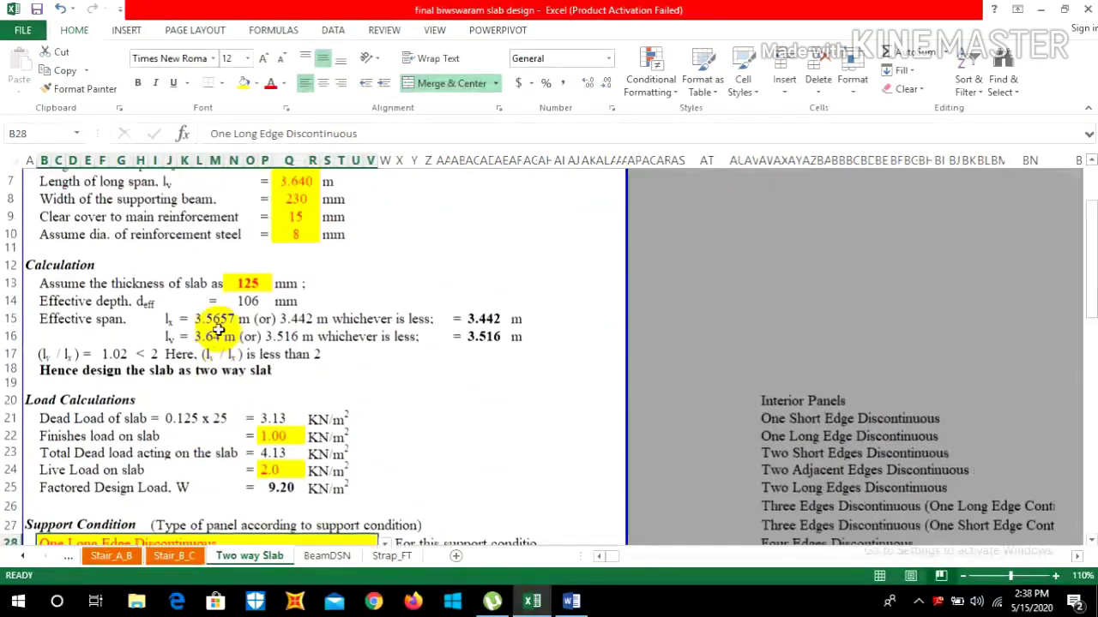
pyautogui.scroll(-4, 219, 328)
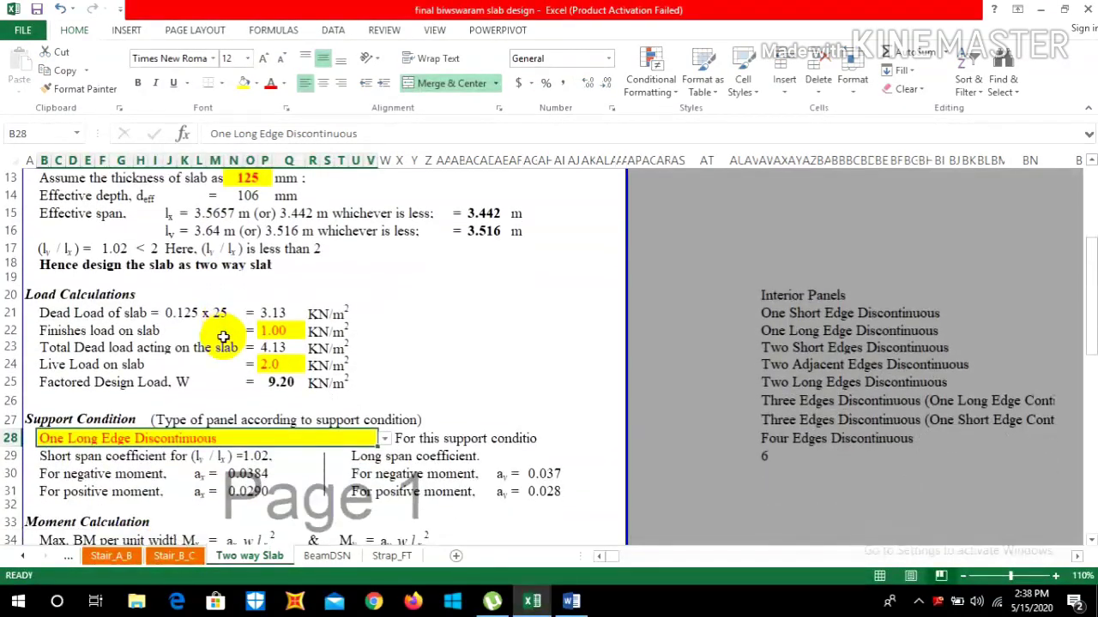
pyautogui.scroll(1, 223, 337)
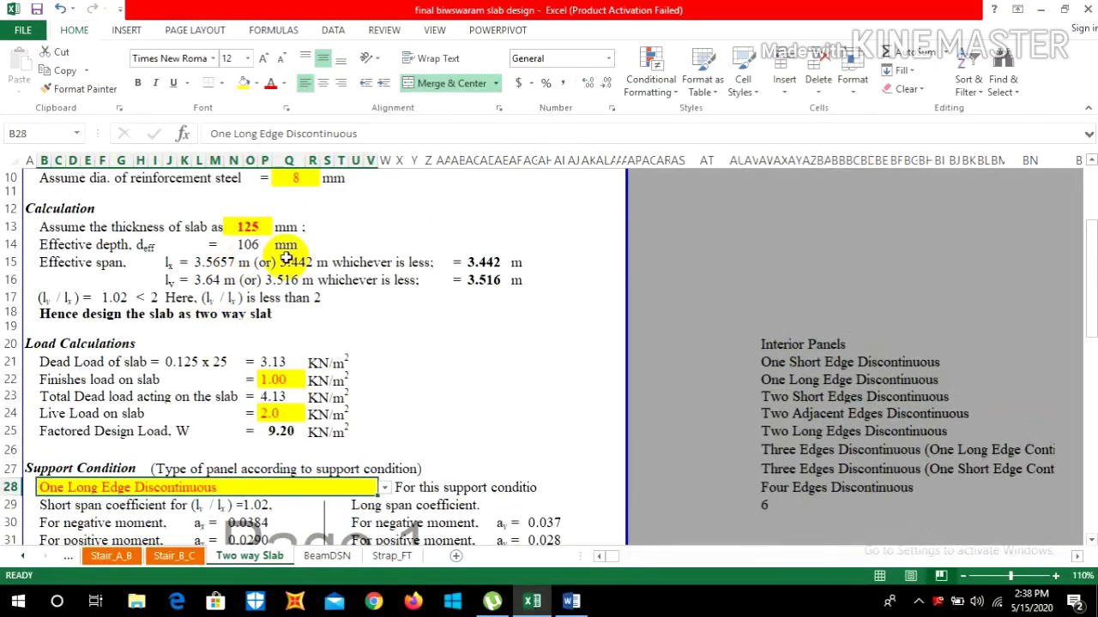
pyautogui.scroll(-2, 292, 266)
pyautogui.scroll(-3, 300, 277)
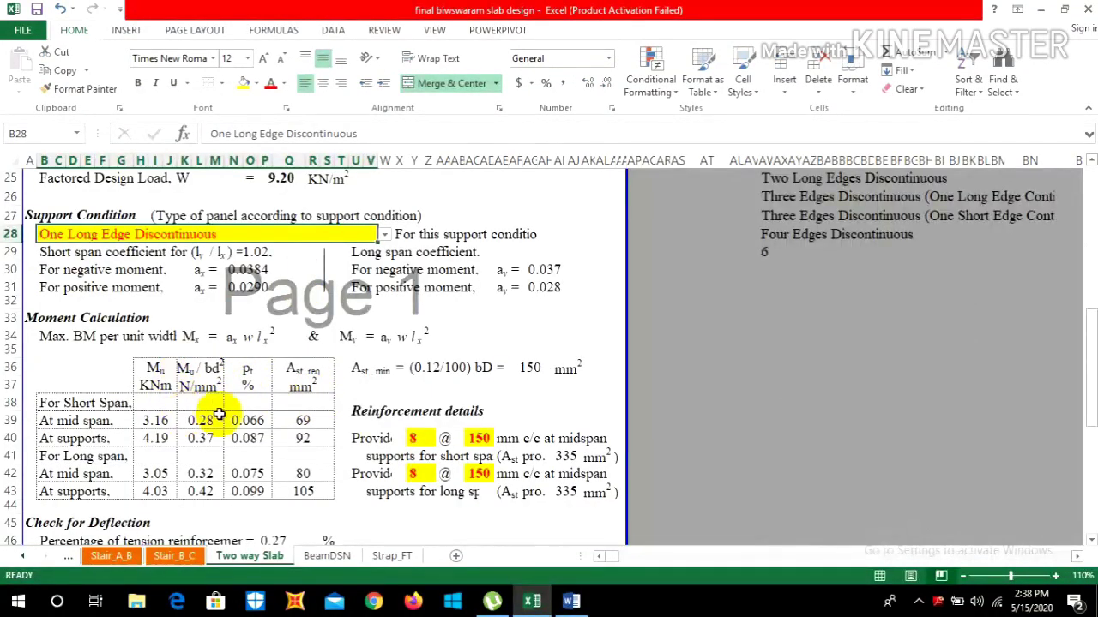
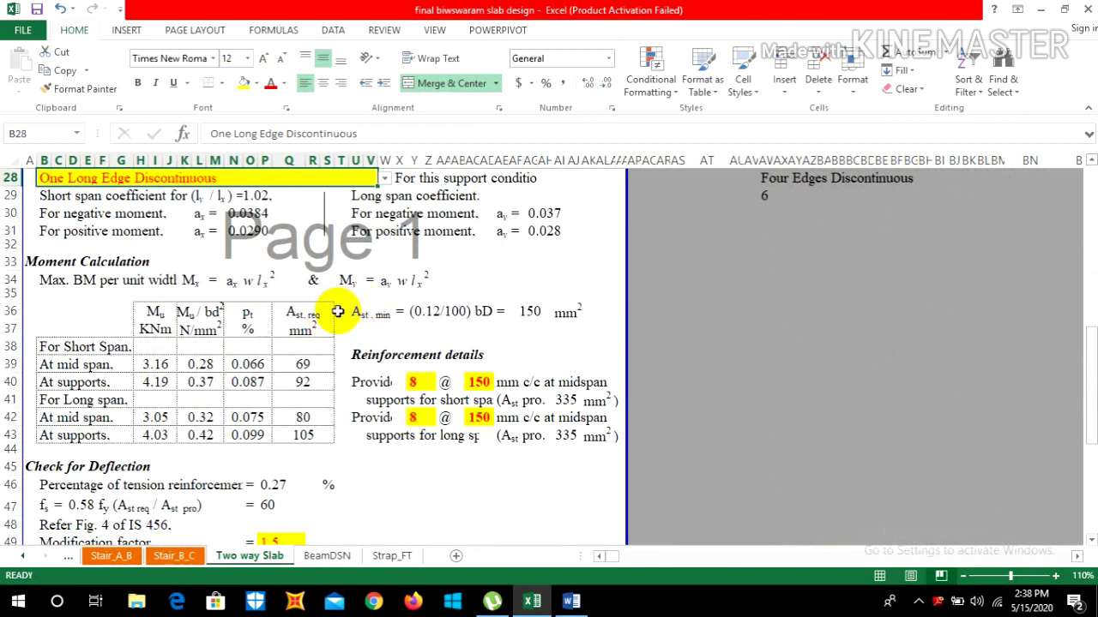
# - Switch to the Word notes and review the Moment calculation entries on page 96 of the code and the Ast calculation
pyautogui.click(571, 601)
pyautogui.scroll(-1, 469, 347)
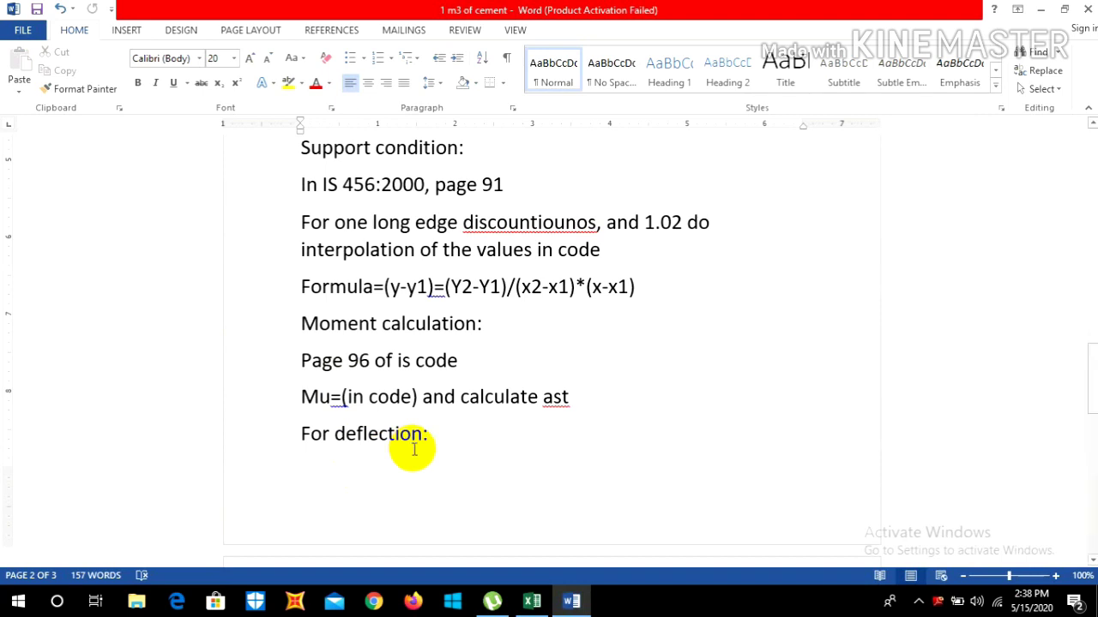
pyautogui.scroll(-1, 434, 429)
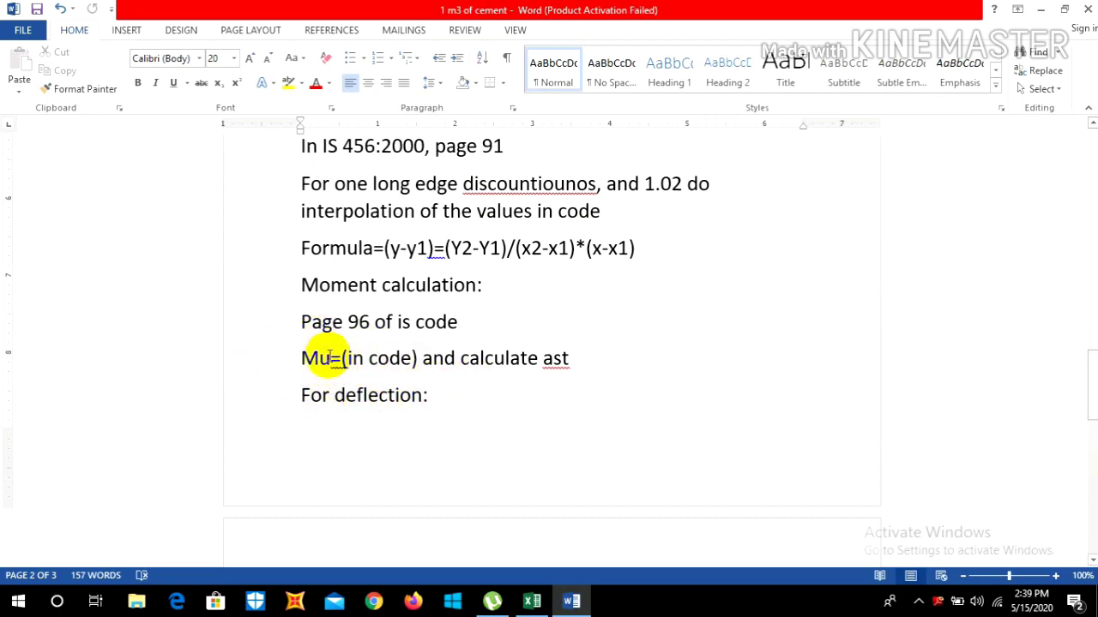
# - Return to the Excel slab sheet and compare the required steel areas with the bar diameter, spacing and provided steel under Reinforcement details
pyautogui.click(533, 605)
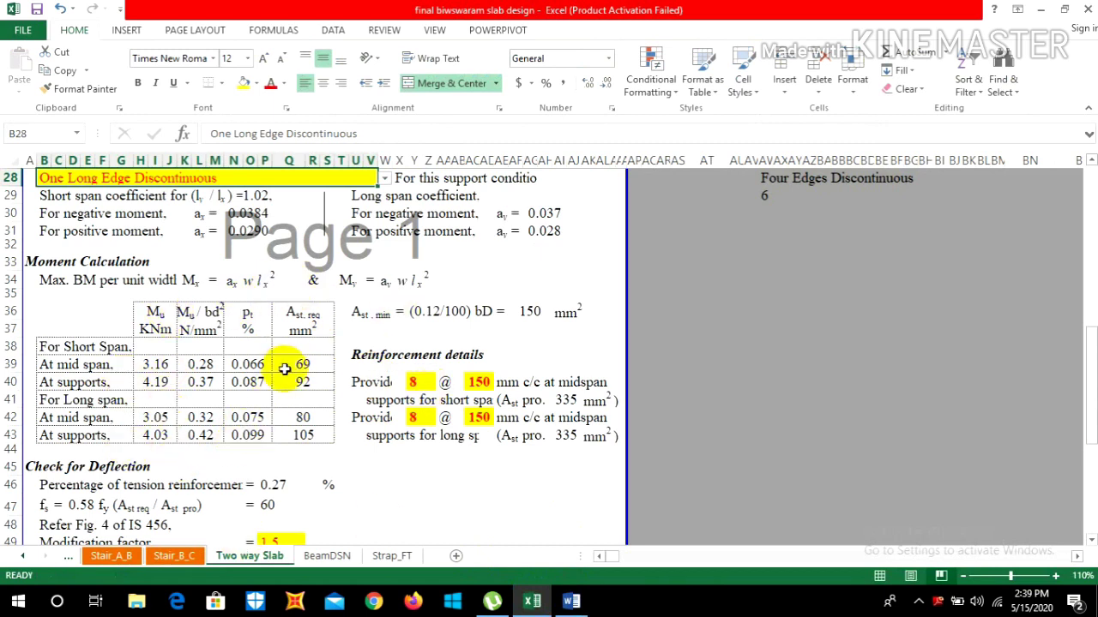
pyautogui.scroll(-1, 300, 368)
pyautogui.scroll(-2, 302, 369)
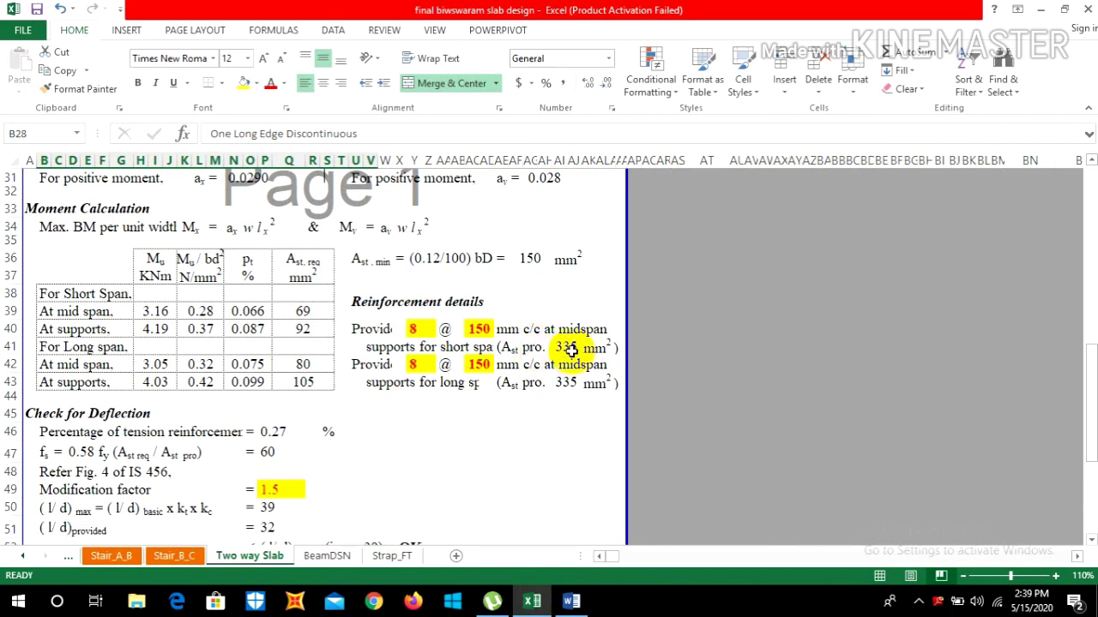
pyautogui.scroll(-1, 569, 374)
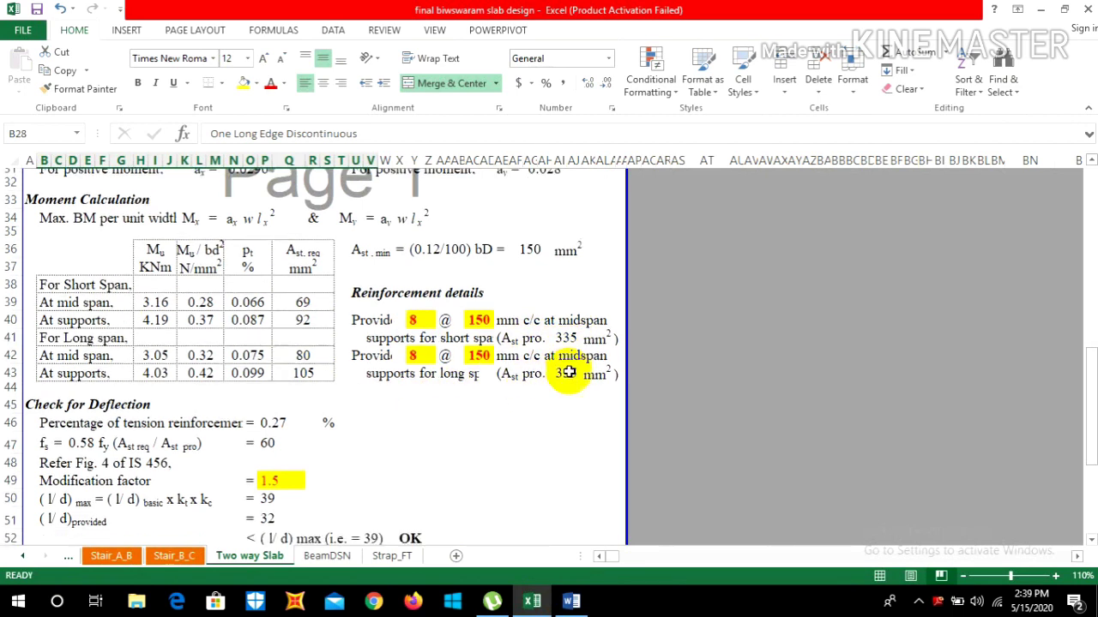
pyautogui.scroll(-1, 569, 373)
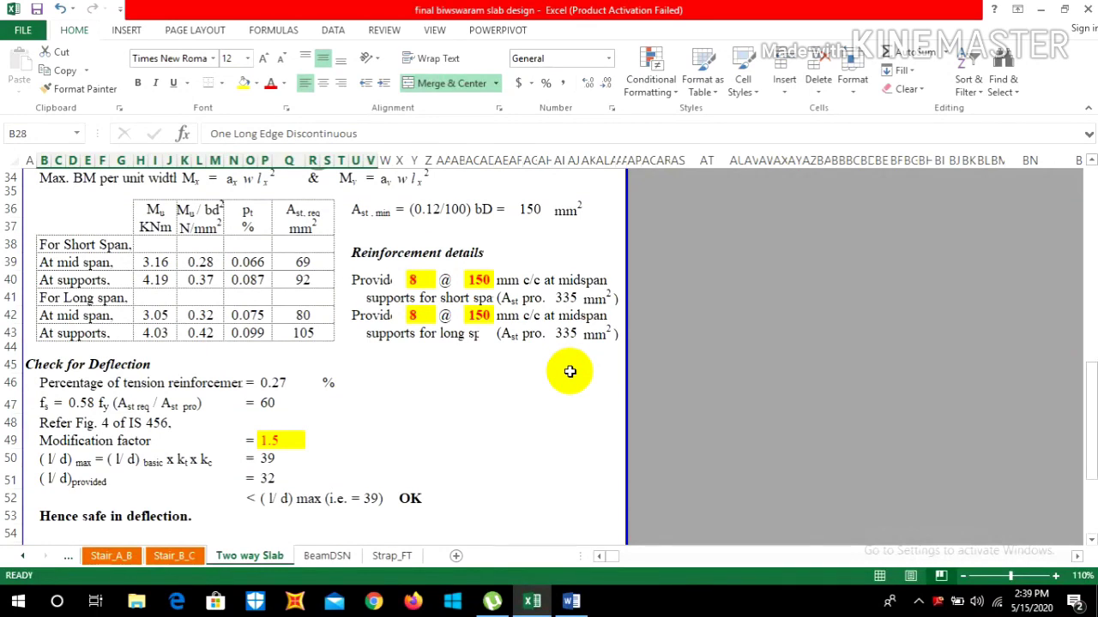
pyautogui.scroll(-1, 569, 371)
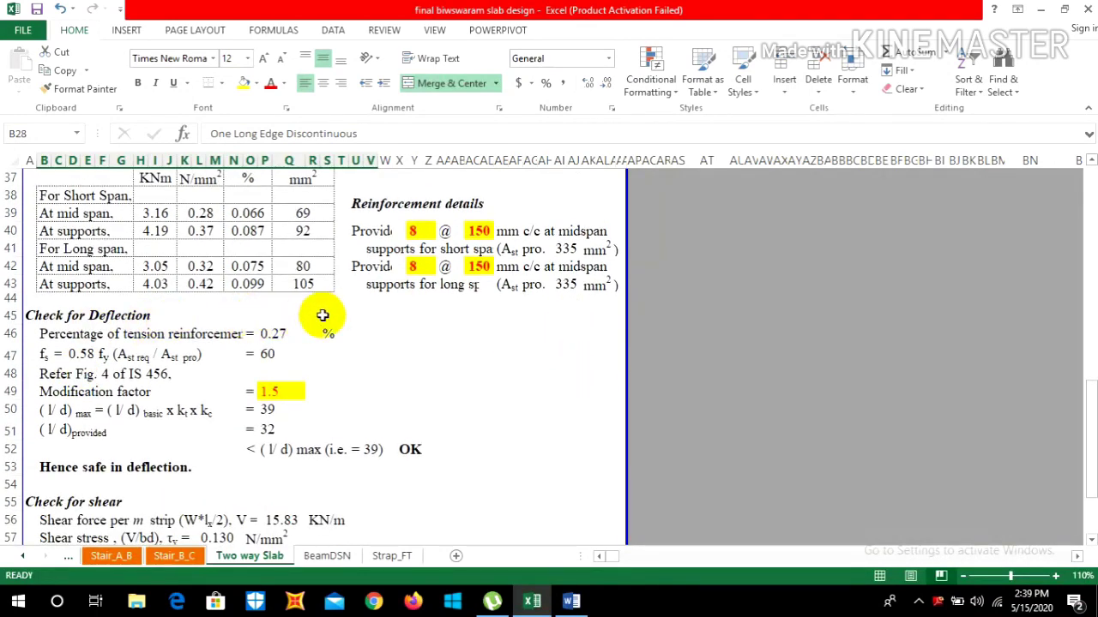
pyautogui.scroll(2, 334, 266)
pyautogui.scroll(-1, 367, 287)
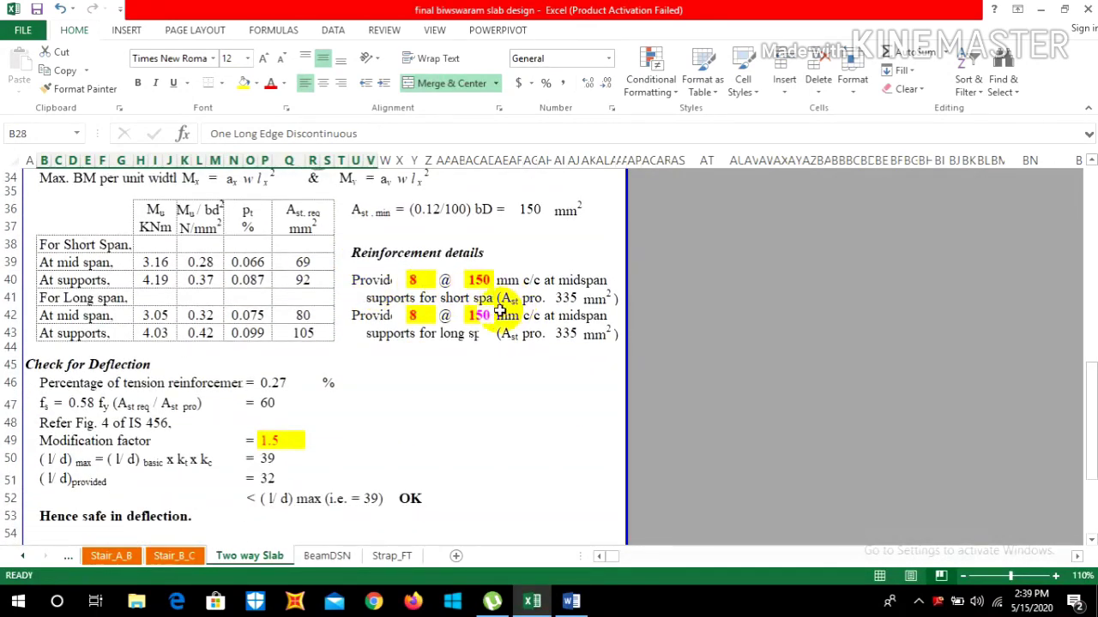
pyautogui.scroll(1, 475, 305)
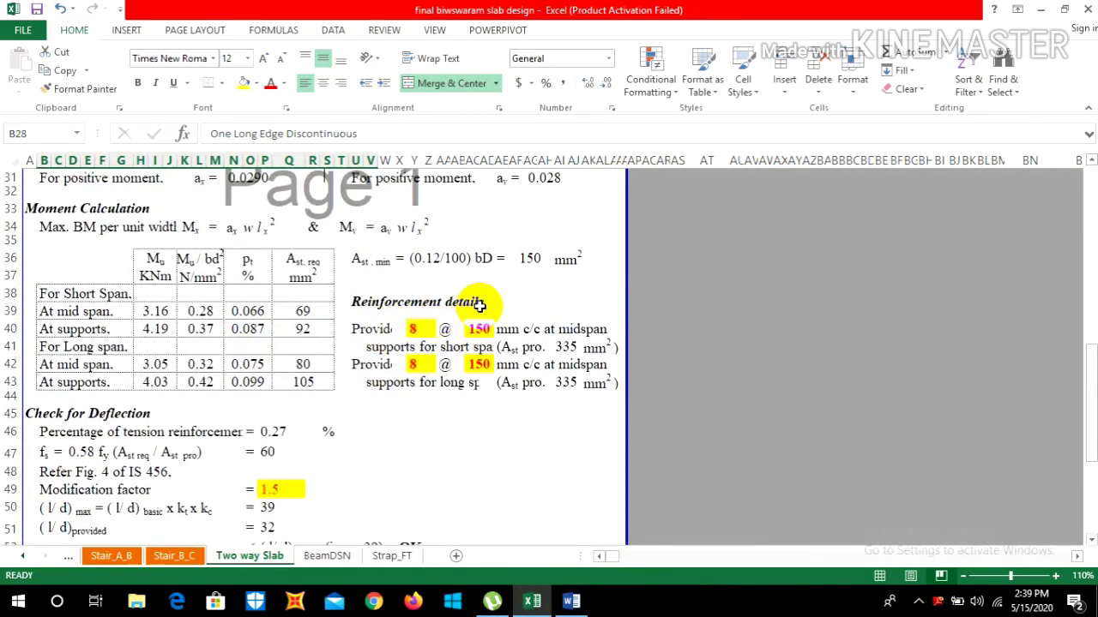
pyautogui.scroll(-1, 434, 307)
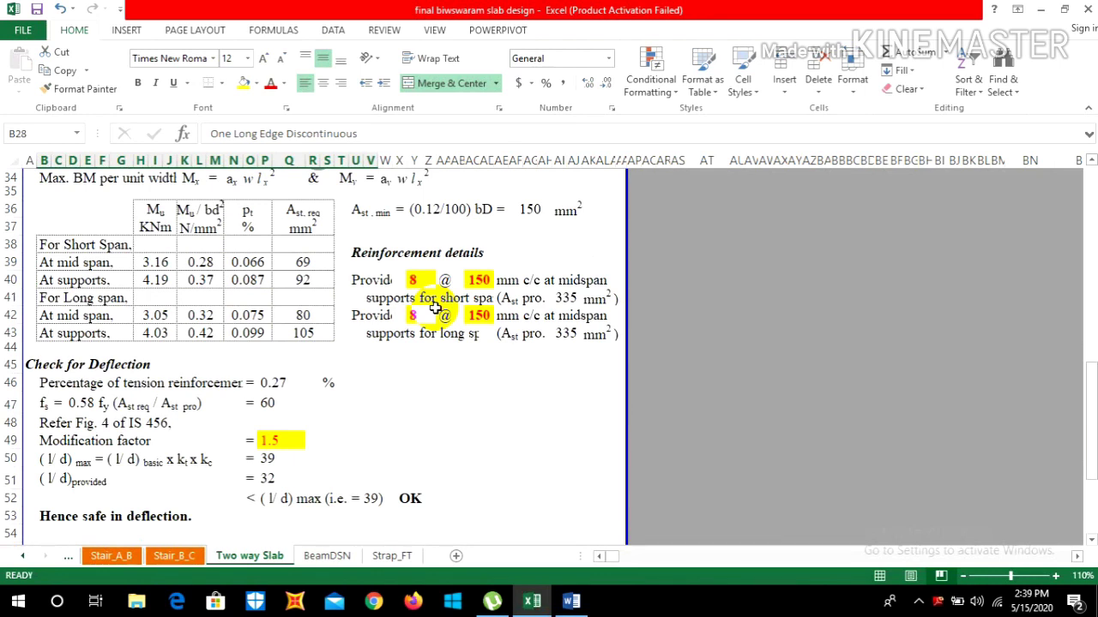
# - Add the line "100*Ast prov/B*D" below the Page 38 reference in the Word deflection notes
pyautogui.scroll(-3, 435, 305)
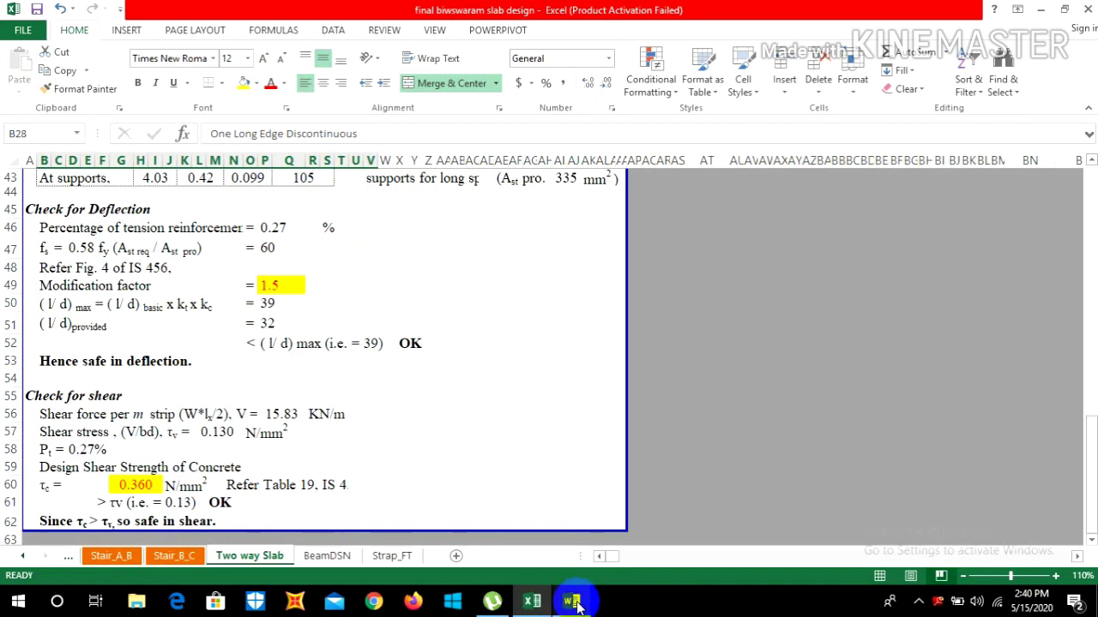
pyautogui.moveTo(571, 598)
pyautogui.click(567, 498)
pyautogui.scroll(-5, 441, 335)
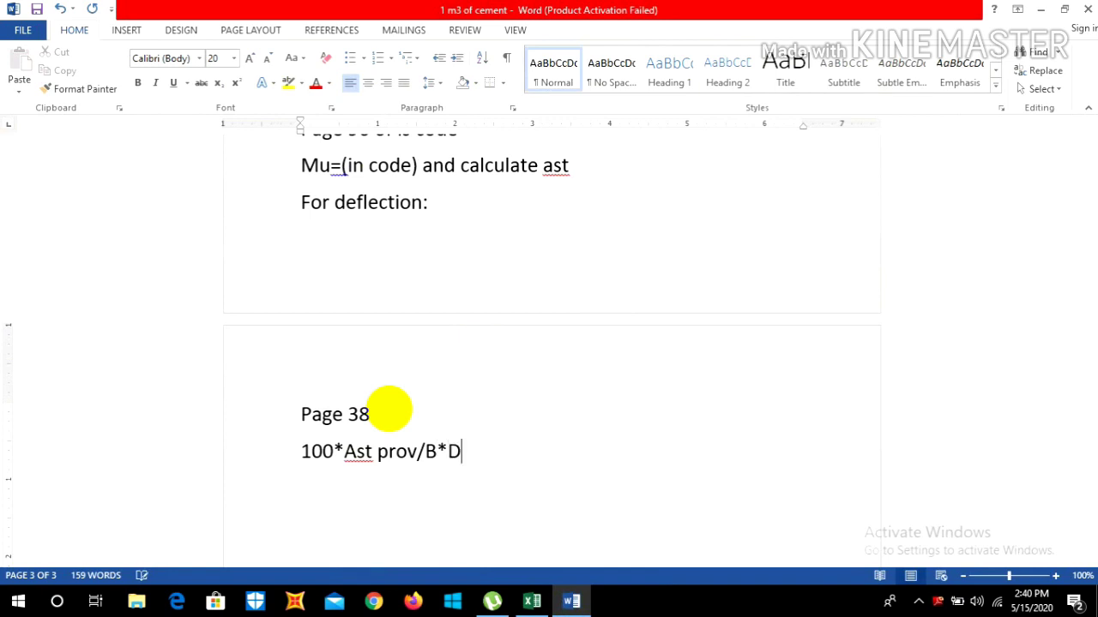
# - Trace the percentage of tension reinforcement in the Excel deflection check back to the provided steel, and examine the fs formula below it
pyautogui.click(545, 604)
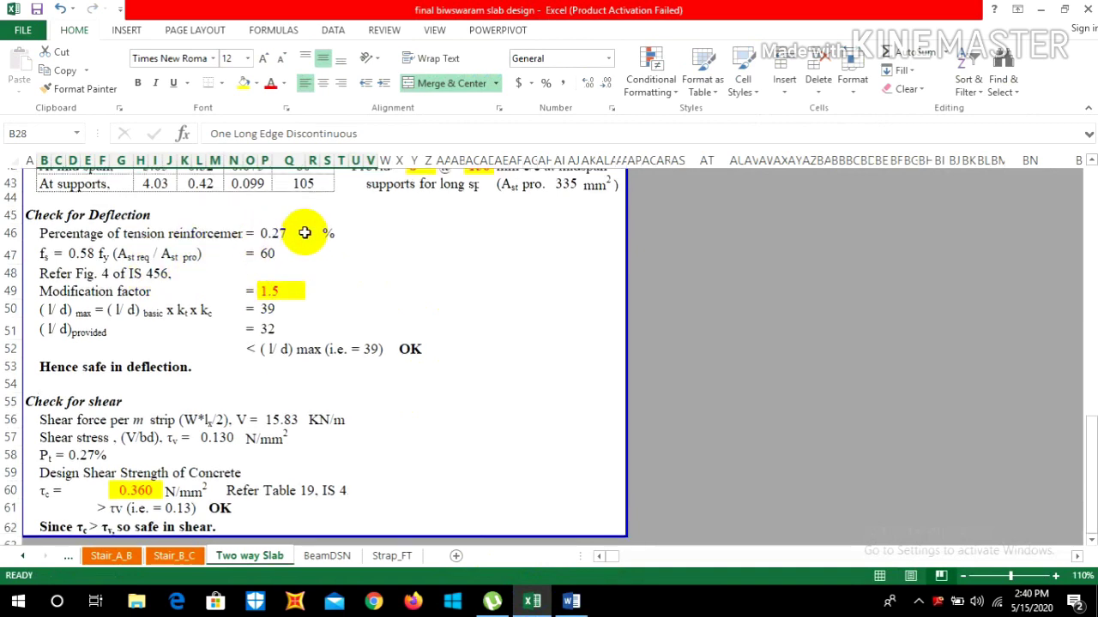
pyautogui.scroll(3, 306, 236)
pyautogui.scroll(-1, 515, 275)
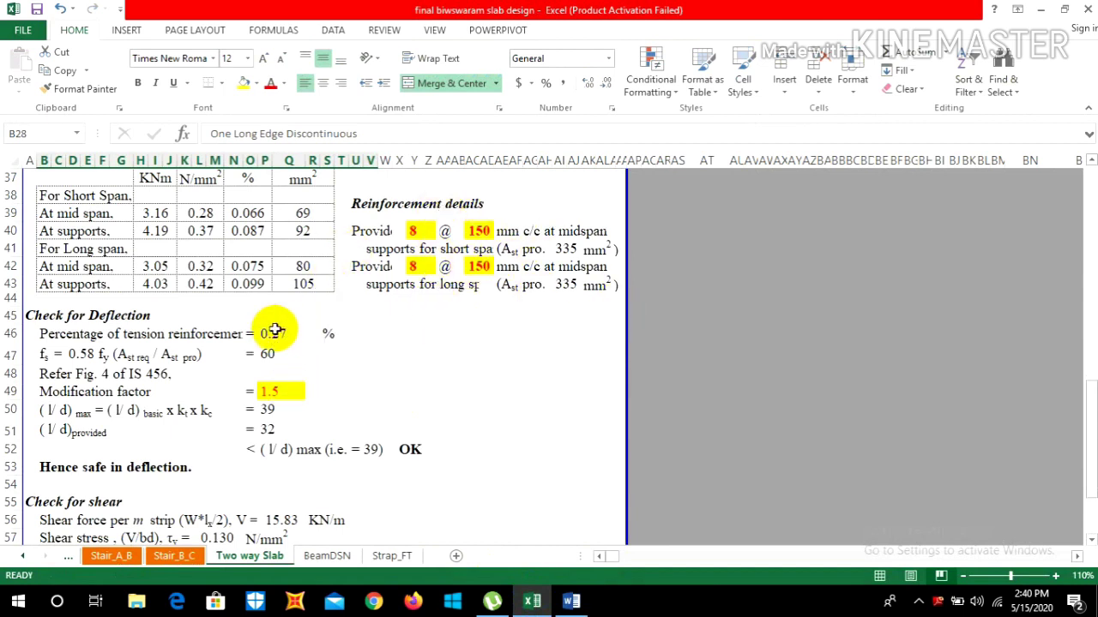
pyautogui.scroll(-1, 271, 357)
pyautogui.scroll(-1, 270, 357)
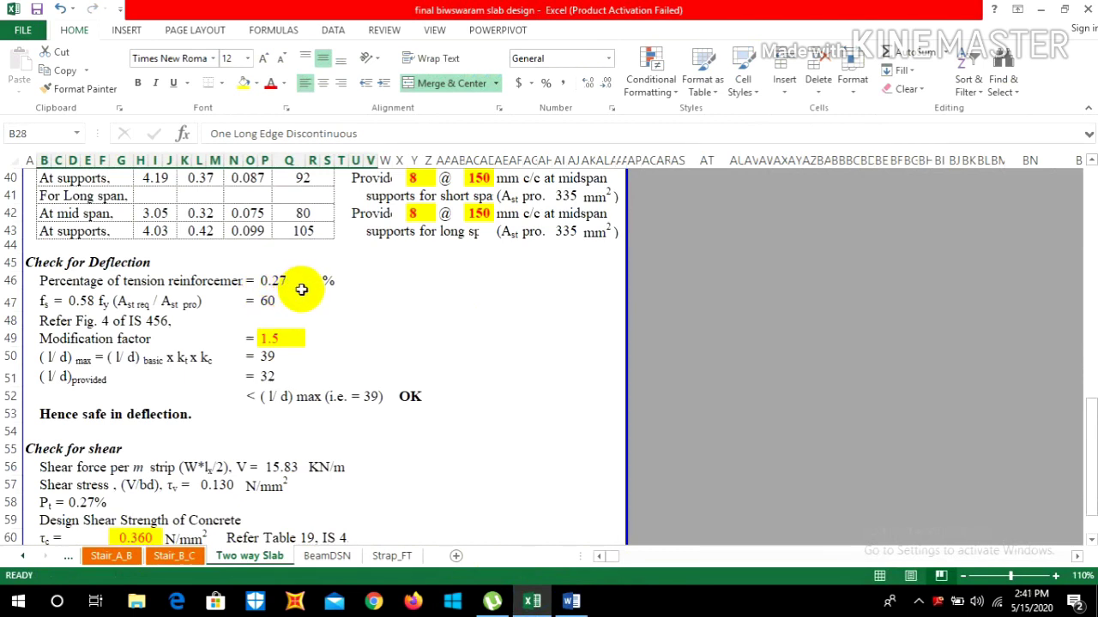
pyautogui.scroll(-1, 301, 289)
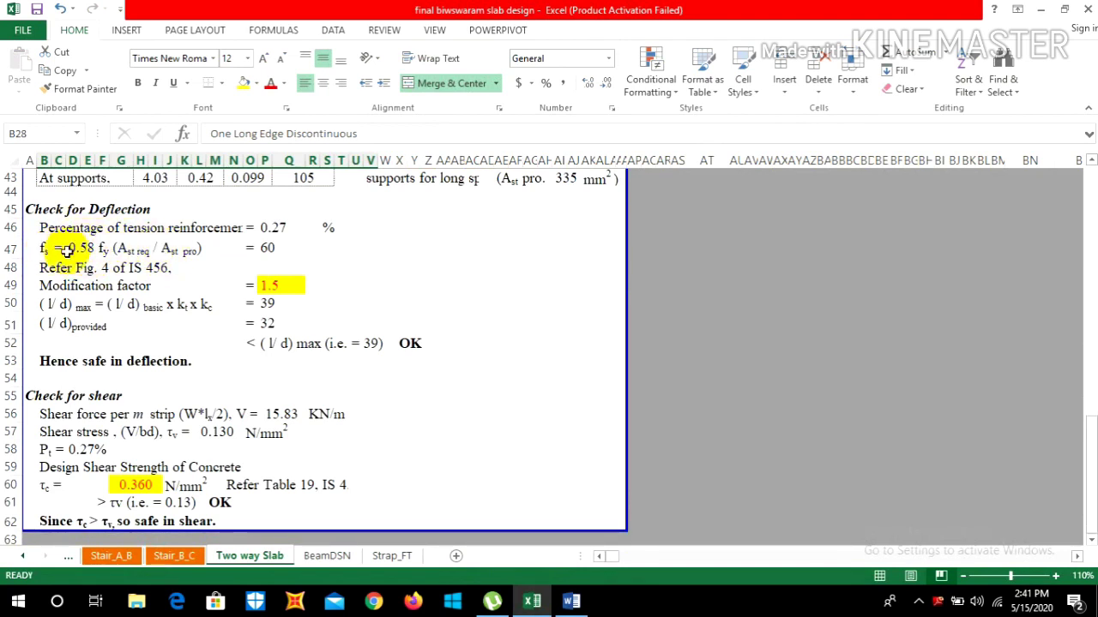
# - Switch to the Word notes and check the Page 38 code reference given for deflection
pyautogui.click(571, 602)
pyautogui.scroll(-1, 429, 429)
pyautogui.moveTo(372, 374); pyautogui.dragTo(279, 368)
pyautogui.click(367, 375)
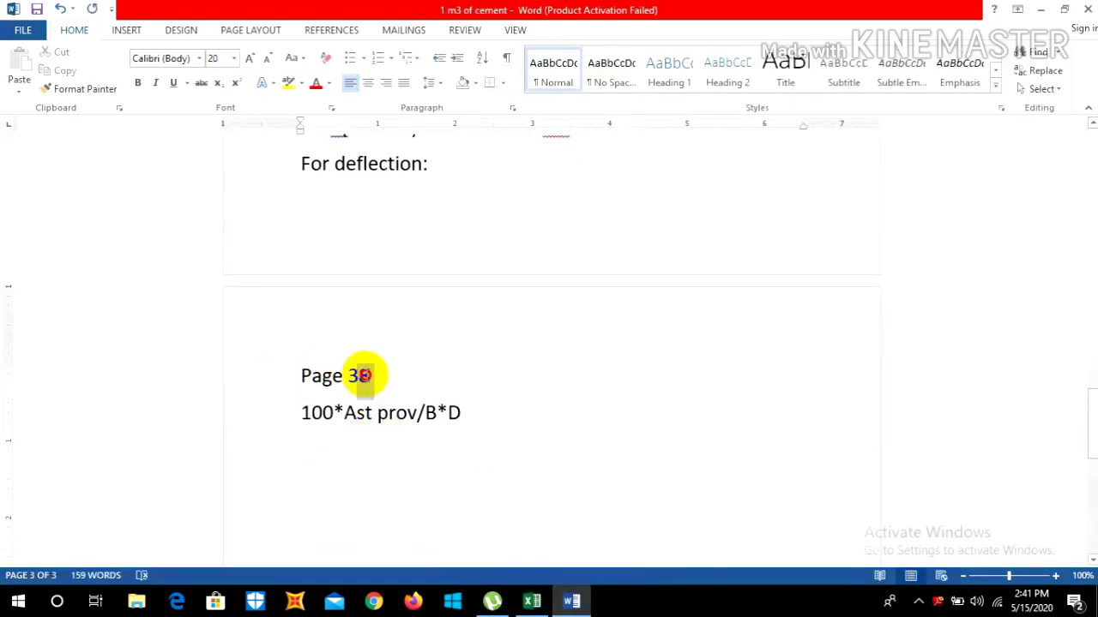
# - Inspect the maximum l/d formula in the Excel deflection check and compare the maximum ratio with the provided one
pyautogui.click(533, 603)
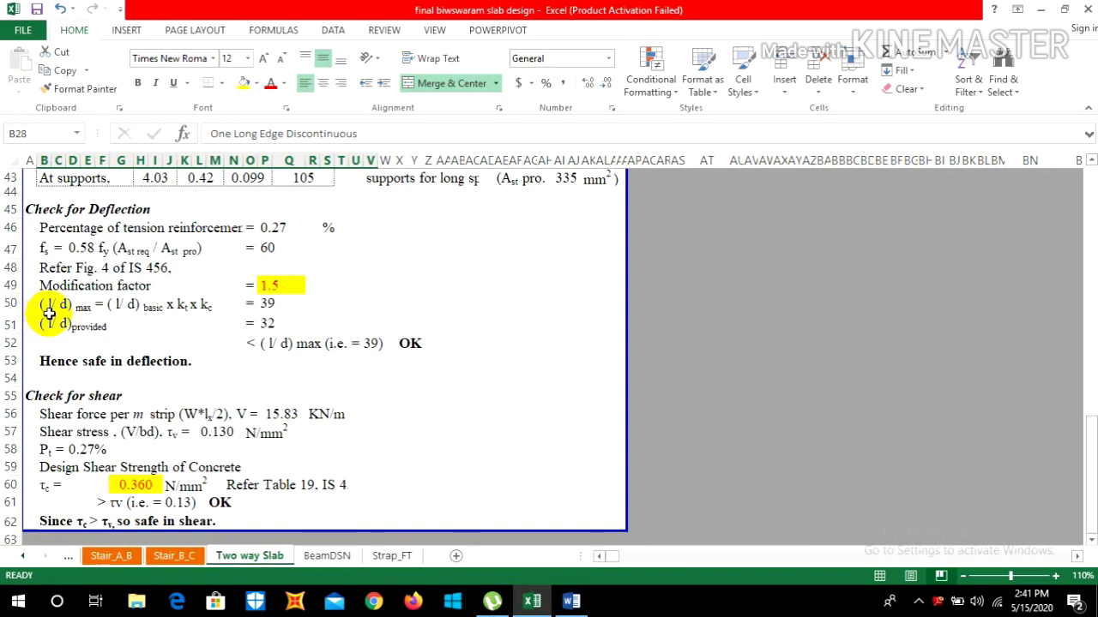
pyautogui.click(268, 304)
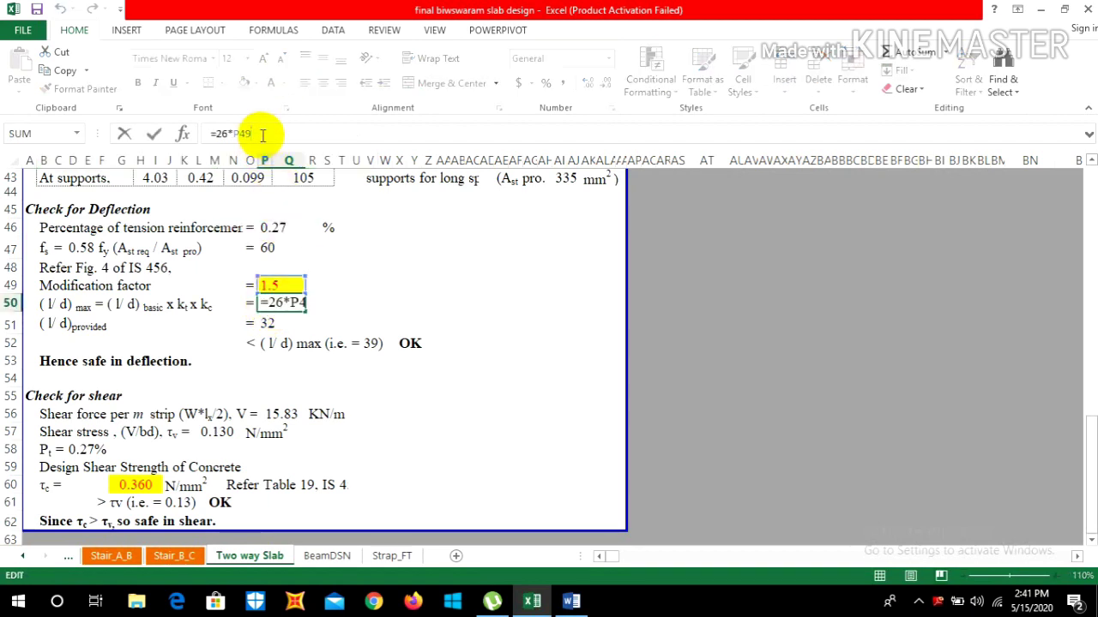
pyautogui.press('Escape')
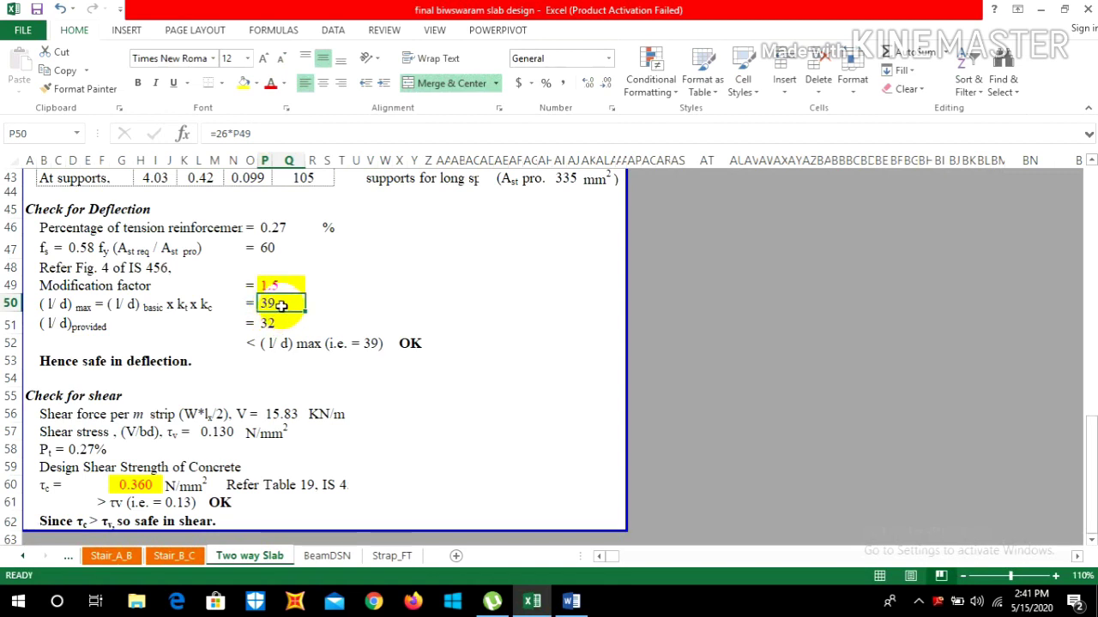
pyautogui.scroll(-1, 286, 282)
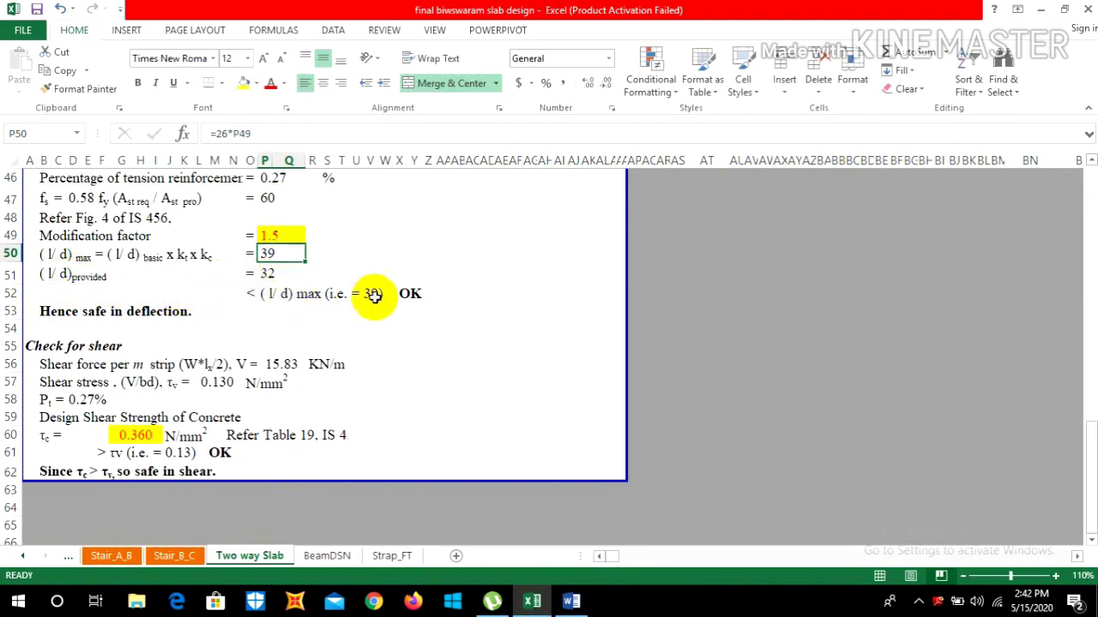
pyautogui.scroll(2, 382, 297)
# - Examine the shear force and shear stress formulas under Check for shear, tracing their depth term back to the Calculation section
pyautogui.scroll(-3, 381, 297)
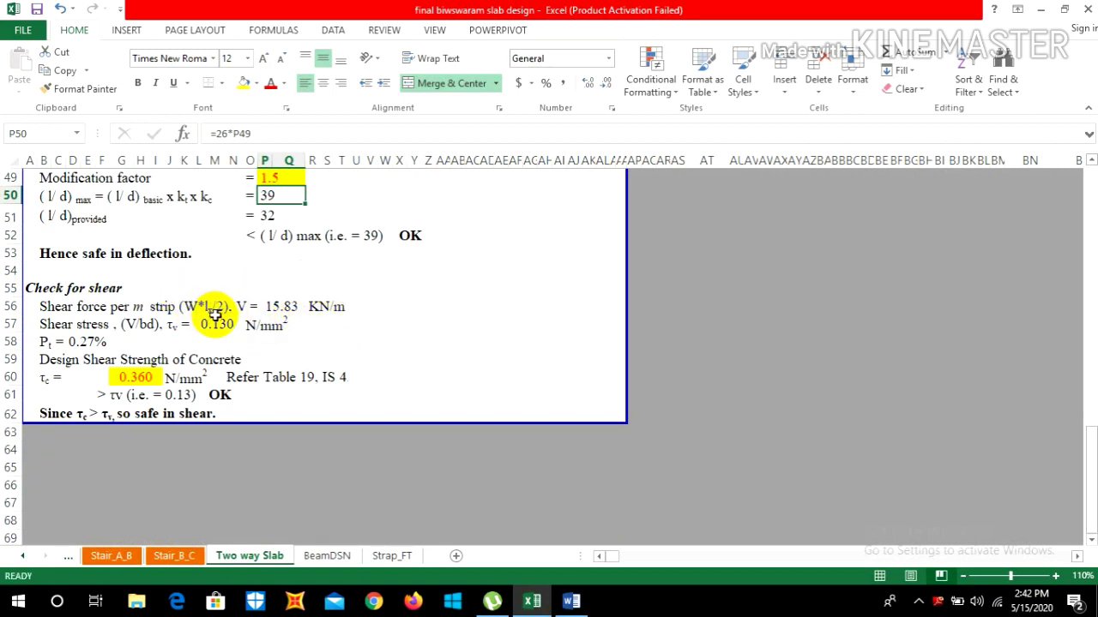
pyautogui.scroll(-1, 216, 315)
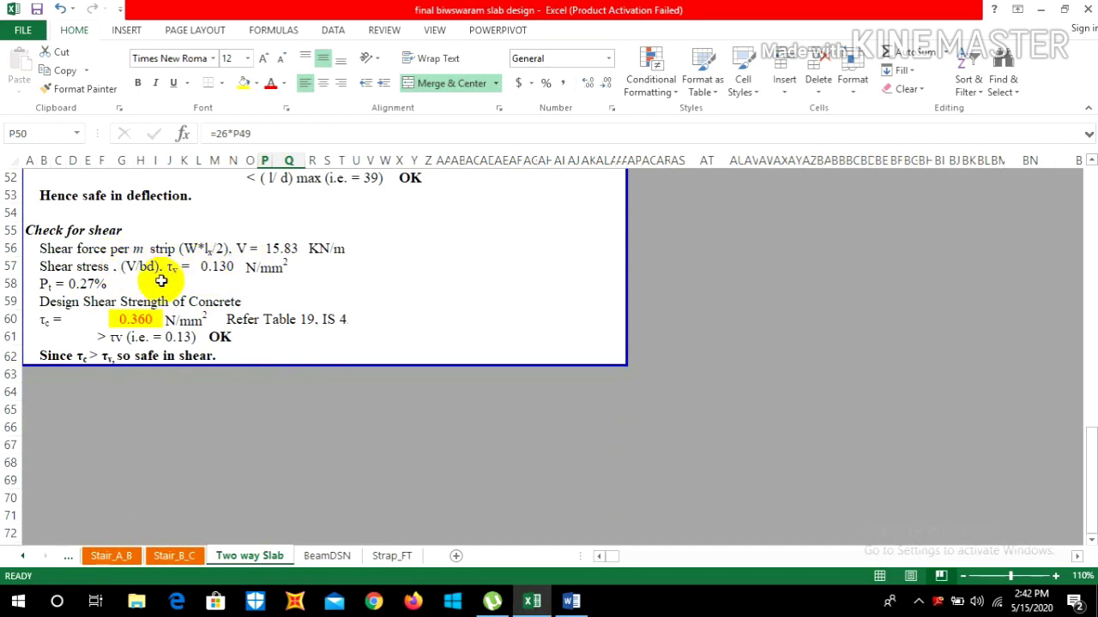
pyautogui.scroll(1, 180, 287)
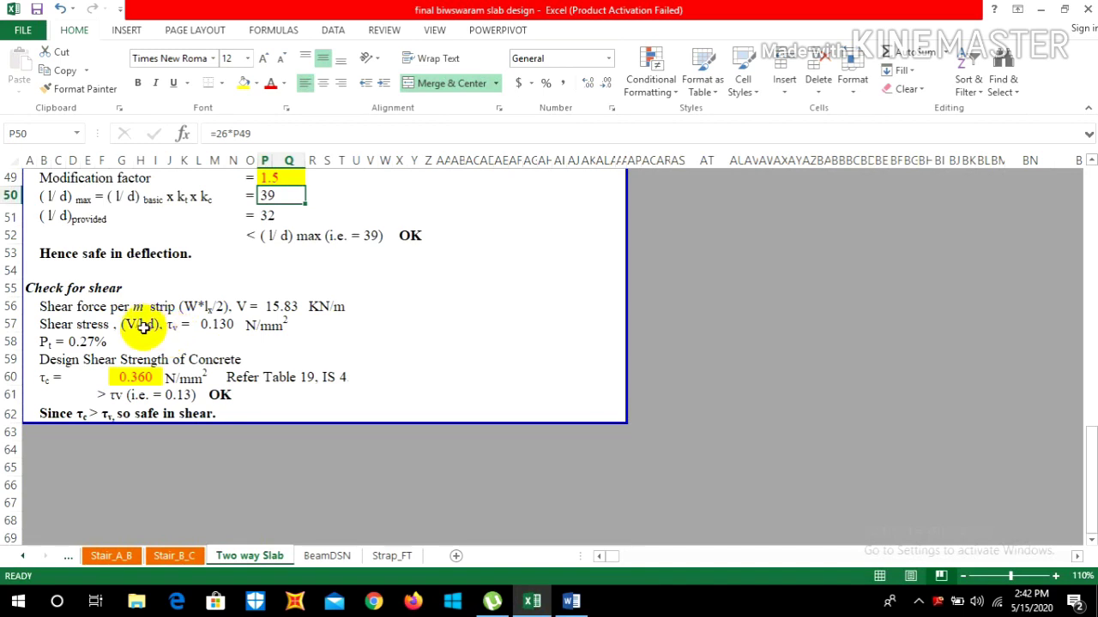
pyautogui.scroll(11, 180, 313)
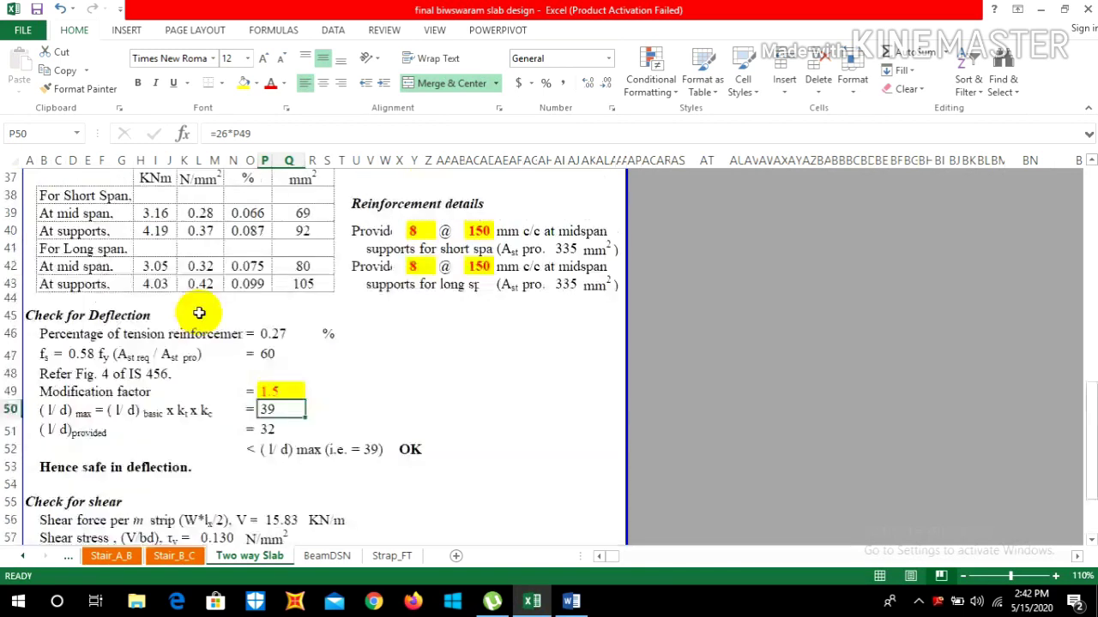
pyautogui.scroll(4, 289, 318)
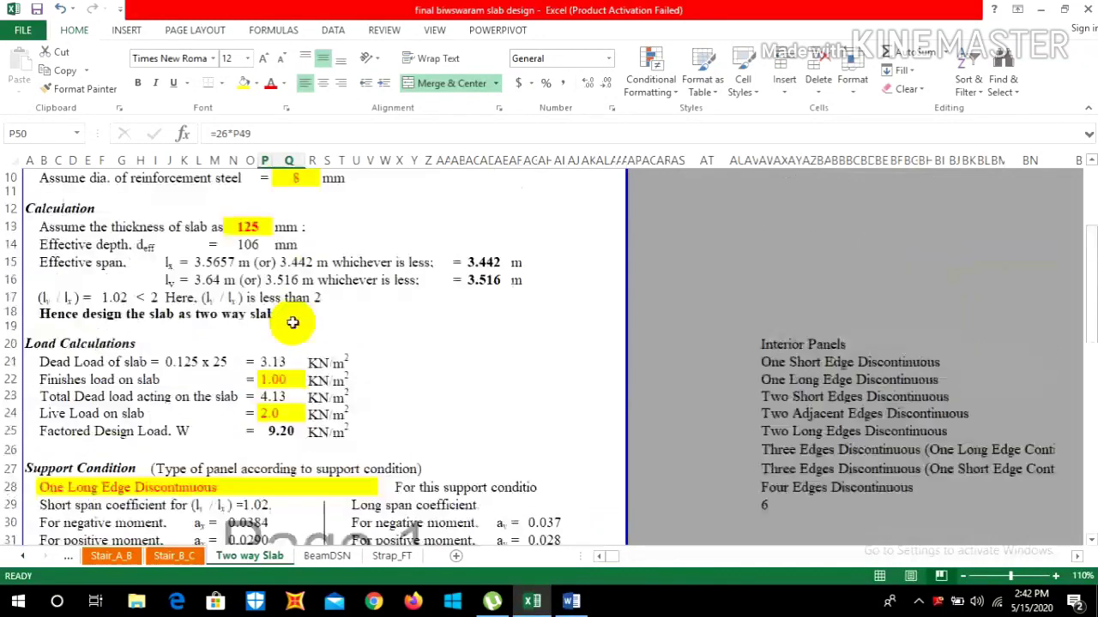
pyautogui.scroll(-1, 306, 277)
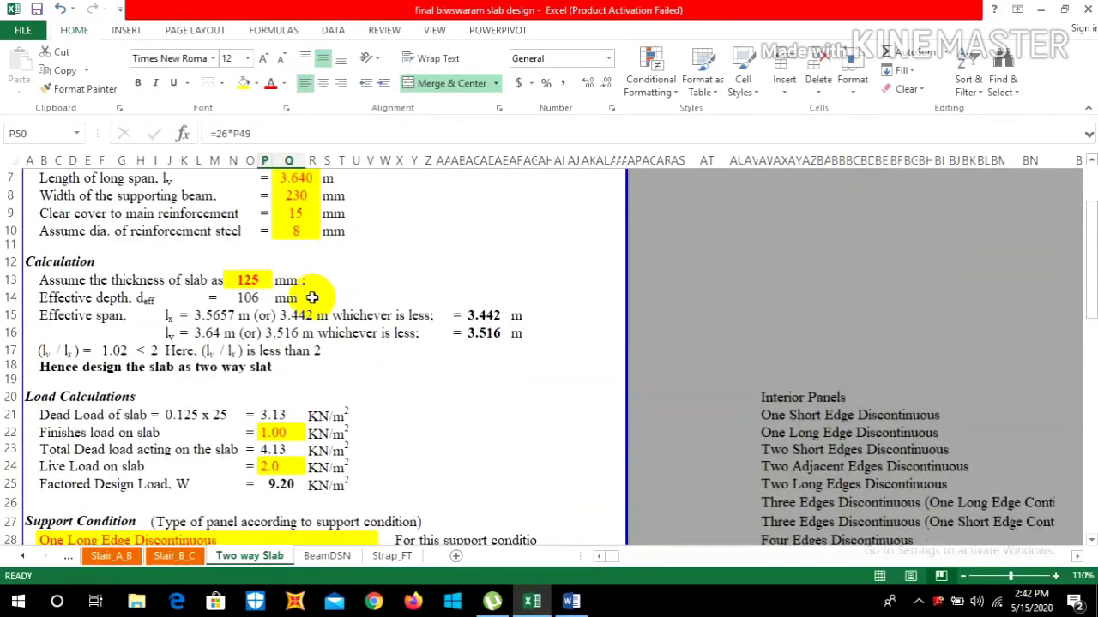
pyautogui.scroll(-16, 299, 292)
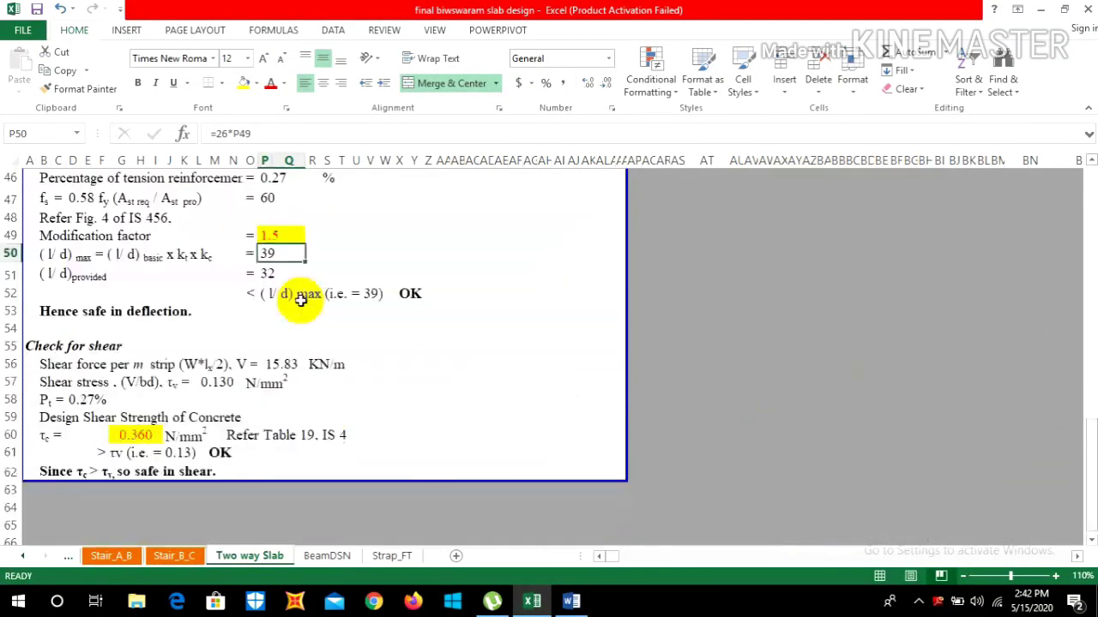
# - Compare the concrete's design shear strength with the shear stress, relating the steel percentage Pt to the provided reinforcement and deflection check
pyautogui.scroll(2, 293, 322)
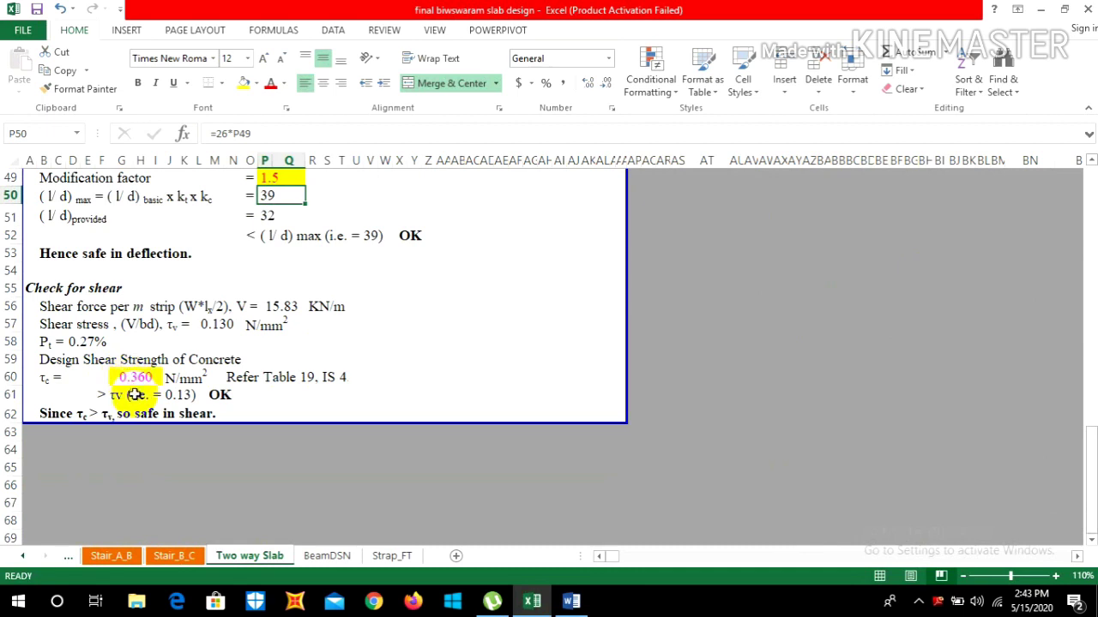
pyautogui.scroll(3, 270, 360)
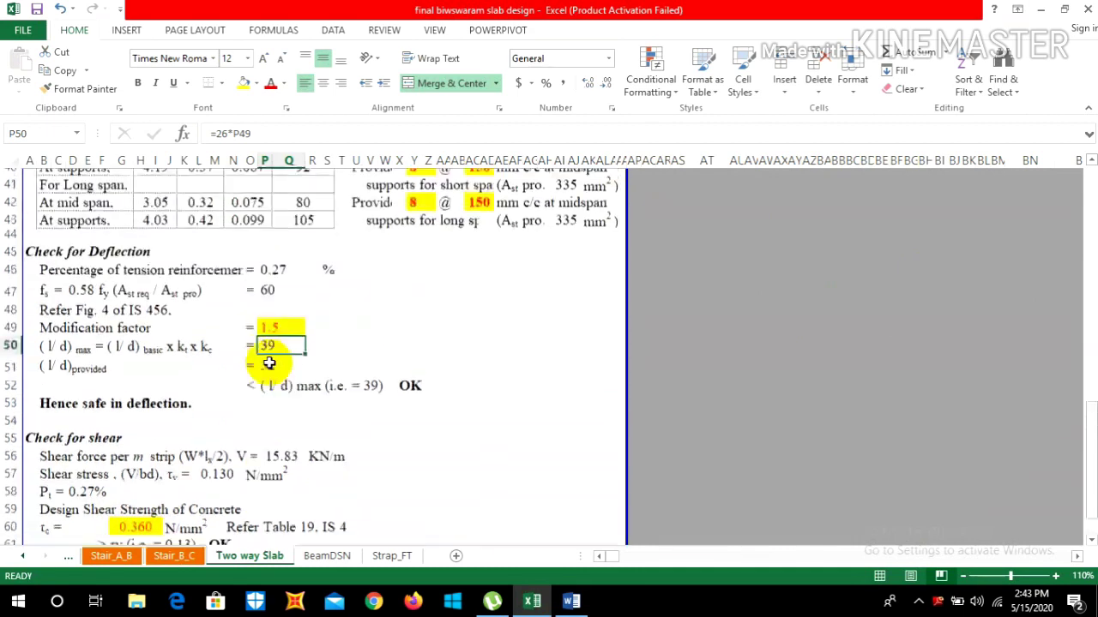
pyautogui.scroll(2, 486, 230)
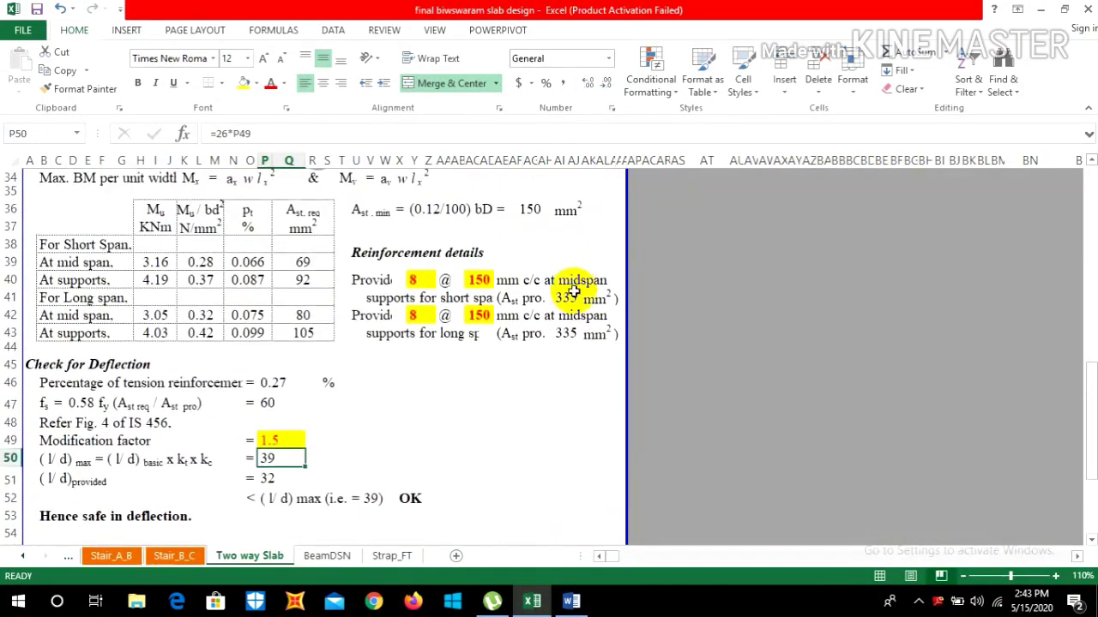
pyautogui.scroll(-3, 572, 295)
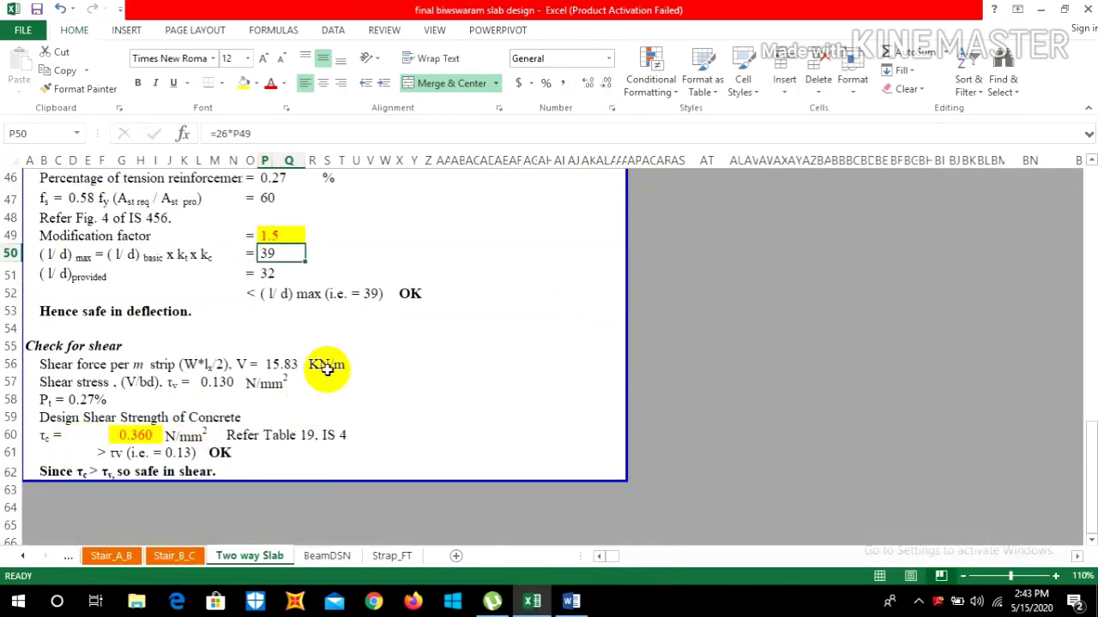
pyautogui.scroll(1, 412, 322)
pyautogui.scroll(-2, 413, 324)
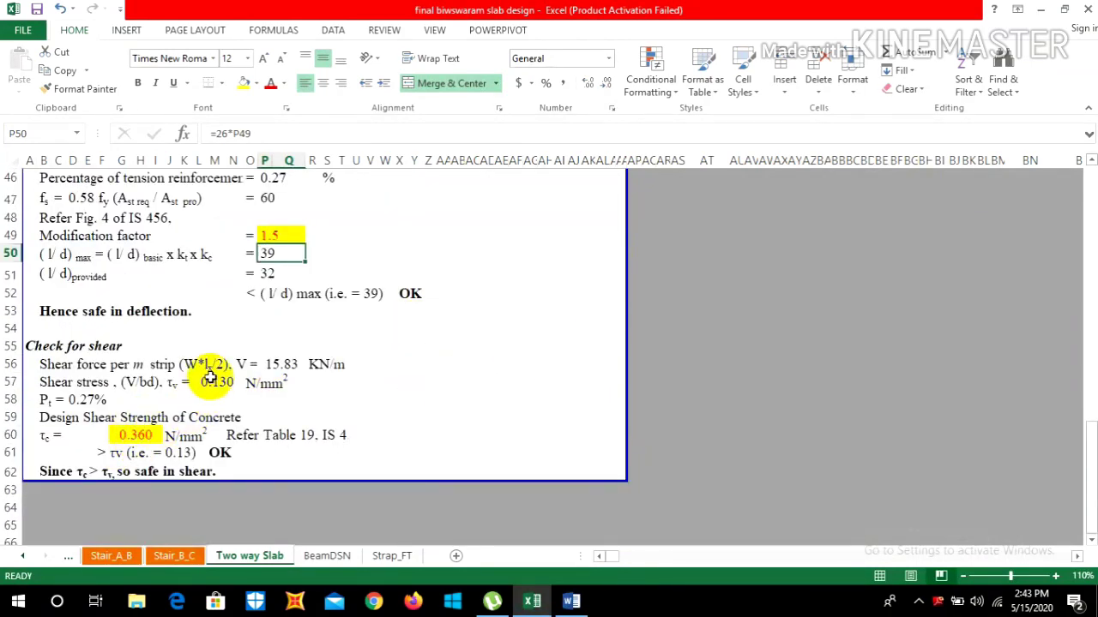
pyautogui.scroll(1, 215, 383)
pyautogui.scroll(-1, 222, 390)
pyautogui.scroll(-1, 222, 390)
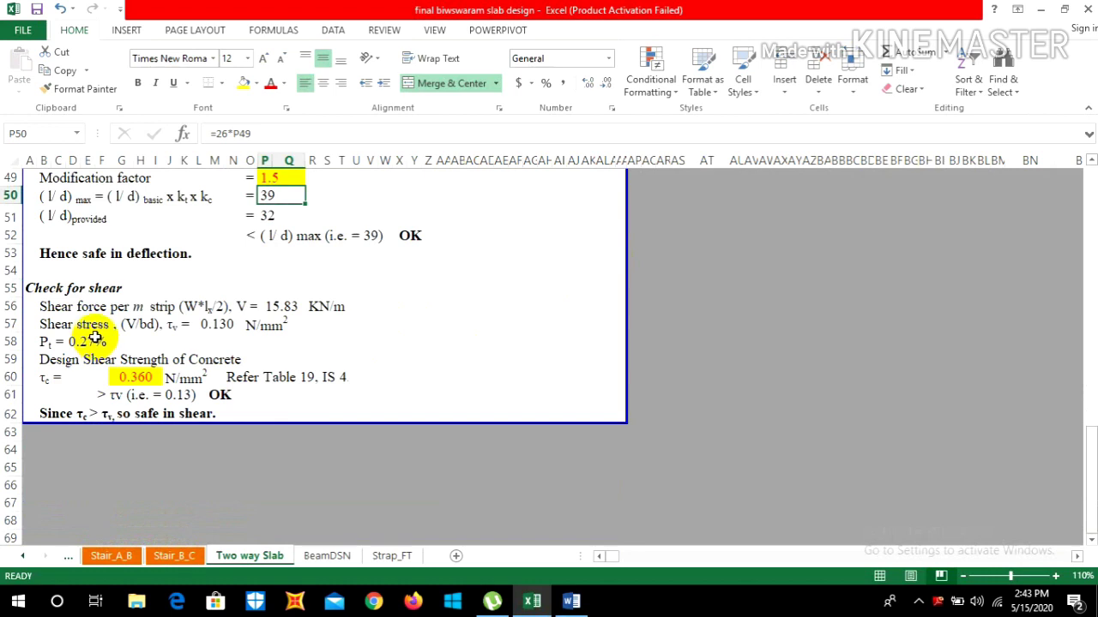
# - Examine the concrete's design shear strength value, its Table 19 reference and the concluding comparison with the shear stress
pyautogui.scroll(-1, 120, 377)
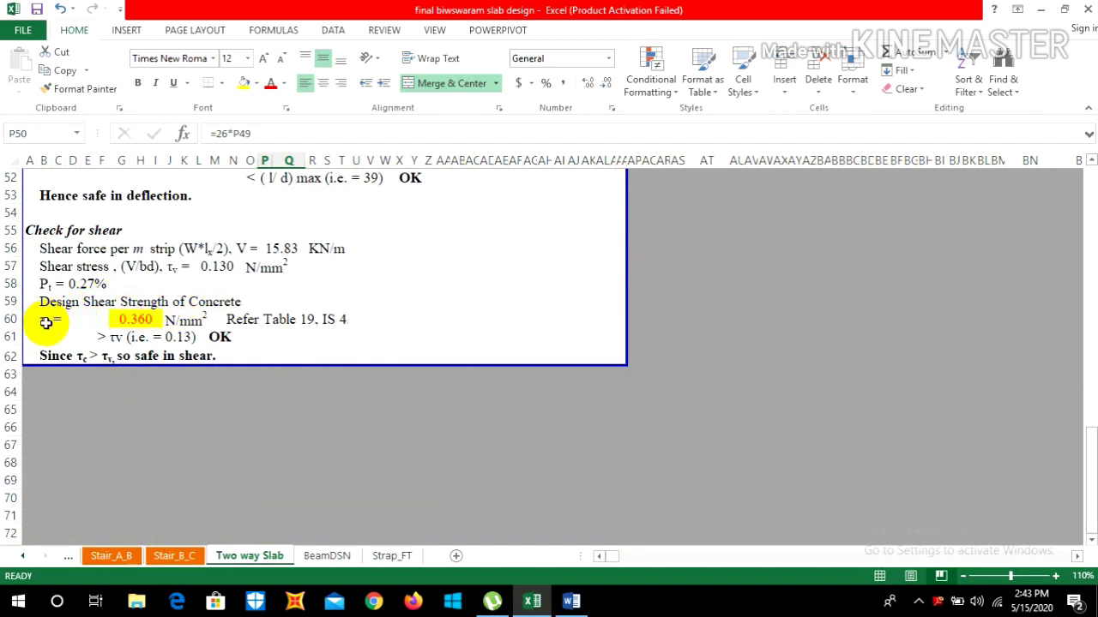
pyautogui.click(137, 319)
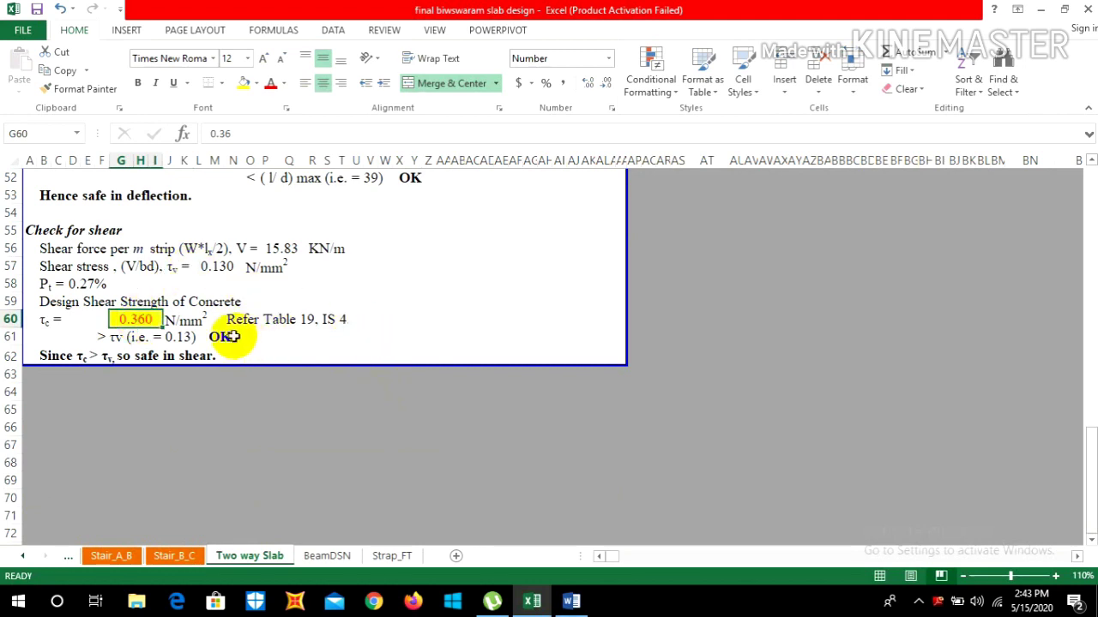
pyautogui.click(312, 354)
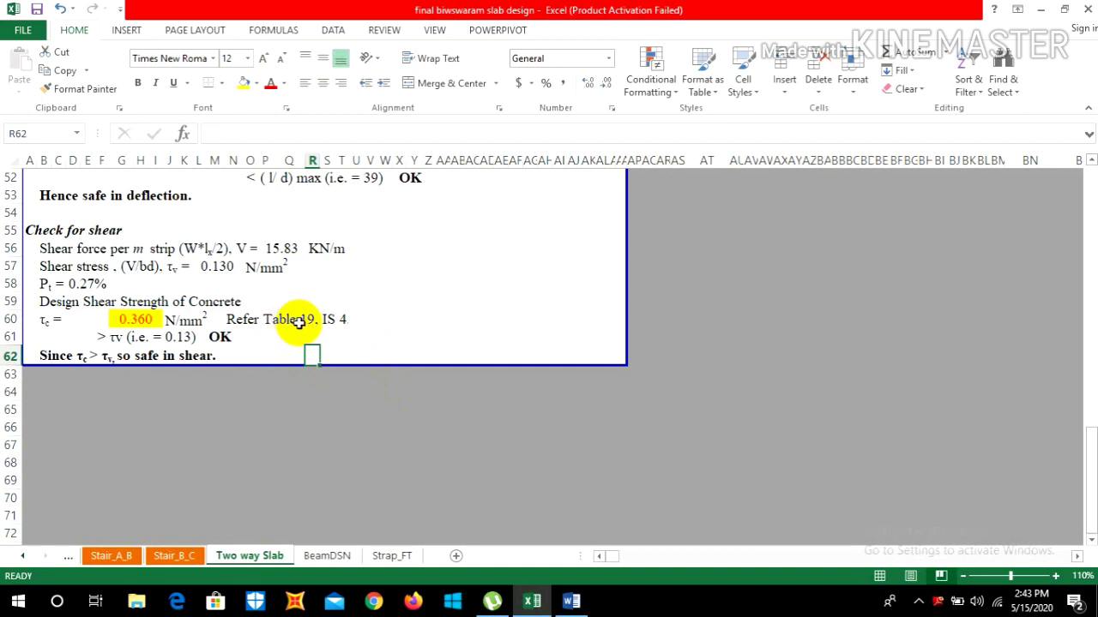
pyautogui.scroll(-2, 338, 319)
pyautogui.scroll(-1, 283, 292)
pyautogui.scroll(2, 232, 265)
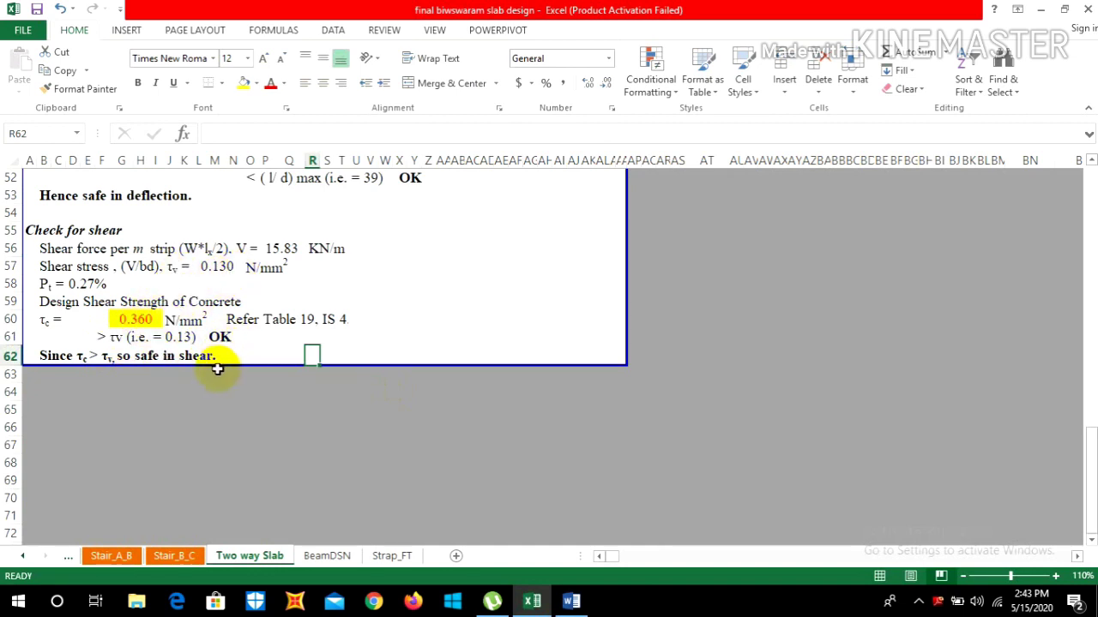
pyautogui.scroll(1, 217, 369)
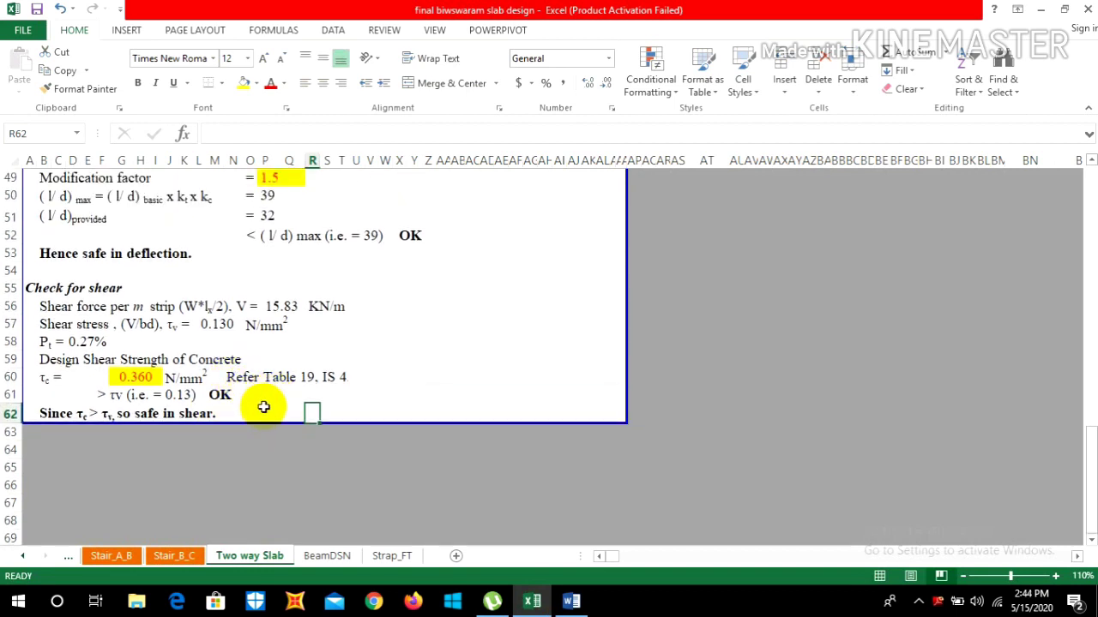
# - Review the Two way Slab sheet from Design Data through loads, support condition, moments and reinforcement to the deflection and shear checks
pyautogui.scroll(2, 264, 410)
pyautogui.scroll(-2, 390, 404)
pyautogui.scroll(2, 386, 412)
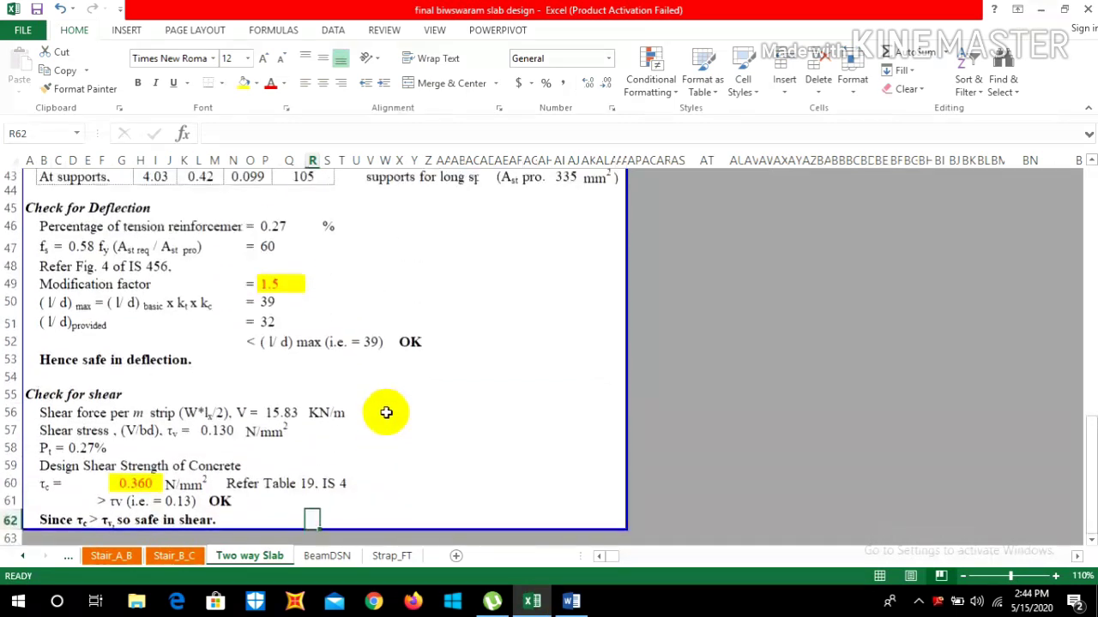
pyautogui.scroll(-2, 351, 406)
pyautogui.scroll(4, 306, 399)
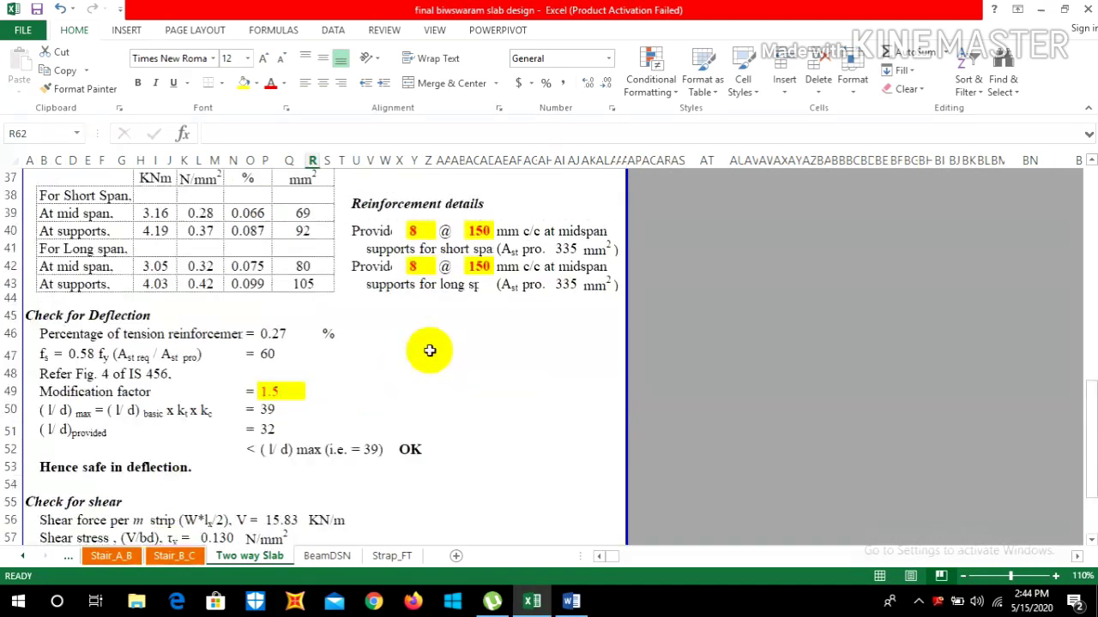
pyautogui.scroll(12, 430, 351)
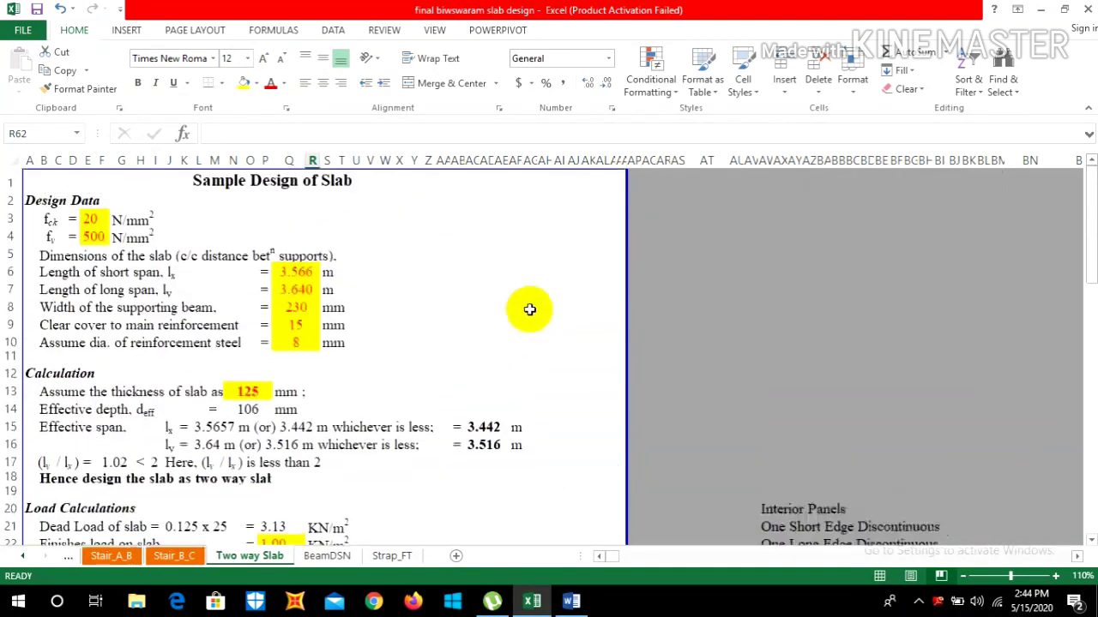
pyautogui.scroll(-2, 518, 318)
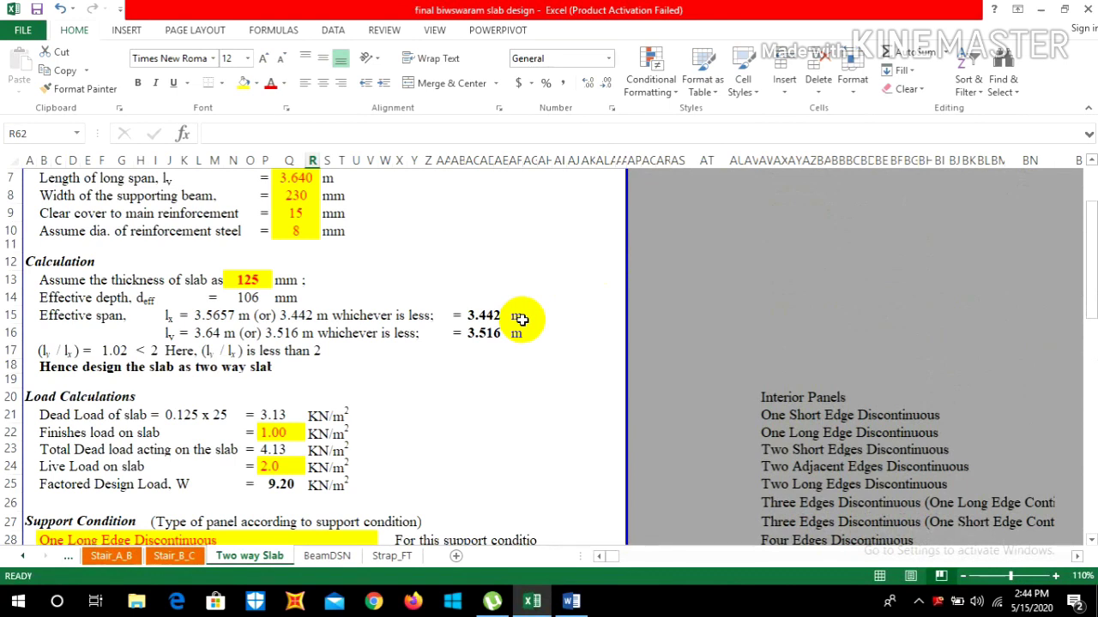
pyautogui.scroll(-8, 515, 335)
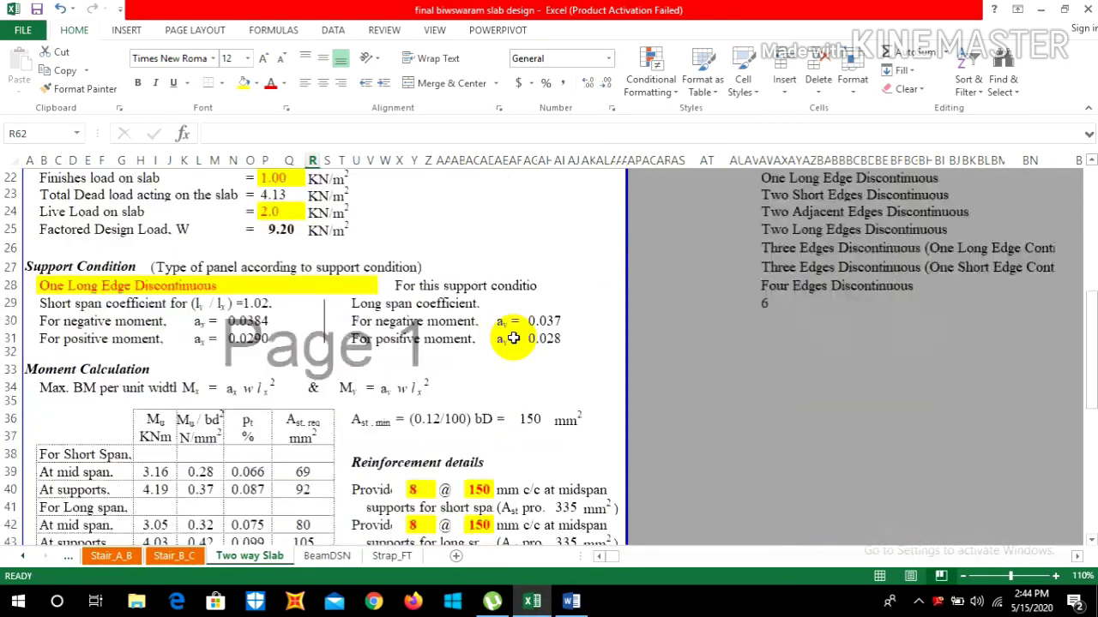
pyautogui.scroll(-3, 513, 340)
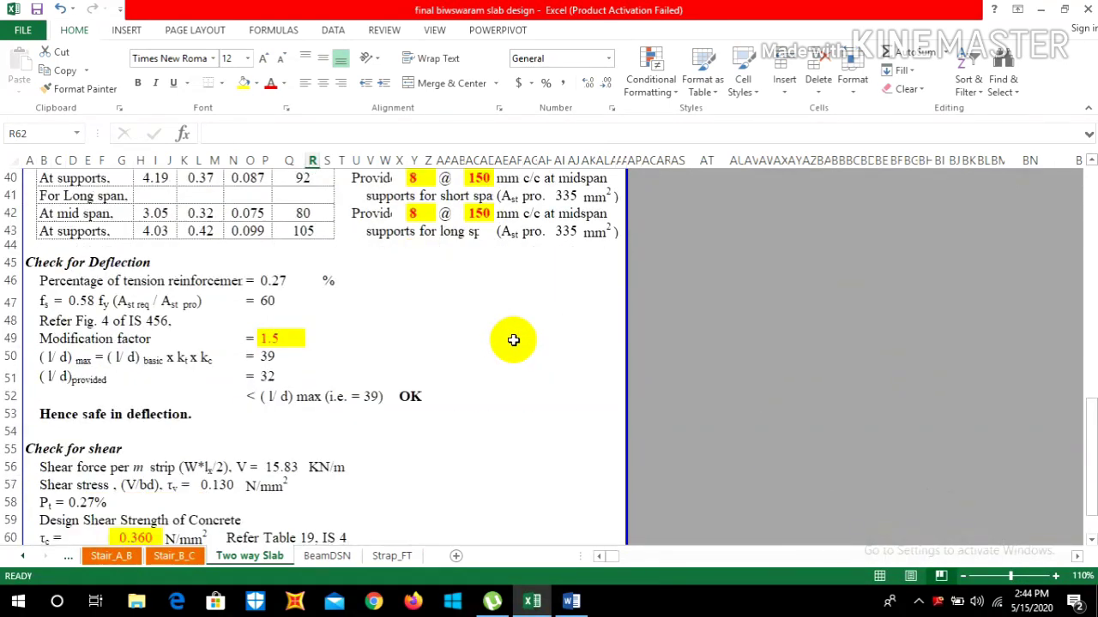
pyautogui.scroll(-2, 413, 353)
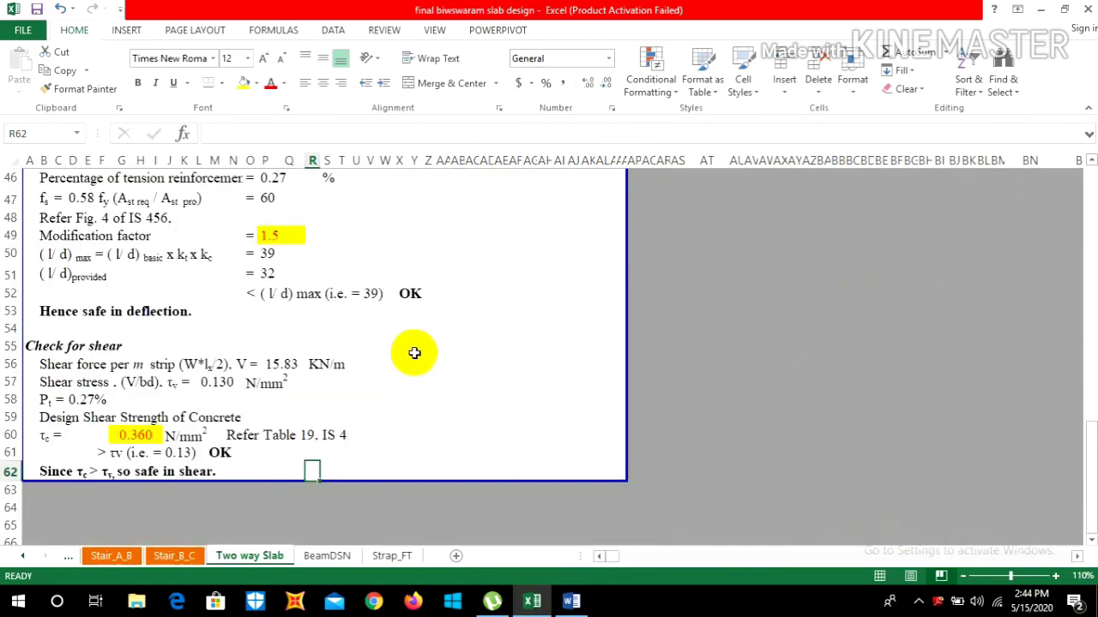
pyautogui.scroll(-2, 414, 353)
# - Recap the slab design sequence from Design Data and load calculations down to the concluding shear statement in row 62
pyautogui.scroll(13, 355, 360)
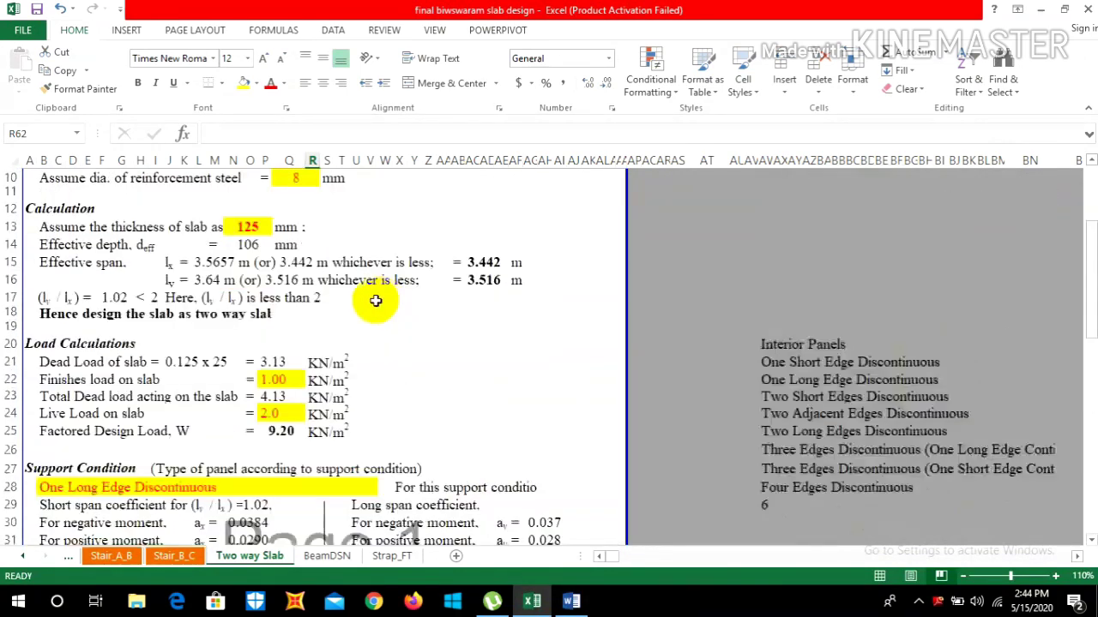
pyautogui.scroll(3, 375, 300)
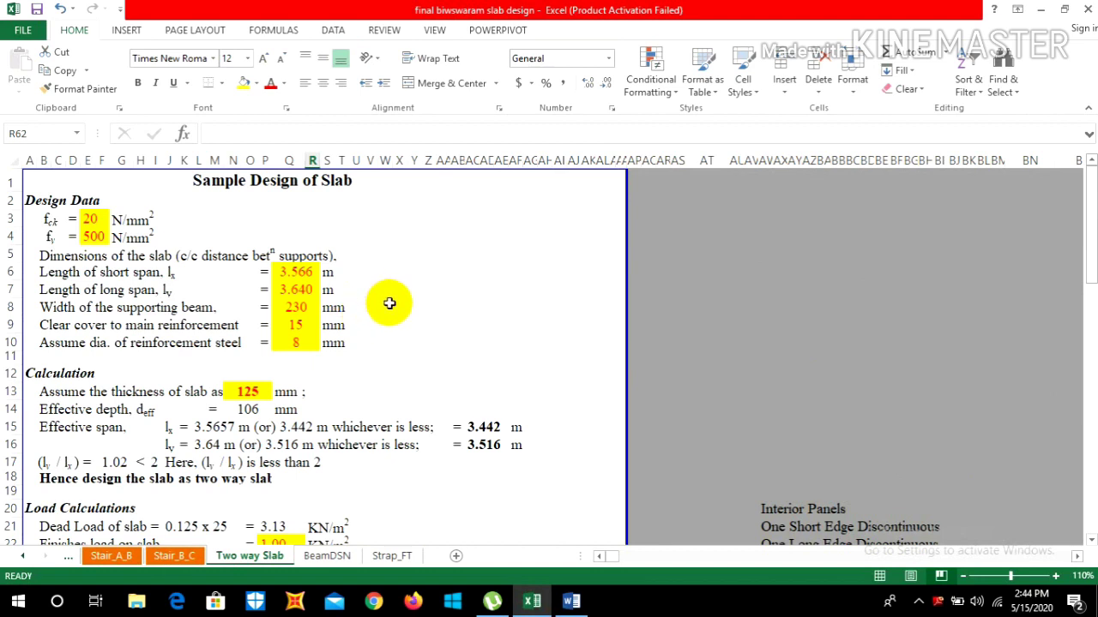
pyautogui.scroll(-3, 387, 302)
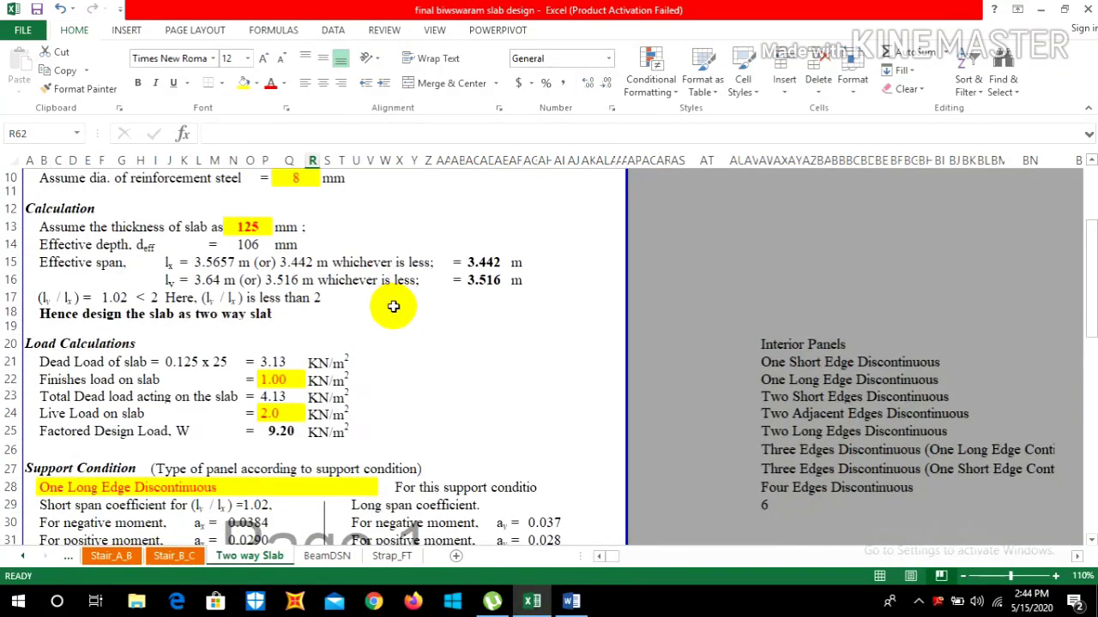
pyautogui.scroll(-2, 394, 317)
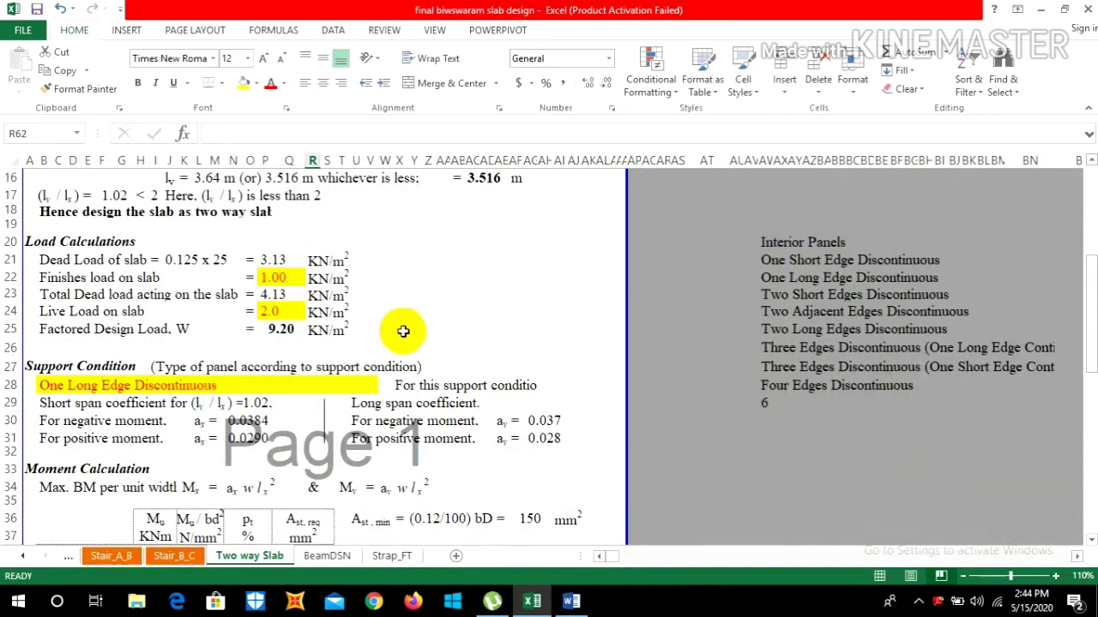
pyautogui.scroll(-7, 404, 331)
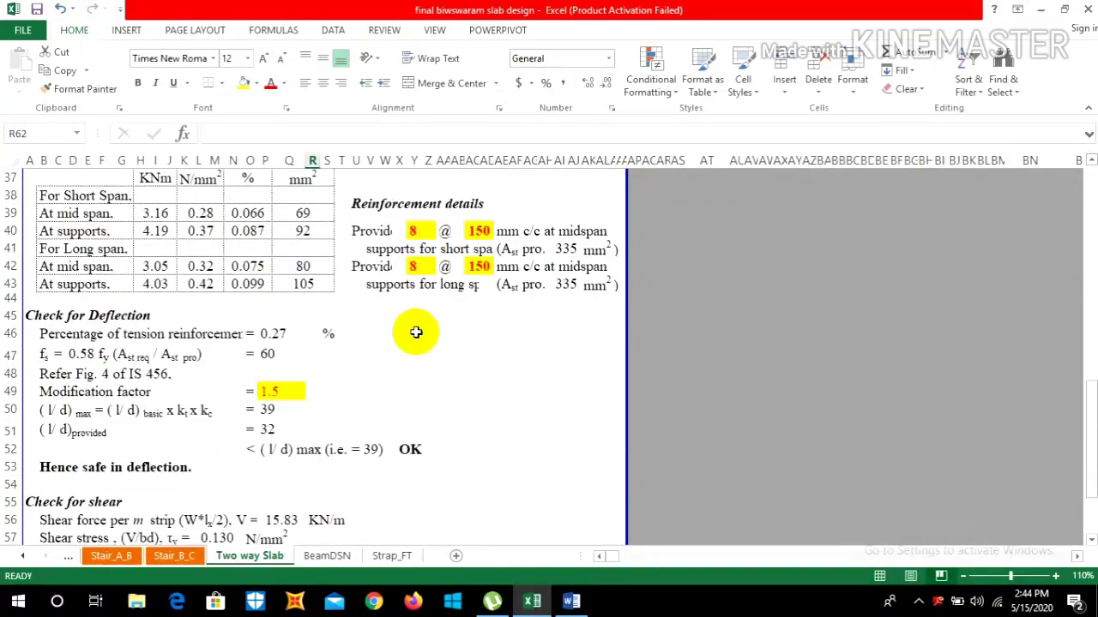
pyautogui.scroll(-2, 416, 332)
pyautogui.scroll(-1, 370, 390)
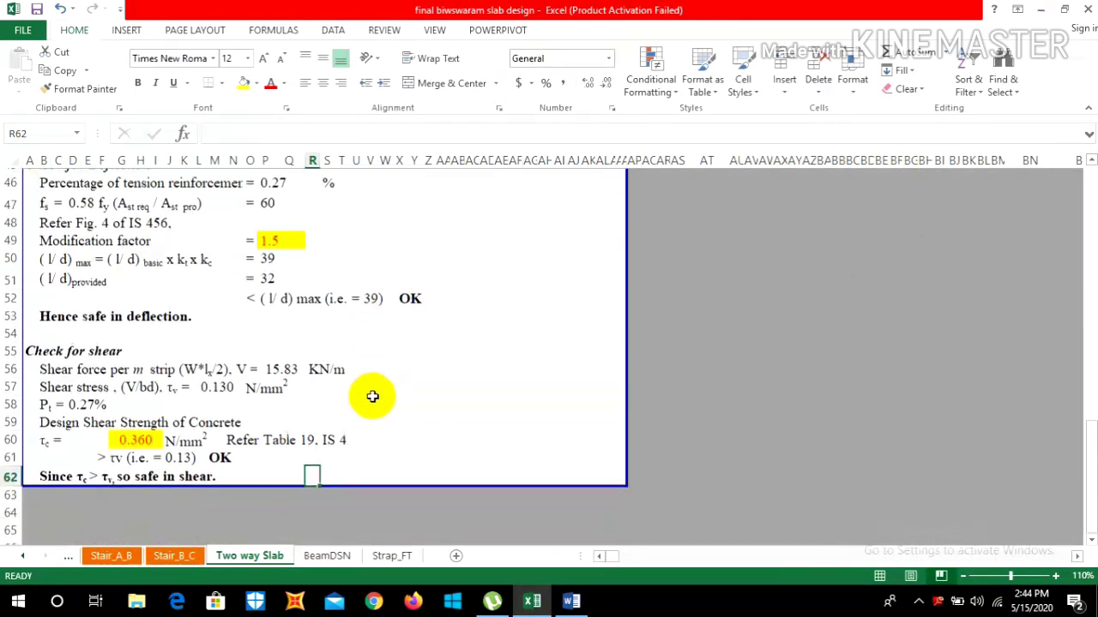
pyautogui.click(226, 475)
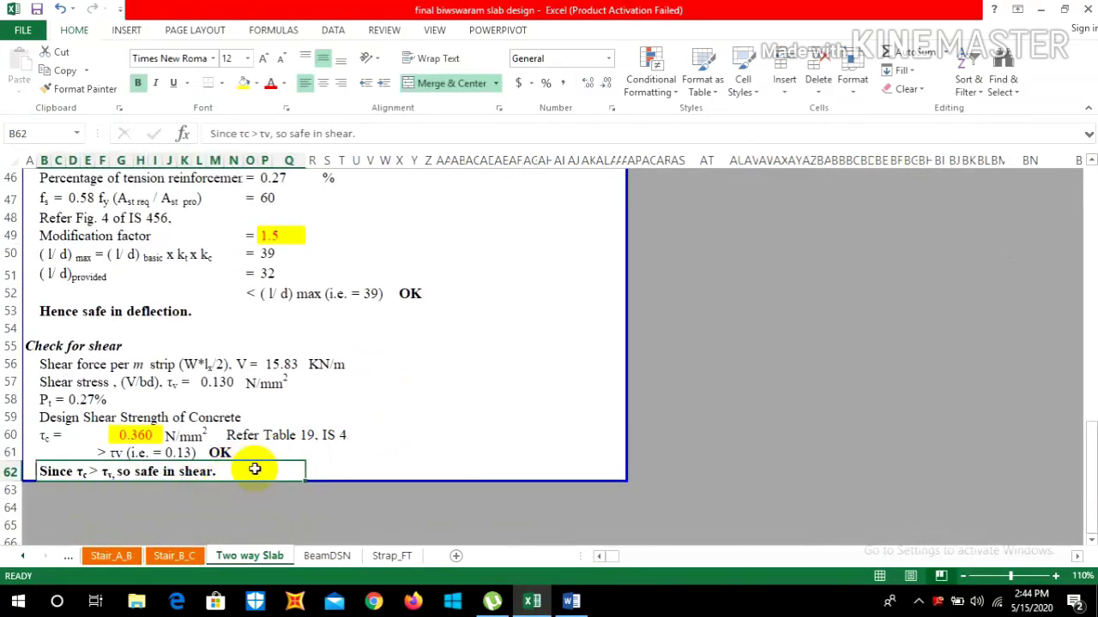
# - Look over the yellow-highlighted inputs from Design Data to Reinforcement details, ending at the deflection and shear checks
pyautogui.scroll(7, 335, 455)
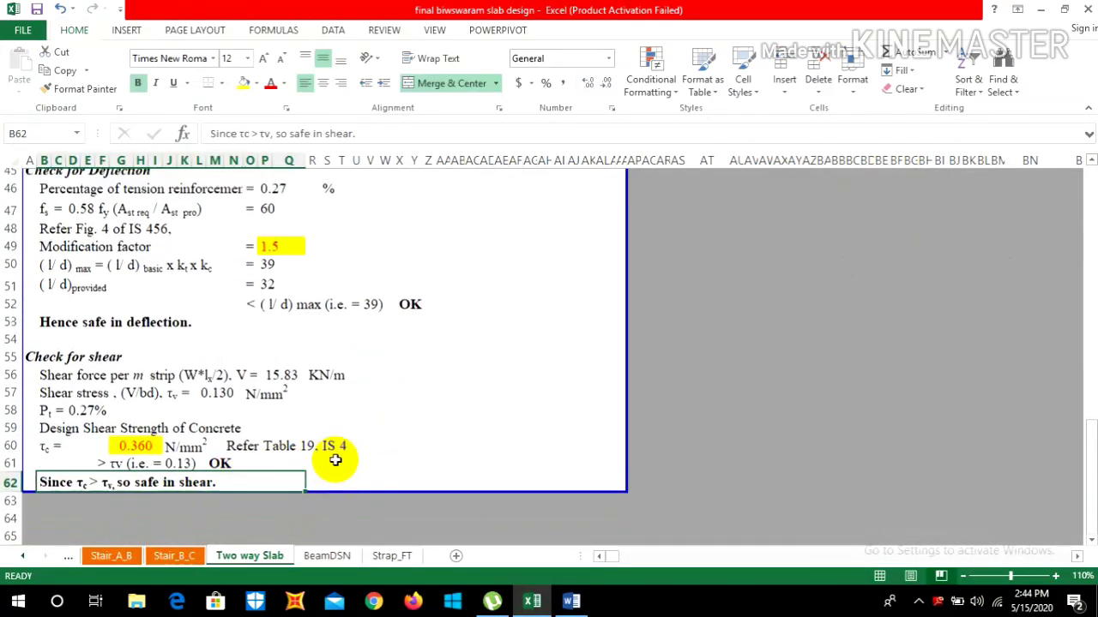
pyautogui.scroll(8, 362, 324)
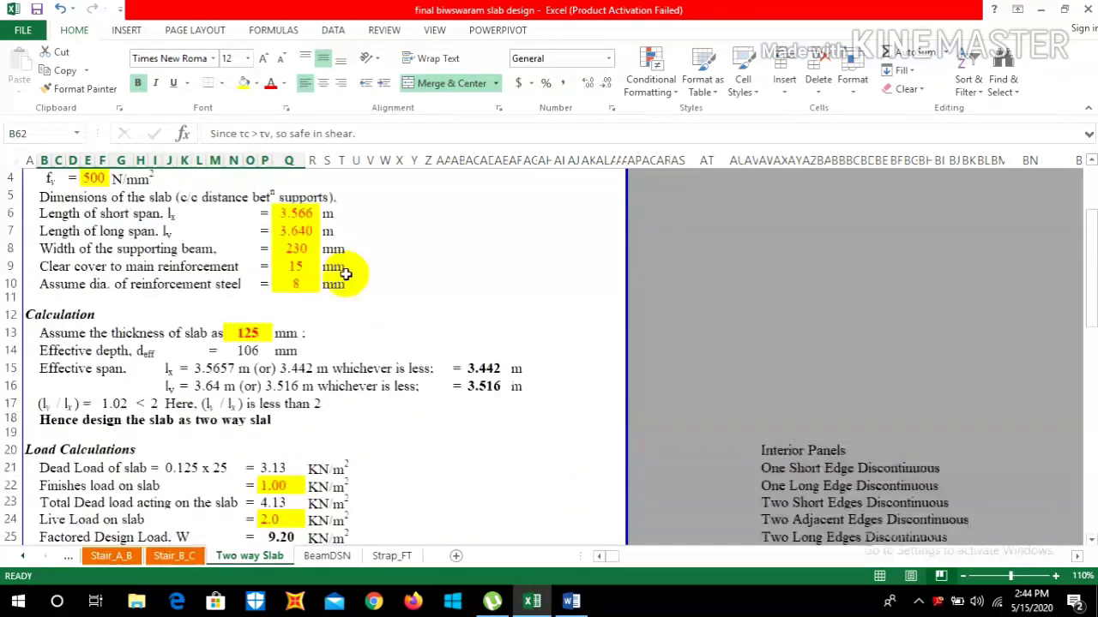
pyautogui.scroll(-1, 394, 263)
pyautogui.scroll(1, 396, 266)
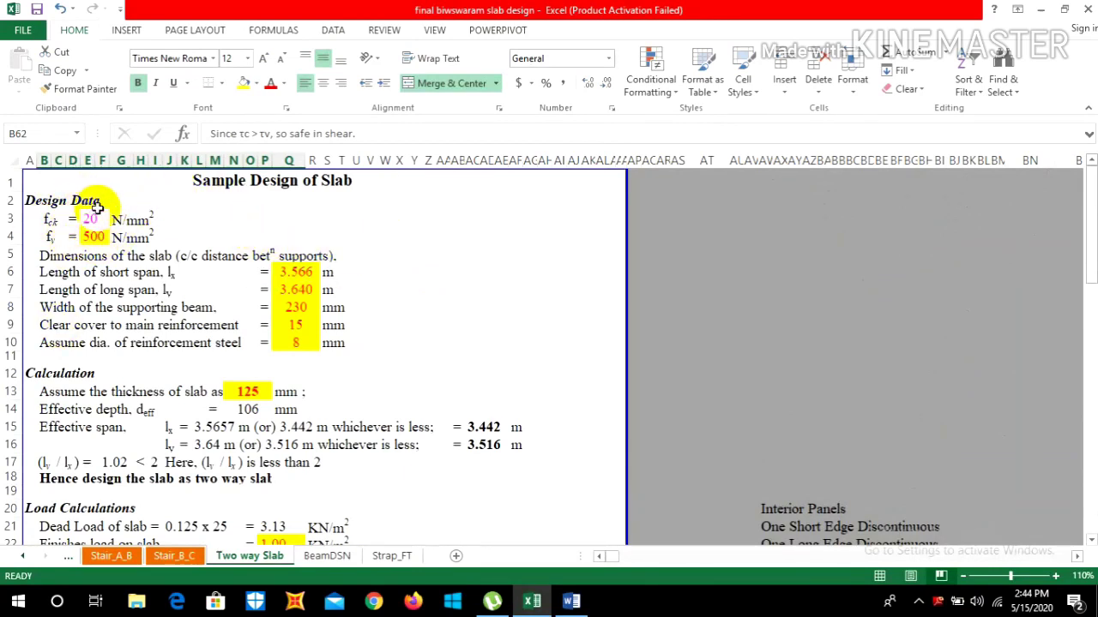
pyautogui.scroll(-9, 463, 265)
pyautogui.scroll(-3, 461, 266)
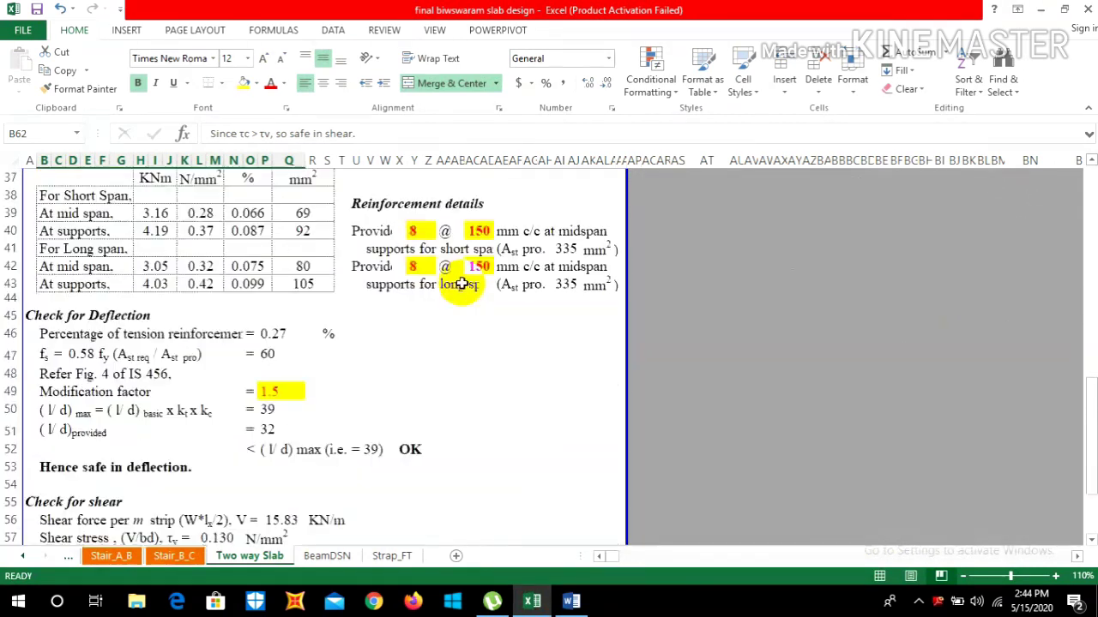
pyautogui.scroll(-5, 448, 340)
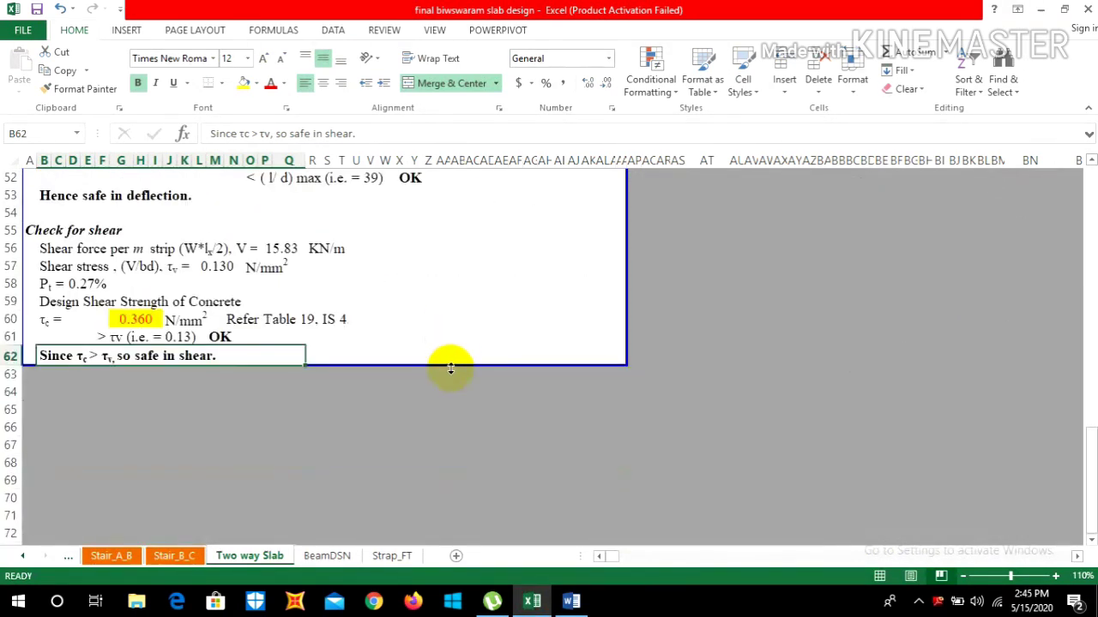
pyautogui.scroll(-2, 451, 369)
pyautogui.scroll(4, 449, 366)
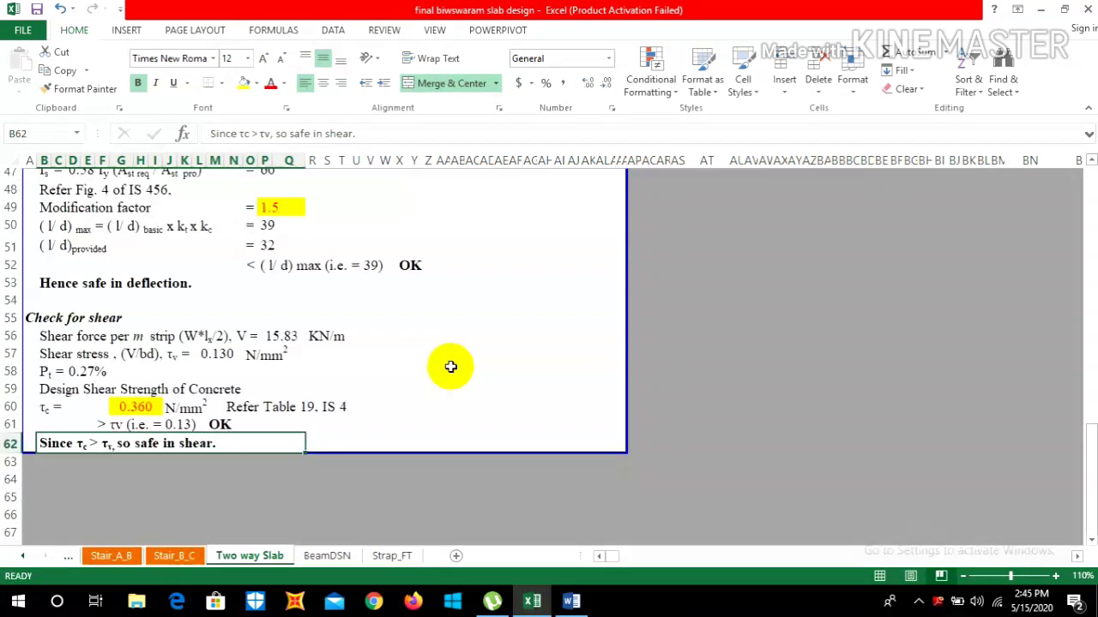
pyautogui.scroll(1, 450, 364)
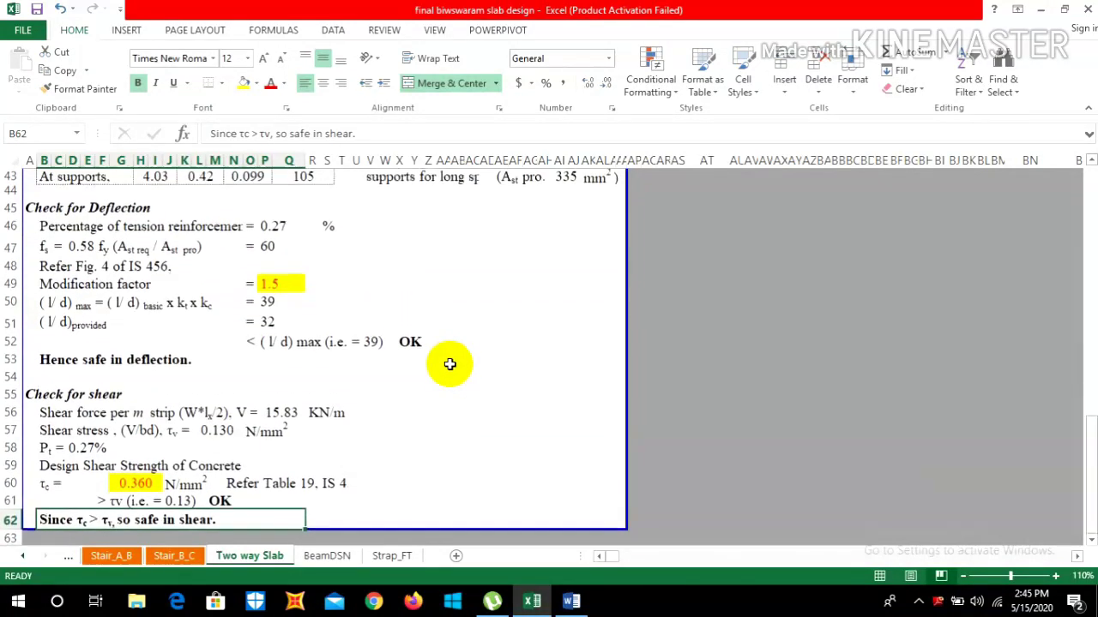